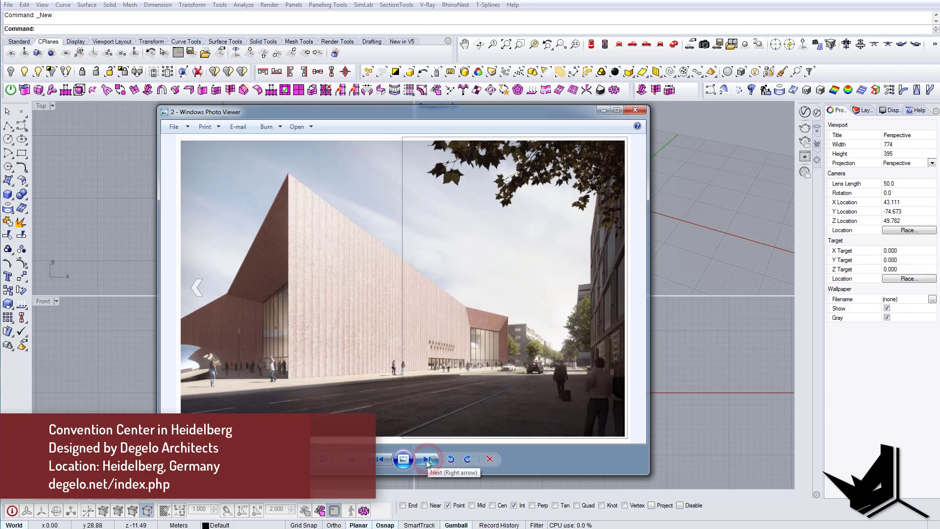
- Look through the Heidelberg Convention Center reference images and the Vitra Eames Plastic Side Chair DSW model page
{"action": "left_click", "coordinate": [427, 460]}
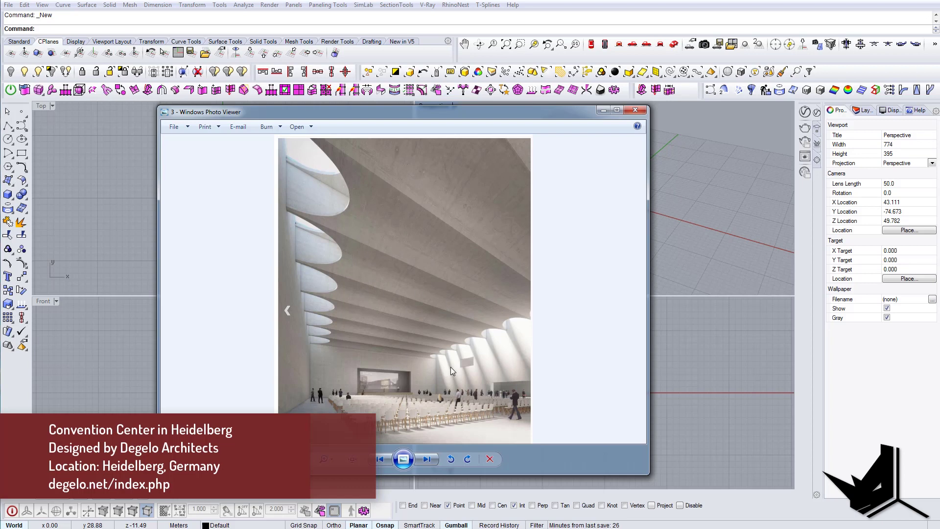
{"action": "left_click", "coordinate": [427, 460]}
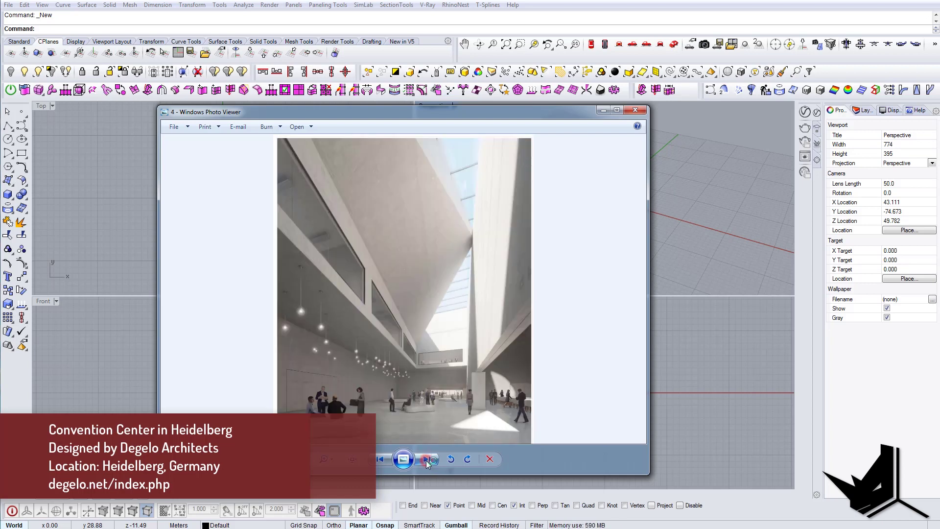
{"action": "left_click", "coordinate": [427, 460]}
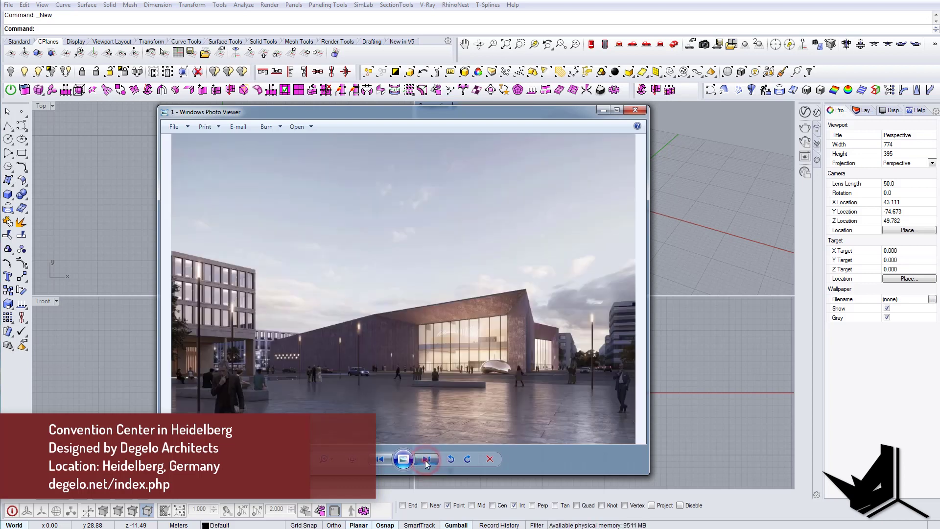
{"action": "left_click", "coordinate": [426, 460]}
{"action": "left_click", "coordinate": [427, 460]}
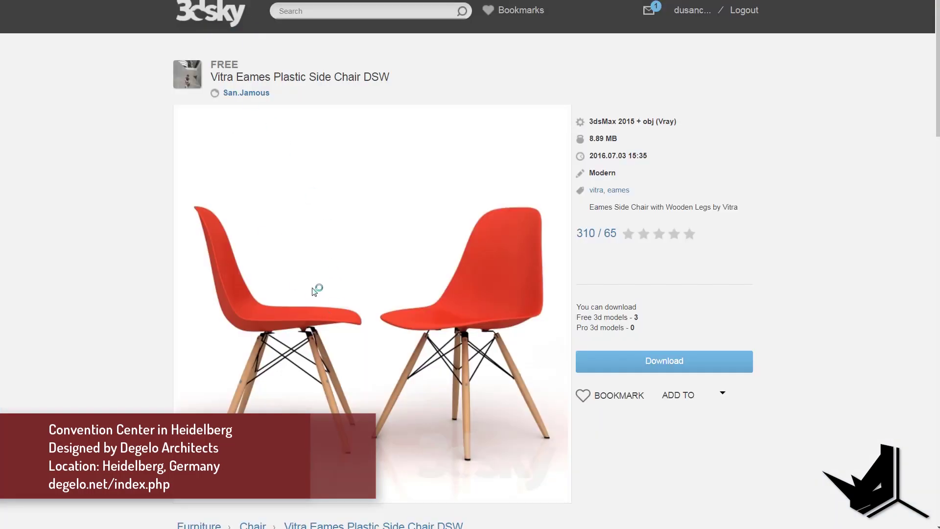
{"action": "scroll", "coordinate": [425, 278], "scroll_direction": "down", "scroll_amount": 1}
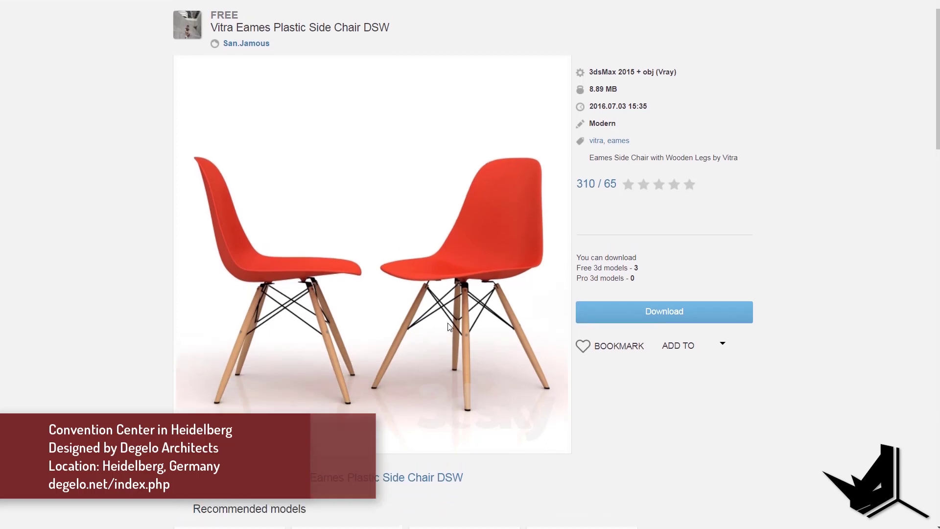
{"action": "scroll", "coordinate": [448, 321], "scroll_direction": "up", "scroll_amount": 1}
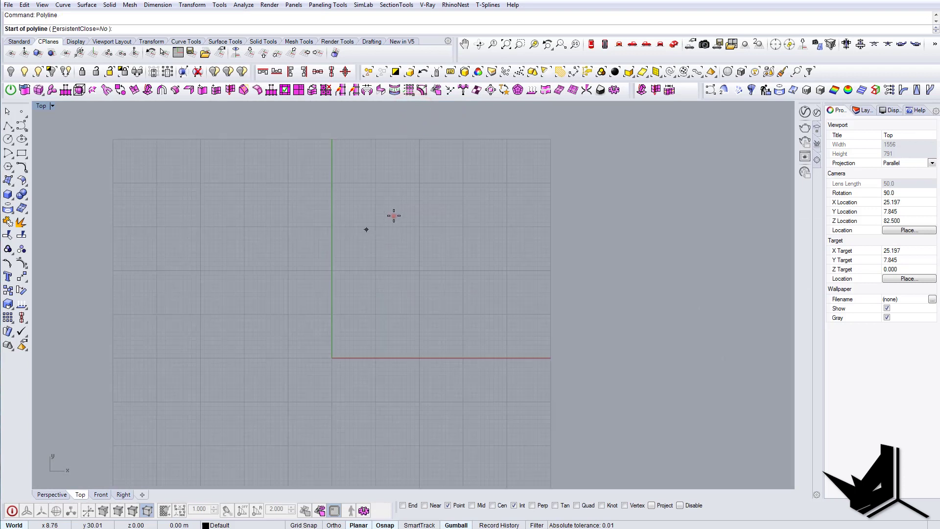
- Draw a closed rectangular polyline 20 m wide and 45 m long in the Top view
{"action": "left_click", "coordinate": [393, 215]}
{"action": "type", "text": "20"}
{"action": "key", "text": "Return"}
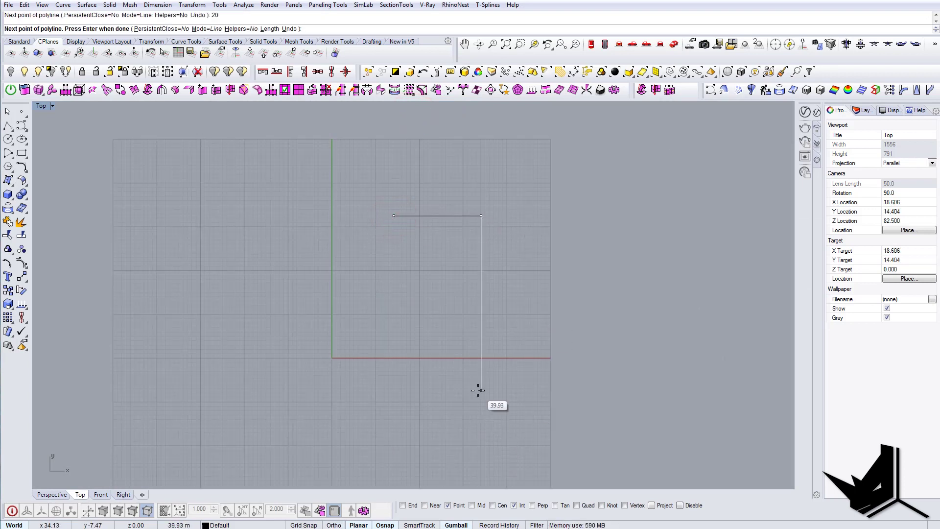
{"action": "type", "text": "45"}
{"action": "key", "text": "Return"}
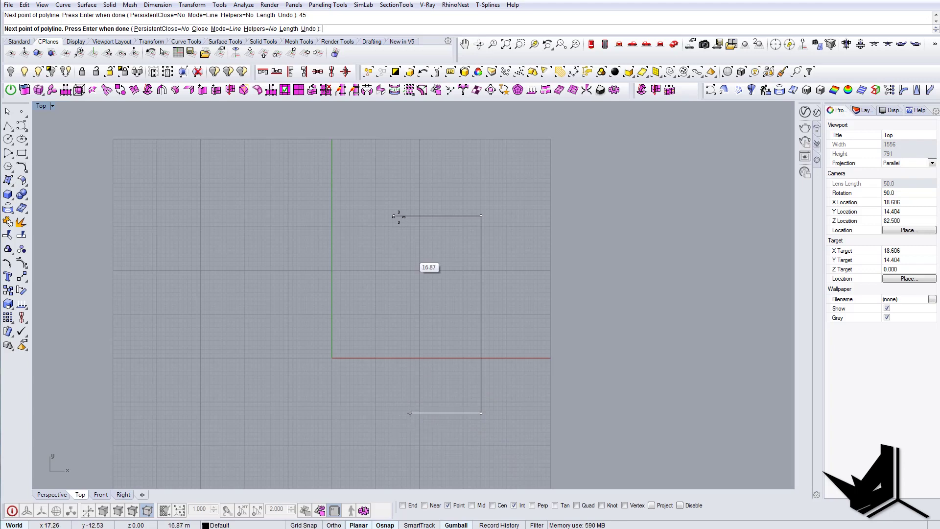
{"action": "left_click", "coordinate": [393, 215]}
{"action": "type", "text": "c"}
{"action": "key", "text": "Return"}
{"action": "left_click_drag", "start_coordinate": [427, 200], "coordinate": [418, 230]}
{"action": "right_click_drag", "start_coordinate": [463, 282], "coordinate": [501, 294]}
{"action": "left_click_drag", "start_coordinate": [501, 305], "coordinate": [457, 219]}
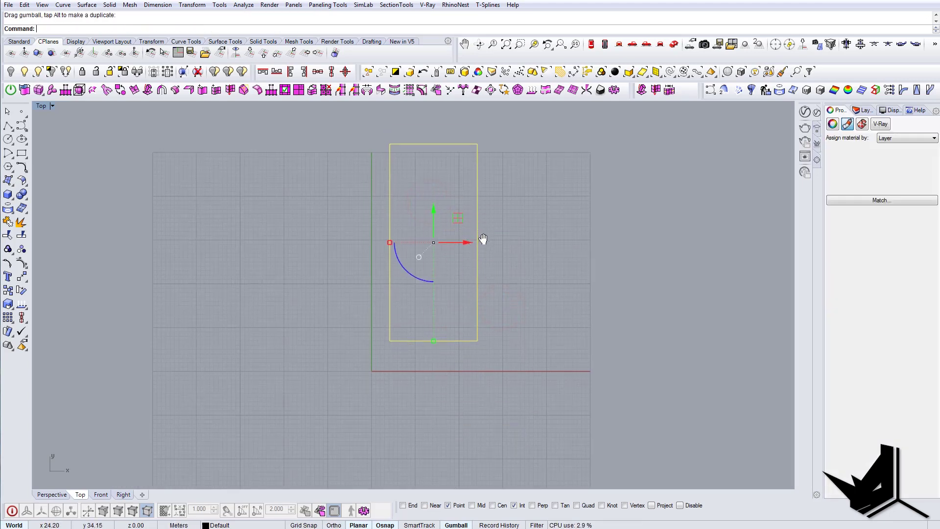
{"action": "right_click_drag", "start_coordinate": [493, 252], "coordinate": [504, 279]}
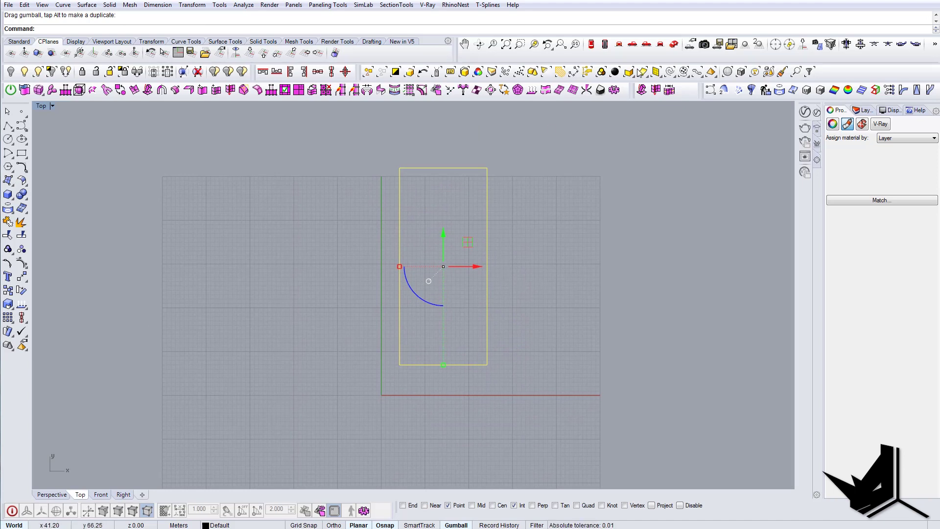
{"action": "right_click_drag", "start_coordinate": [486, 243], "coordinate": [484, 291]}
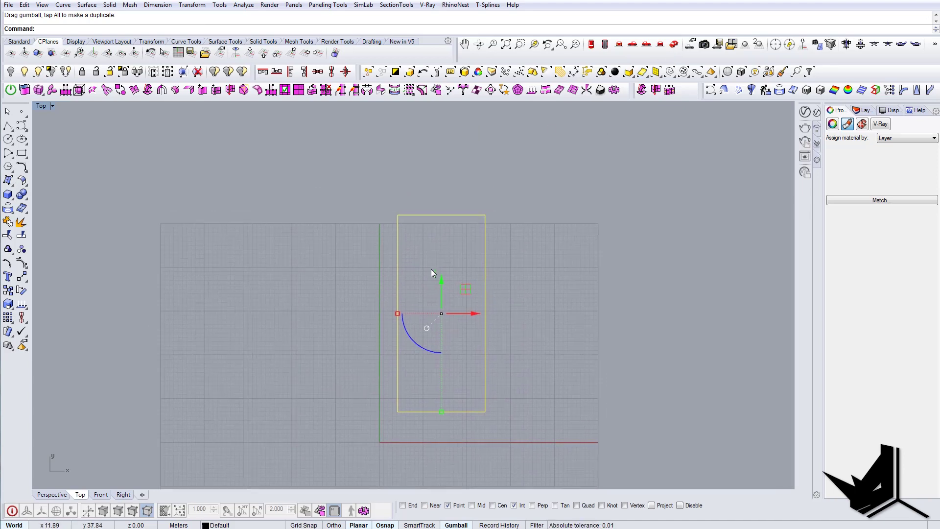
{"action": "right_click_drag", "start_coordinate": [427, 273], "coordinate": [416, 277]}
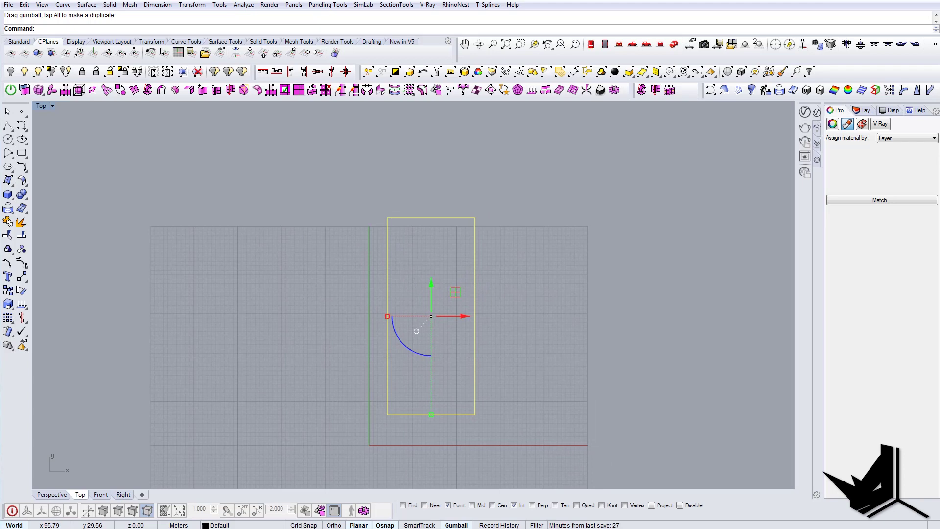
{"action": "left_click_drag", "start_coordinate": [939, 254], "coordinate": [939, 166]}
{"action": "right_click_drag", "start_coordinate": [413, 260], "coordinate": [381, 270]}
{"action": "left_click", "coordinate": [424, 336]}
{"action": "type", "text": "Line"}
{"action": "key", "text": "Return"}
{"action": "left_click", "coordinate": [421, 229]}
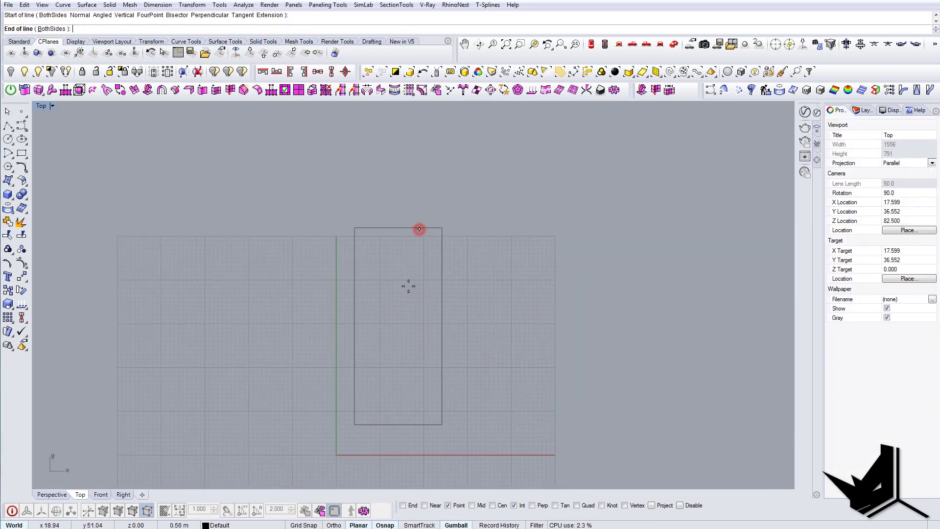
{"action": "key", "text": "Escape"}
- Draw a vertical centre line between the midpoints of the rectangle's two short edges, with the End snap enabled
{"action": "key", "text": "Return"}
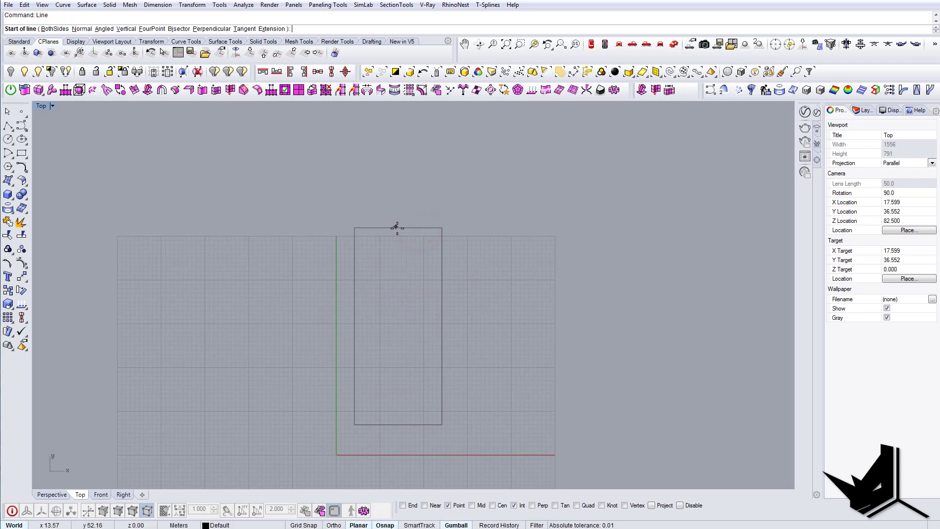
{"action": "left_click", "coordinate": [402, 505]}
{"action": "left_click", "coordinate": [398, 228]}
{"action": "left_click", "coordinate": [398, 424]}
- Divide the centre line into 10 segments with points
{"action": "left_click_drag", "start_coordinate": [418, 378], "coordinate": [376, 355]}
{"action": "type", "text": "divide"}
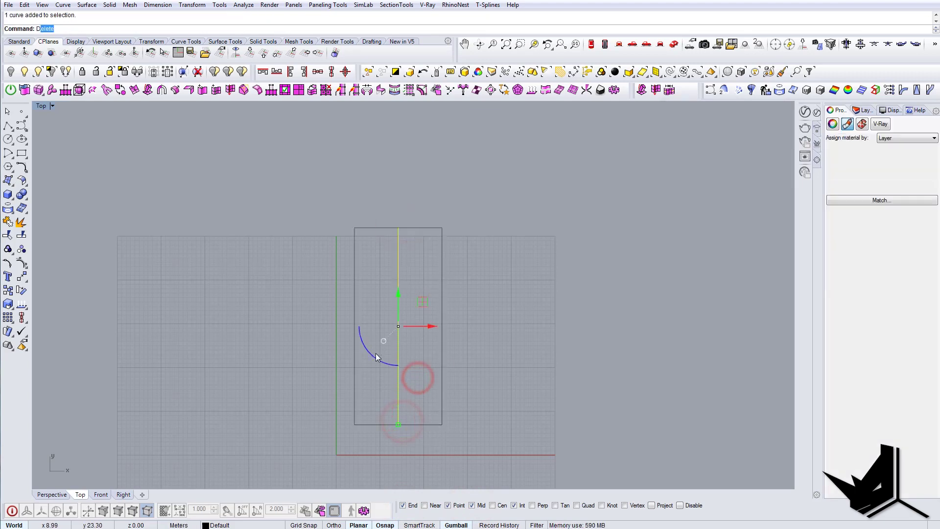
{"action": "key", "text": "Return"}
{"action": "type", "text": "10"}
{"action": "key", "text": "Return"}
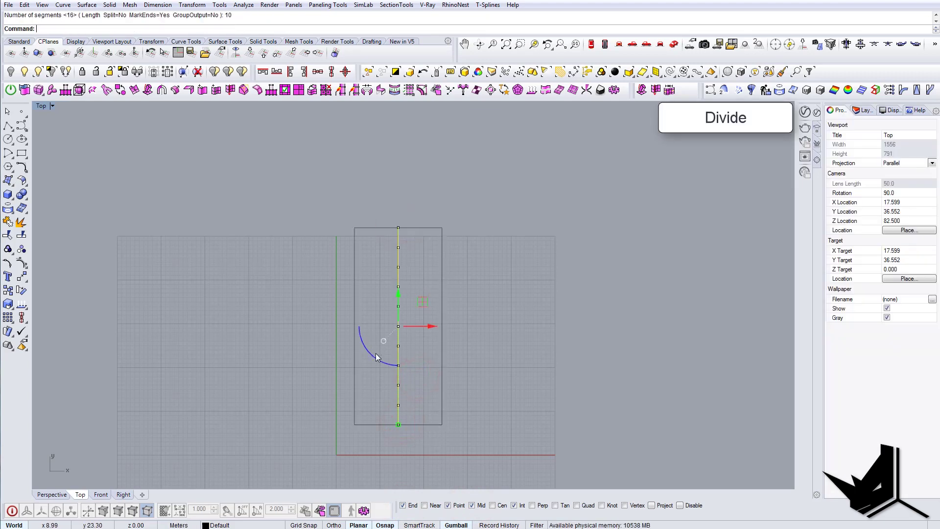
- Draw a line from the first division point below the rectangle's top edge perpendicular to its right long edge
{"action": "right_click_drag", "start_coordinate": [403, 294], "coordinate": [362, 310]}
{"action": "type", "text": "line"}
{"action": "key", "text": "Return"}
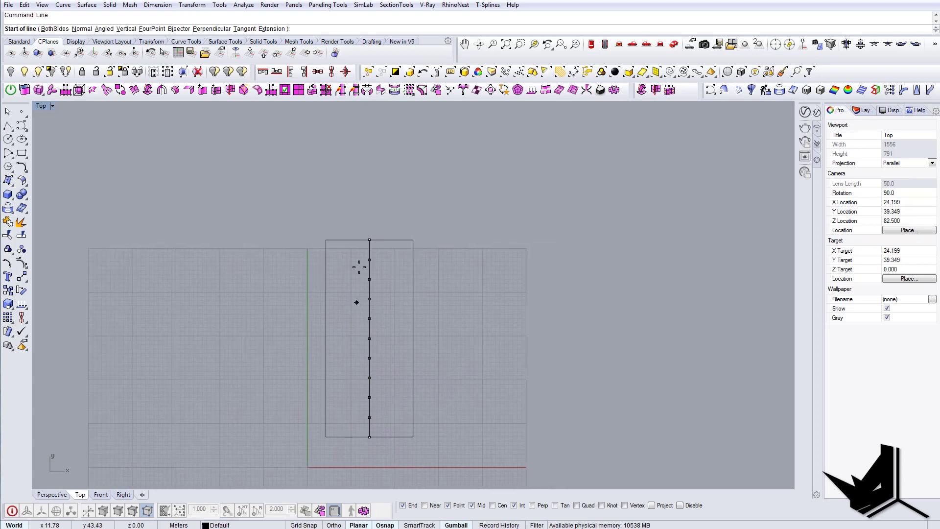
{"action": "scroll", "coordinate": [358, 267], "scroll_direction": "up", "scroll_amount": 2}
{"action": "left_click", "coordinate": [372, 257]}
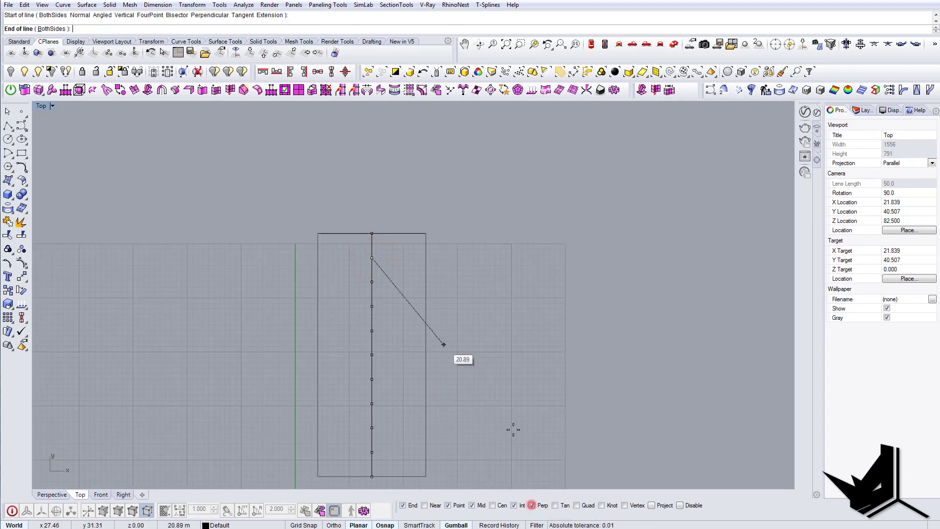
{"action": "left_click", "coordinate": [424, 258]}
- Stretch the short horizontal line with Scale1D from its right end so it reaches the rectangle's left long edge
{"action": "left_click", "coordinate": [423, 260]}
{"action": "type", "text": "SC"}
{"action": "key", "text": "Return"}
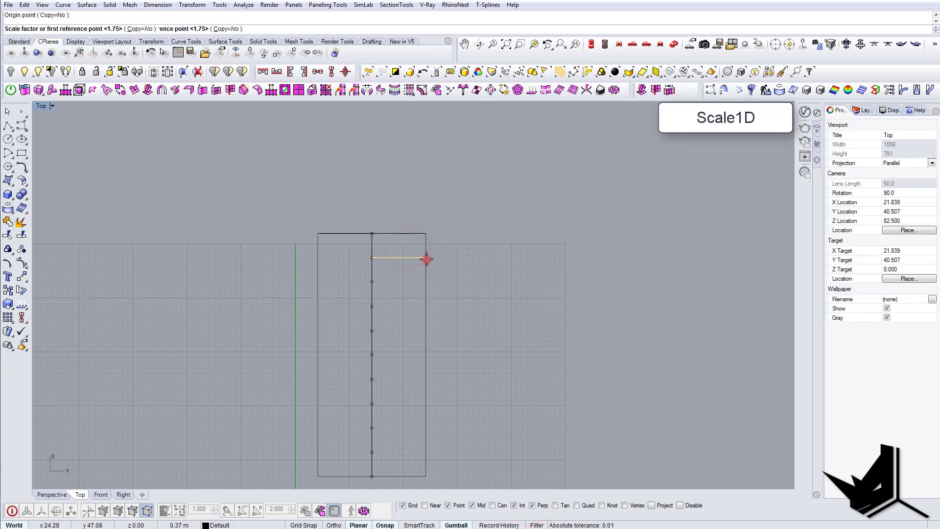
{"action": "left_click", "coordinate": [425, 258]}
{"action": "scroll", "coordinate": [373, 257], "scroll_direction": "up", "scroll_amount": 2}
{"action": "left_click", "coordinate": [373, 256]}
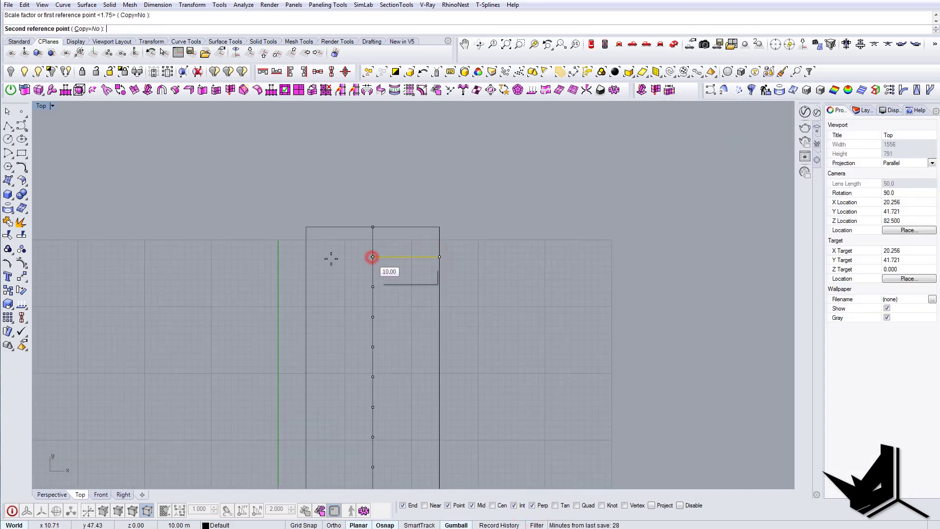
{"action": "left_click", "coordinate": [308, 256]}
{"action": "scroll", "coordinate": [349, 269], "scroll_direction": "up", "scroll_amount": 2}
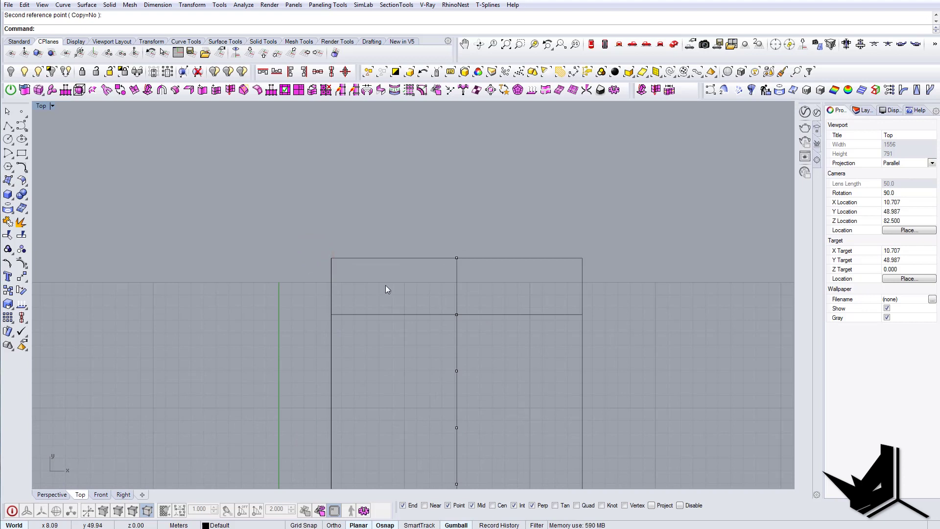
{"action": "right_click_drag", "start_coordinate": [380, 277], "coordinate": [365, 277]}
{"action": "type", "text": "L"}
{"action": "key", "text": "Return"}
{"action": "key", "text": "Escape"}
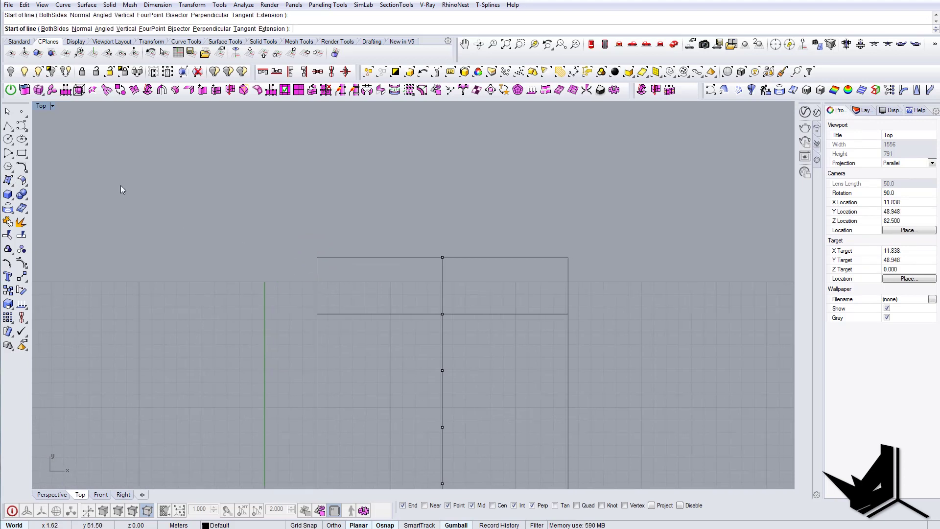
{"action": "type", "text": "Circle"}
{"action": "key", "text": "Return"}
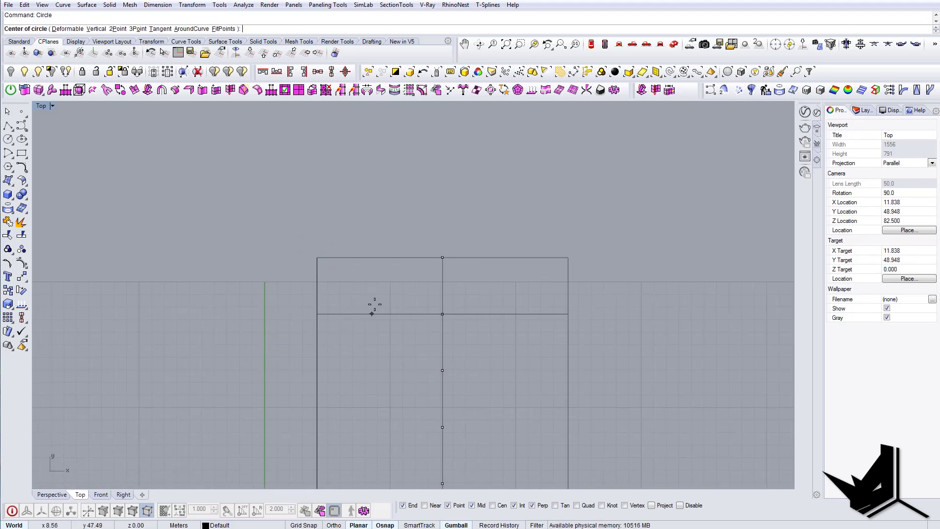
{"action": "key", "text": "Escape"}
- Draw a vertical line from the horizontal division line to the rectangle's top edge, about 0.84 m in from the left edge
{"action": "right_click_drag", "start_coordinate": [382, 303], "coordinate": [365, 301]}
{"action": "type", "text": "L"}
{"action": "key", "text": "Return"}
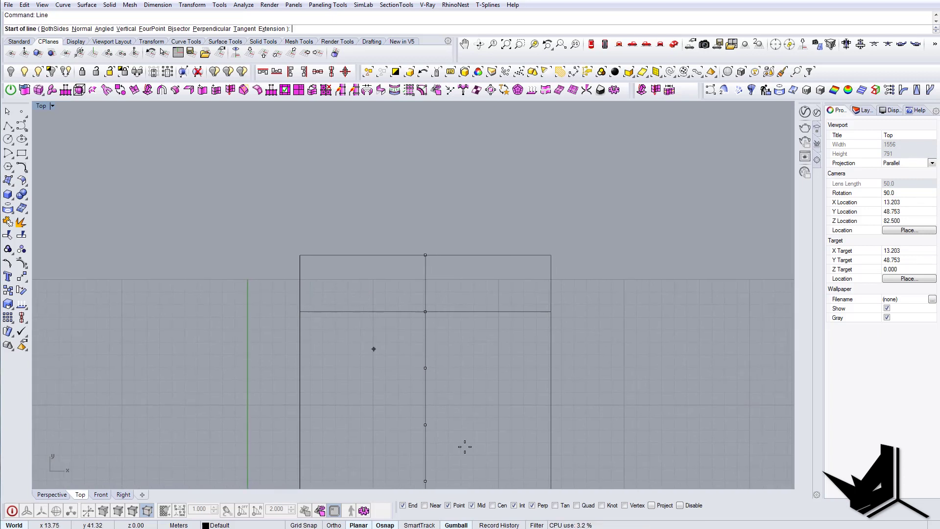
{"action": "left_click", "coordinate": [309, 311]}
{"action": "left_click", "coordinate": [310, 255]}
{"action": "scroll", "coordinate": [316, 264], "scroll_direction": "up", "scroll_amount": 3}
{"action": "scroll", "coordinate": [342, 310], "scroll_direction": "up", "scroll_amount": 4}
{"action": "left_click_drag", "start_coordinate": [369, 310], "coordinate": [347, 359]}
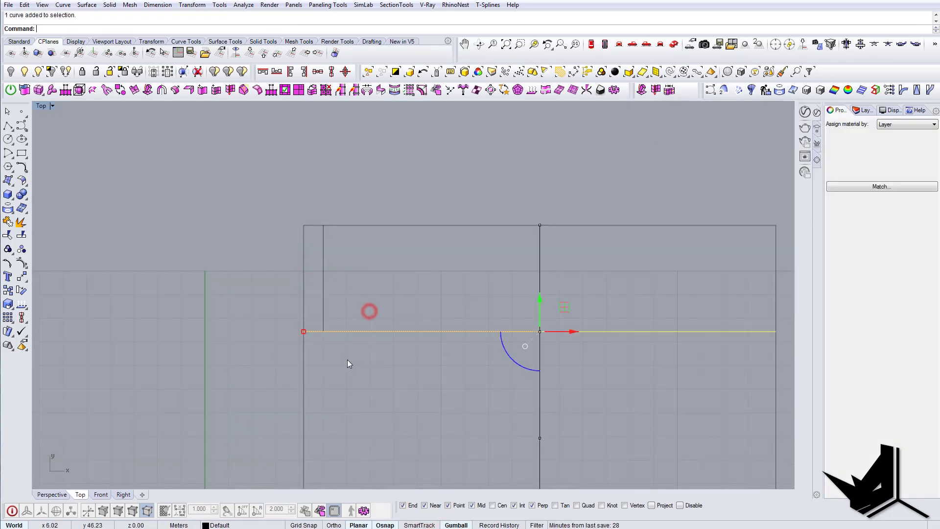
{"action": "right_click_drag", "start_coordinate": [345, 350], "coordinate": [334, 366]}
{"action": "type", "text": "o"}
{"action": "key", "text": "Return"}
{"action": "key", "text": "Escape"}
- Offset the horizontal division line a small distance towards the rectangle's top edge
{"action": "left_click_drag", "start_coordinate": [363, 384], "coordinate": [335, 313]}
{"action": "type", "text": "o"}
{"action": "key", "text": "Return"}
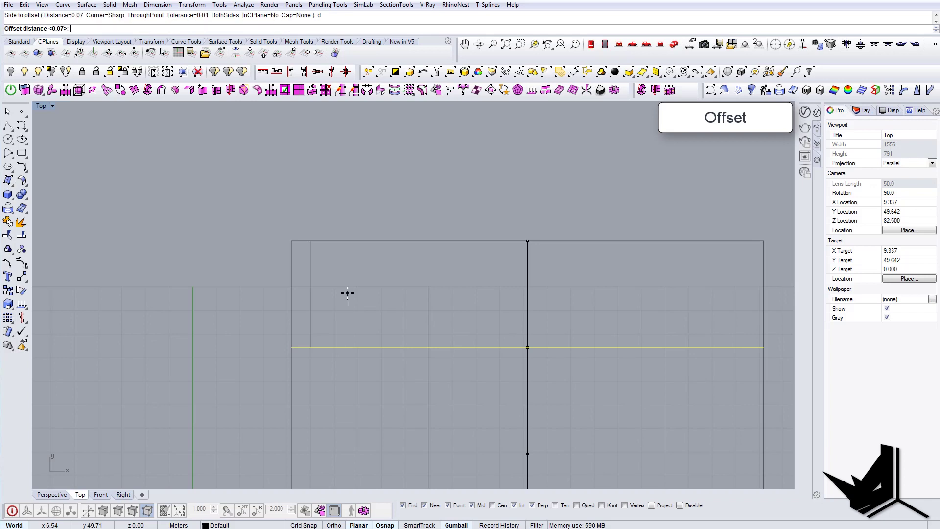
{"action": "left_click", "coordinate": [347, 292]}
- Mirror the offset line across a horizontal plane through the midpoint of the short vertical line
{"action": "left_click", "coordinate": [360, 346]}
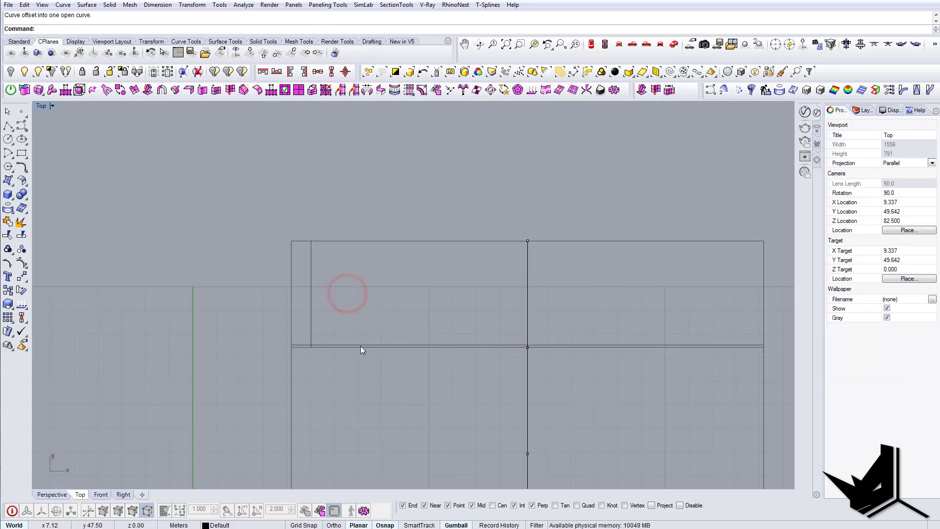
{"action": "right_click_drag", "start_coordinate": [361, 346], "coordinate": [355, 346]}
{"action": "type", "text": "mirror"}
{"action": "key", "text": "Return"}
{"action": "left_click", "coordinate": [307, 296]}
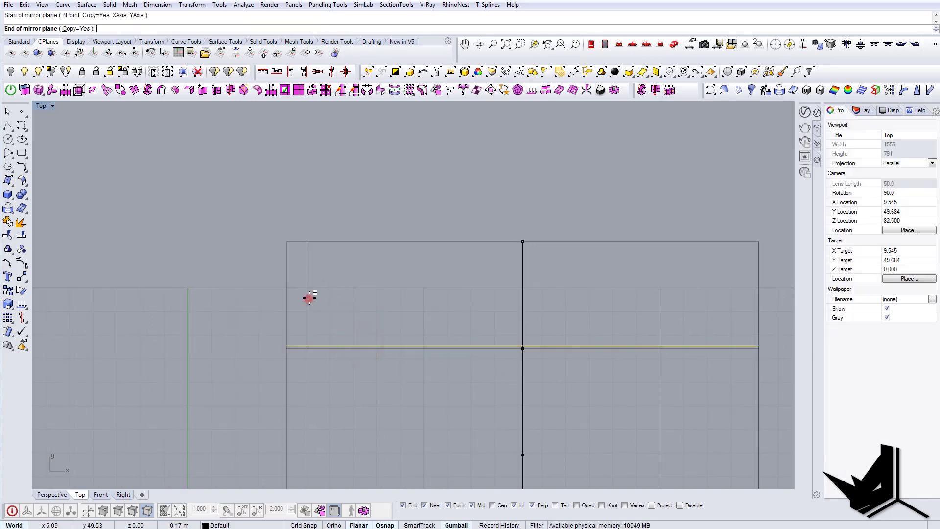
{"action": "left_click", "coordinate": [348, 295]}
- Shorten the short vertical line with Scale1D about its midpoint so it ends on the two inner offset lines
{"action": "scroll", "coordinate": [308, 293], "scroll_direction": "up", "scroll_amount": 1}
{"action": "left_click", "coordinate": [306, 289]}
{"action": "type", "text": "scale1d"}
{"action": "key", "text": "Return"}
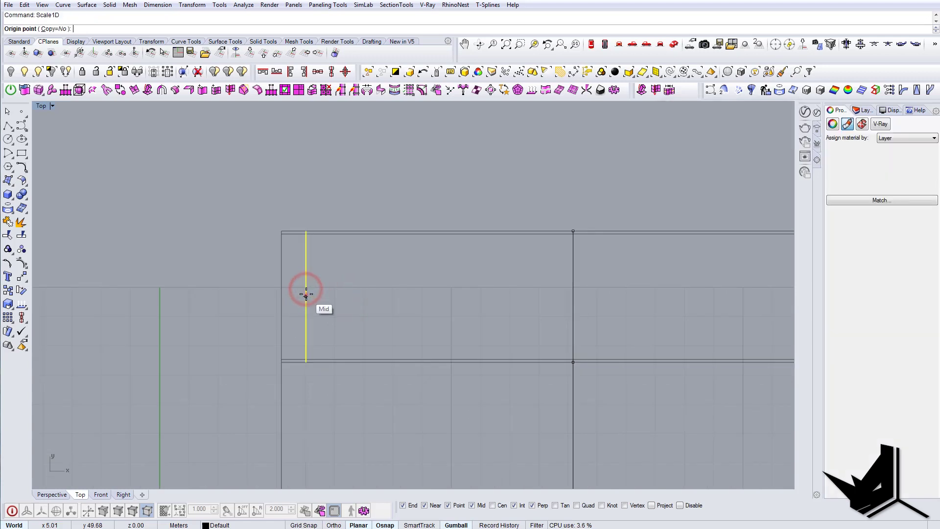
{"action": "left_click", "coordinate": [306, 295]}
{"action": "scroll", "coordinate": [306, 221], "scroll_direction": "up", "scroll_amount": 2}
{"action": "left_click", "coordinate": [306, 227]}
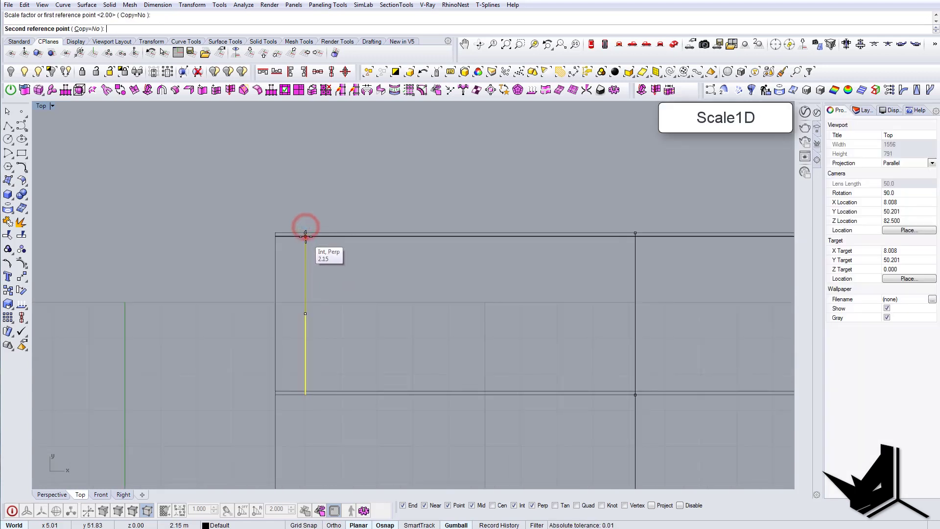
{"action": "left_click", "coordinate": [306, 234]}
{"action": "key", "text": "Escape"}
- Draw a circle of 2.15 m radius centred on the short vertical line's midpoint and reaching its upper end
{"action": "type", "text": "circle"}
{"action": "key", "text": "Return"}
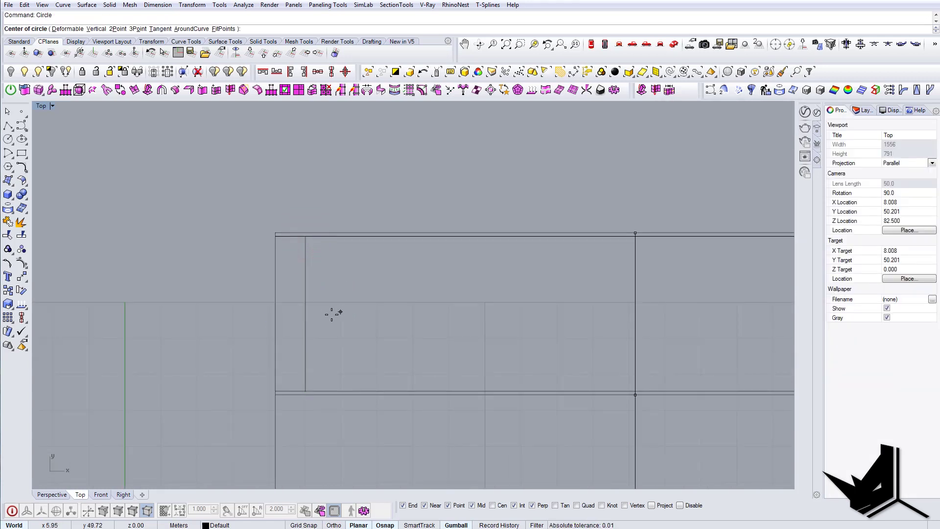
{"action": "left_click", "coordinate": [306, 313]}
{"action": "left_click", "coordinate": [307, 239]}
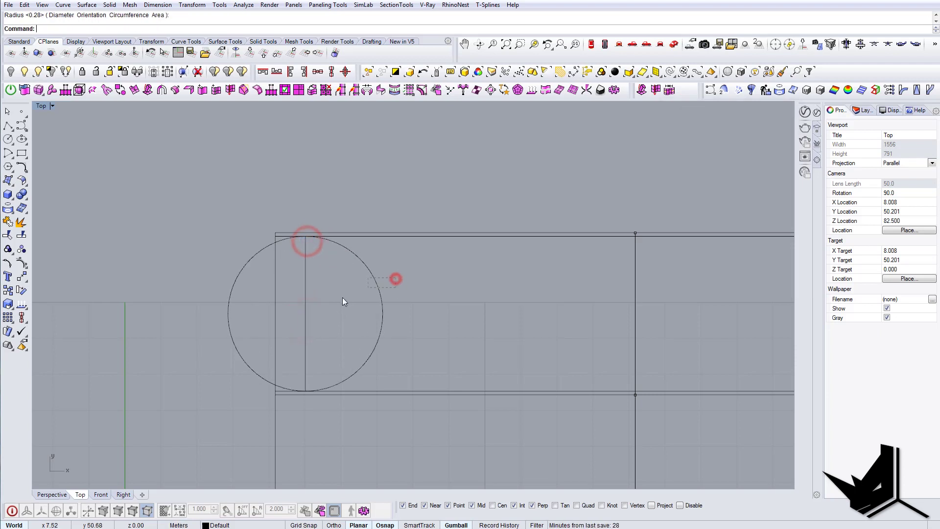
- Move the circle 0.84 m left so its lowest point sits where the lower offset line meets the rectangle's left edge
{"action": "left_click_drag", "start_coordinate": [343, 298], "coordinate": [342, 299]}
{"action": "right_click_drag", "start_coordinate": [343, 299], "coordinate": [413, 304]}
{"action": "right_click_drag", "start_coordinate": [406, 364], "coordinate": [391, 359]}
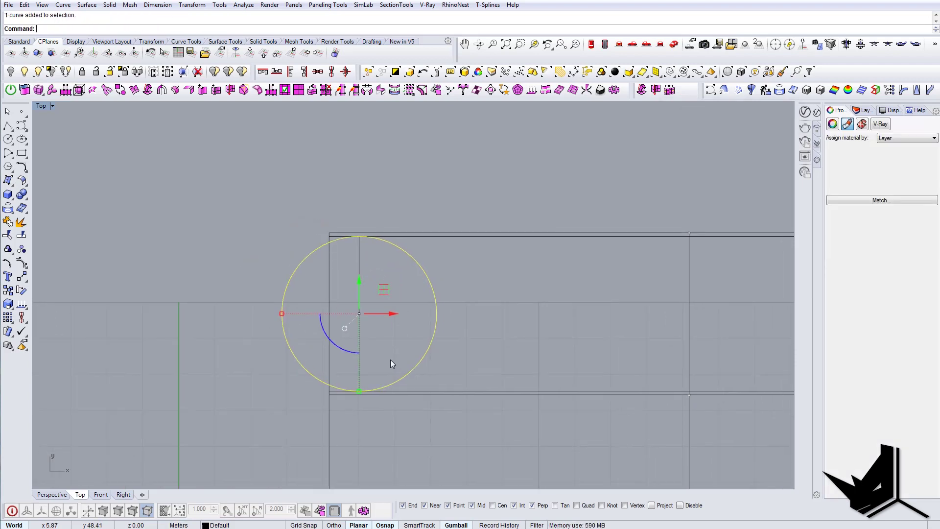
{"action": "type", "text": "m"}
{"action": "key", "text": "Return"}
{"action": "scroll", "coordinate": [355, 405], "scroll_direction": "up", "scroll_amount": 4}
{"action": "left_click", "coordinate": [361, 386]}
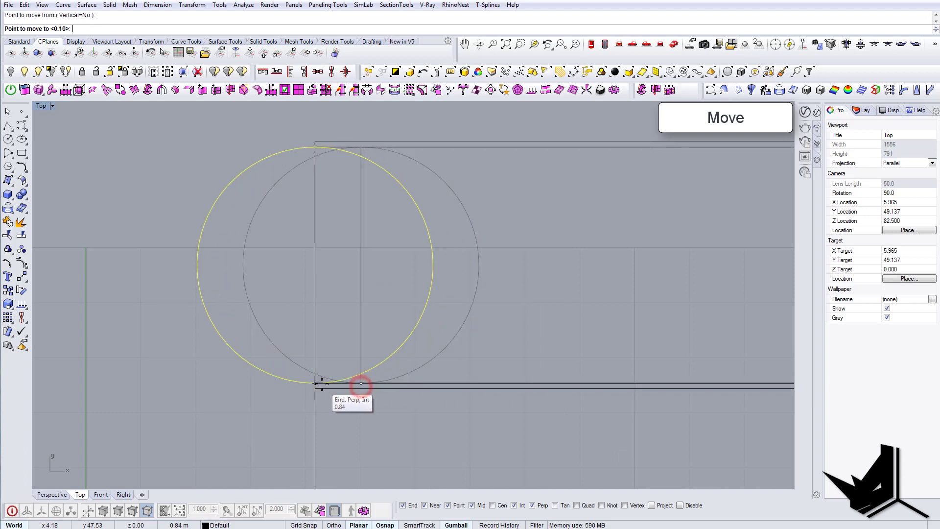
{"action": "left_click", "coordinate": [322, 384]}
{"action": "key", "text": "Escape"}
- Using all curves as cutting objects, trim away every segment of the short vertical line inside and beside the circle
{"action": "scroll", "coordinate": [331, 381], "scroll_direction": "down", "scroll_amount": 8}
{"action": "right_click_drag", "start_coordinate": [424, 419], "coordinate": [400, 395]}
{"action": "type", "text": "trim"}
{"action": "key", "text": "Return"}
{"action": "key", "text": "ctrl+a"}
{"action": "right_click", "coordinate": [400, 394]}
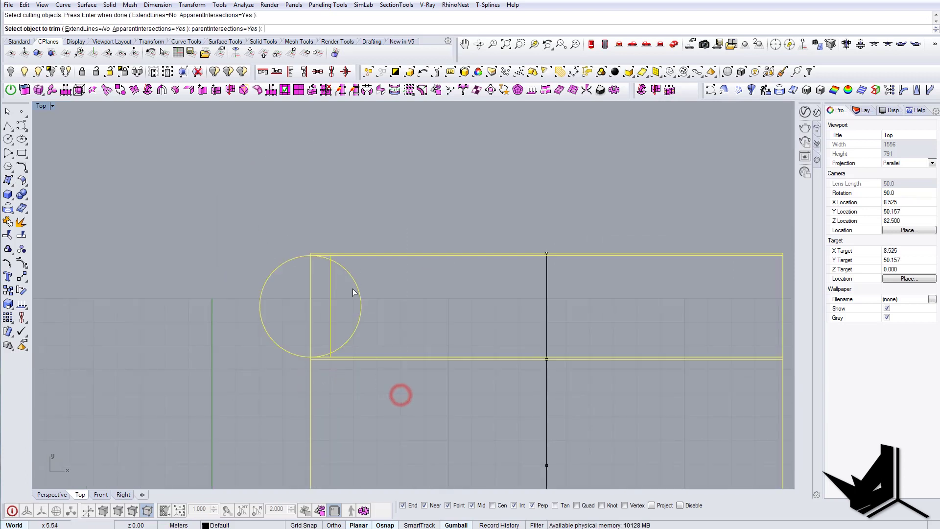
{"action": "scroll", "coordinate": [351, 290], "scroll_direction": "up", "scroll_amount": 4}
{"action": "left_click_drag", "start_coordinate": [344, 317], "coordinate": [310, 294]}
{"action": "scroll", "coordinate": [320, 242], "scroll_direction": "up", "scroll_amount": 8}
{"action": "left_click", "coordinate": [320, 242]}
{"action": "scroll", "coordinate": [321, 241], "scroll_direction": "down", "scroll_amount": 8}
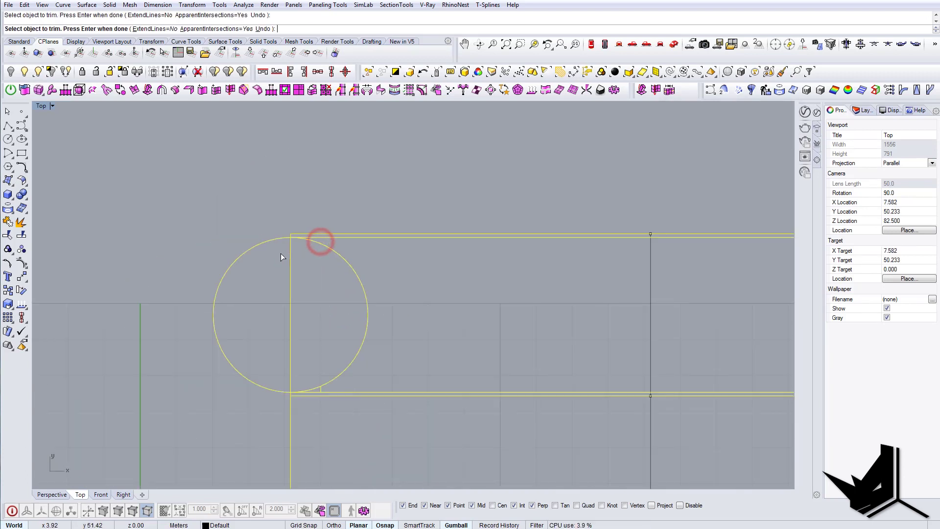
{"action": "scroll", "coordinate": [281, 257], "scroll_direction": "down", "scroll_amount": 1}
{"action": "scroll", "coordinate": [317, 316], "scroll_direction": "up", "scroll_amount": 3}
{"action": "left_click", "coordinate": [321, 316]}
{"action": "scroll", "coordinate": [322, 316], "scroll_direction": "down", "scroll_amount": 3}
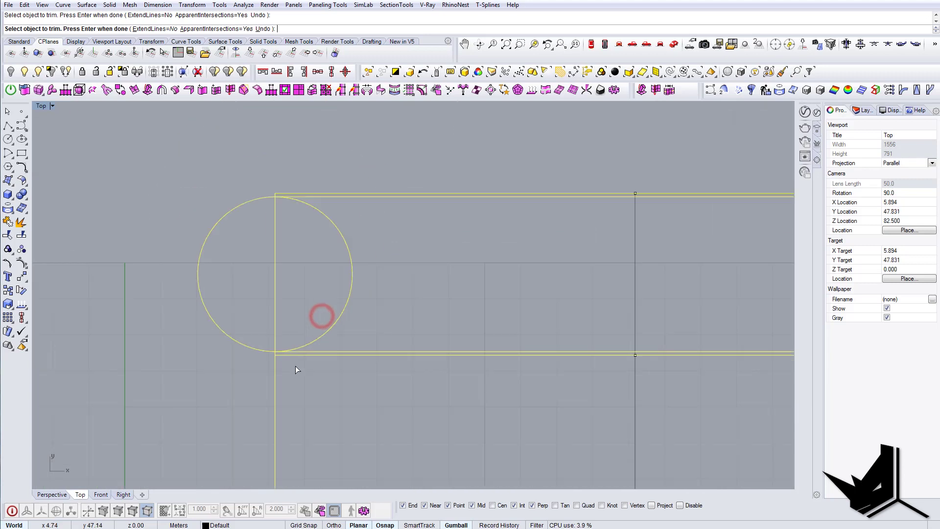
- Trim off the half of the circle outside the rectangle, leaving the semicircle inside its left edge
{"action": "right_click_drag", "start_coordinate": [350, 355], "coordinate": [306, 388]}
{"action": "left_click_drag", "start_coordinate": [207, 419], "coordinate": [189, 333]}
{"action": "right_click_drag", "start_coordinate": [328, 288], "coordinate": [343, 305]}
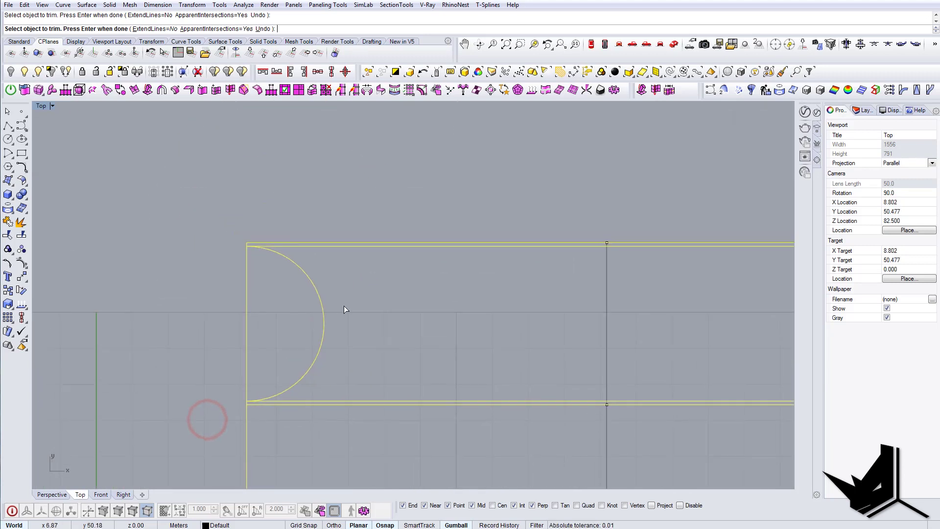
{"action": "key", "text": "Return"}
{"action": "scroll", "coordinate": [345, 323], "scroll_direction": "down", "scroll_amount": 3}
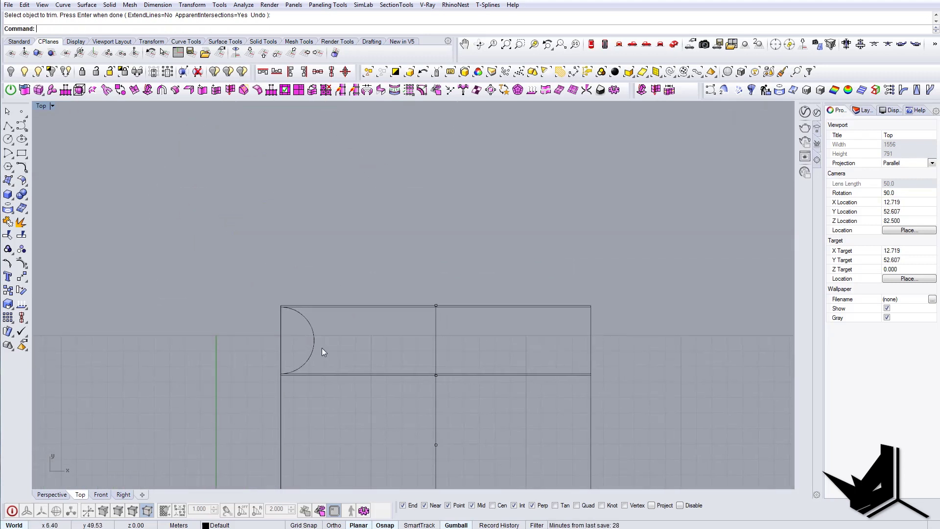
- Mirror the semicircle across the vertical centre line to place a copy at the rectangle's right edge
{"action": "left_click_drag", "start_coordinate": [321, 348], "coordinate": [289, 342]}
{"action": "right_click_drag", "start_coordinate": [357, 342], "coordinate": [321, 329]}
{"action": "type", "text": "mi"}
{"action": "key", "text": "Return"}
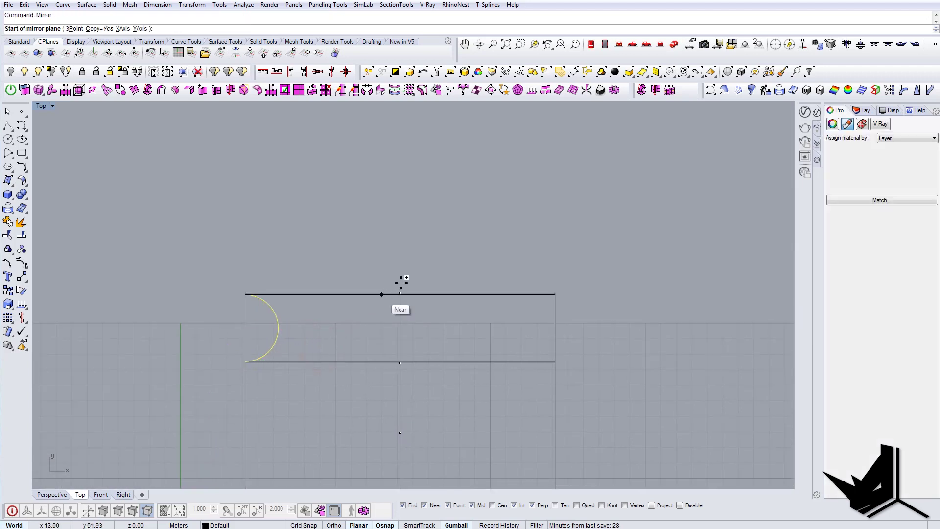
{"action": "left_click", "coordinate": [400, 289]}
{"action": "left_click", "coordinate": [396, 249]}
{"action": "right_click_drag", "start_coordinate": [497, 331], "coordinate": [529, 326]}
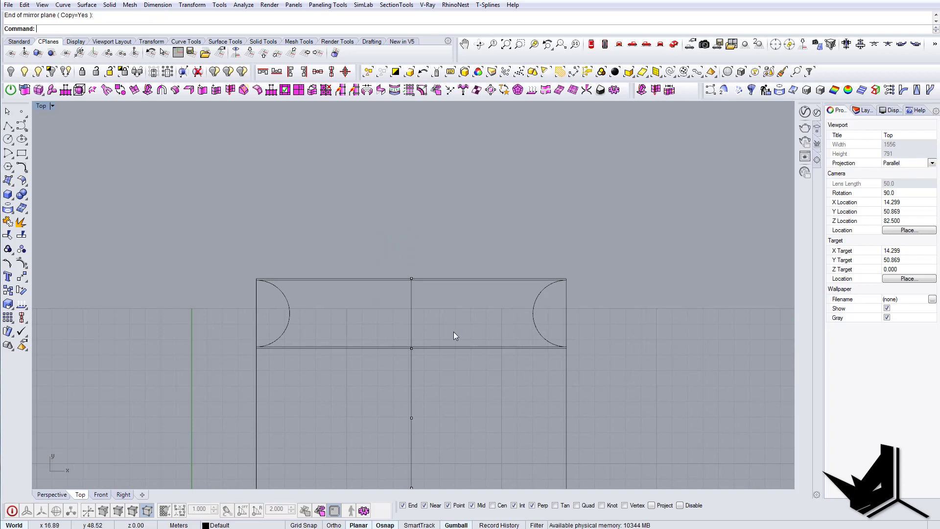
{"action": "right_click_drag", "start_coordinate": [308, 320], "coordinate": [324, 321]}
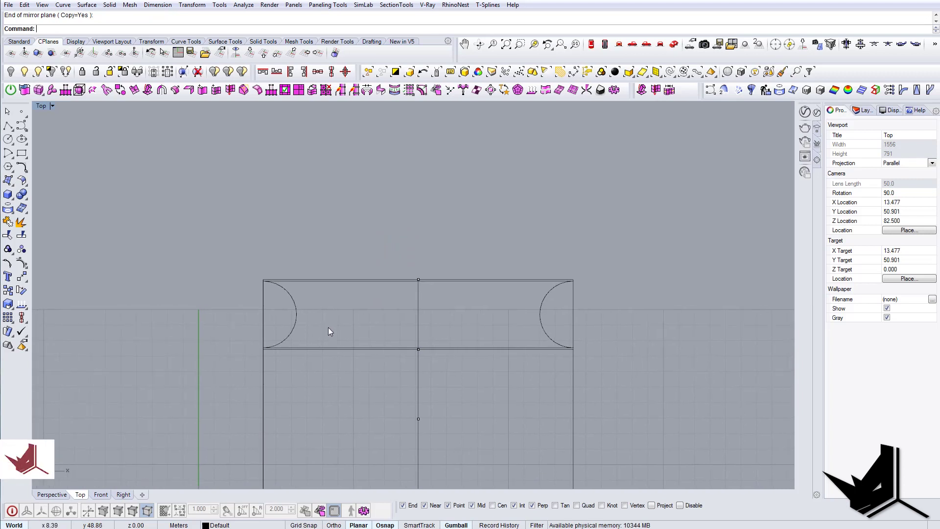
{"action": "left_click_drag", "start_coordinate": [326, 328], "coordinate": [287, 307]}
{"action": "key", "text": "Escape"}
{"action": "type", "text": "CurveBoolean"}
{"action": "key", "text": "Return"}
{"action": "left_click_drag", "start_coordinate": [618, 370], "coordinate": [274, 247]}
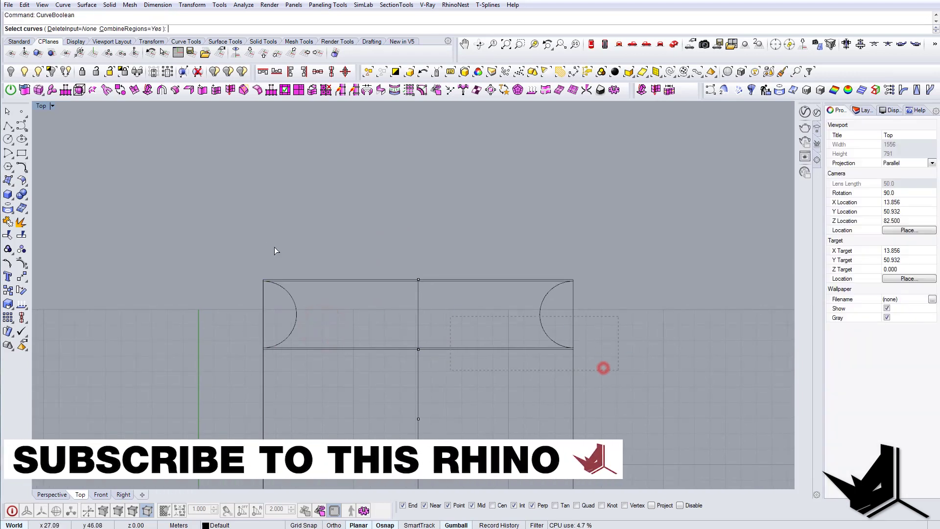
{"action": "key", "text": "Escape"}
- Delete the inner offset line just above the lower division line
{"action": "scroll", "coordinate": [383, 342], "scroll_direction": "up", "scroll_amount": 2}
{"action": "left_click", "coordinate": [380, 342]}
{"action": "key", "text": "Delete"}
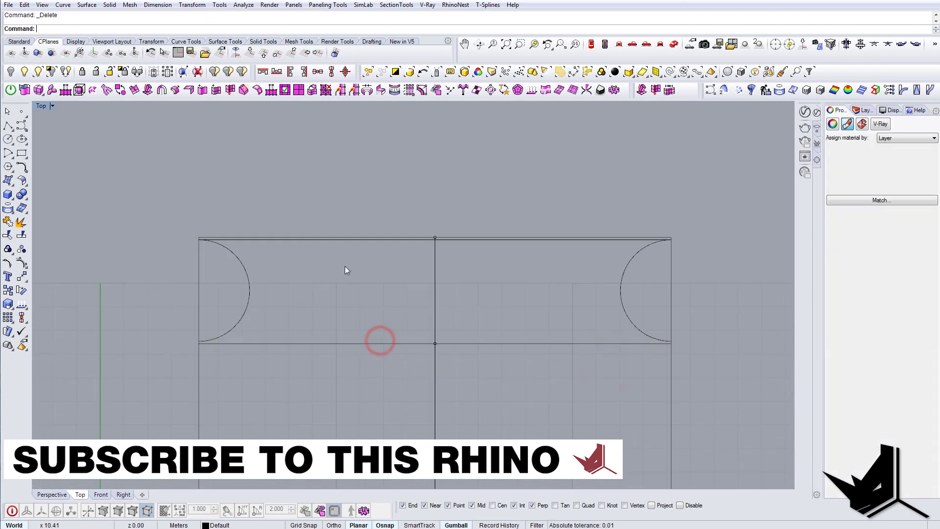
{"action": "scroll", "coordinate": [372, 240], "scroll_direction": "down", "scroll_amount": 3}
- Create one closed outline with CurveBoolean by keeping the two regions between the semicircles, combined and without deleting the input curves
{"action": "type", "text": "C"}
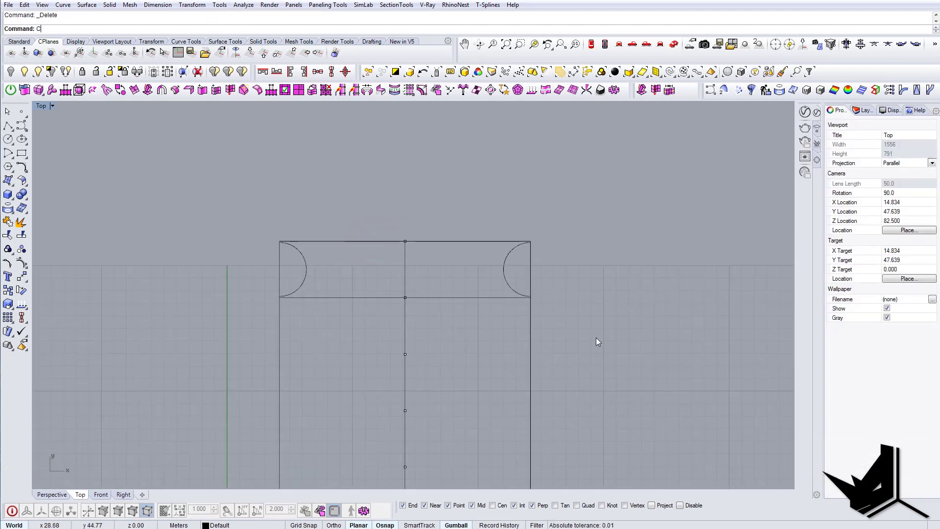
{"action": "type", "text": "urveBoolean"}
{"action": "key", "text": "Return"}
{"action": "left_click_drag", "start_coordinate": [574, 335], "coordinate": [235, 220]}
{"action": "key", "text": "Return"}
{"action": "left_click", "coordinate": [351, 269]}
{"action": "left_click", "coordinate": [453, 270]}
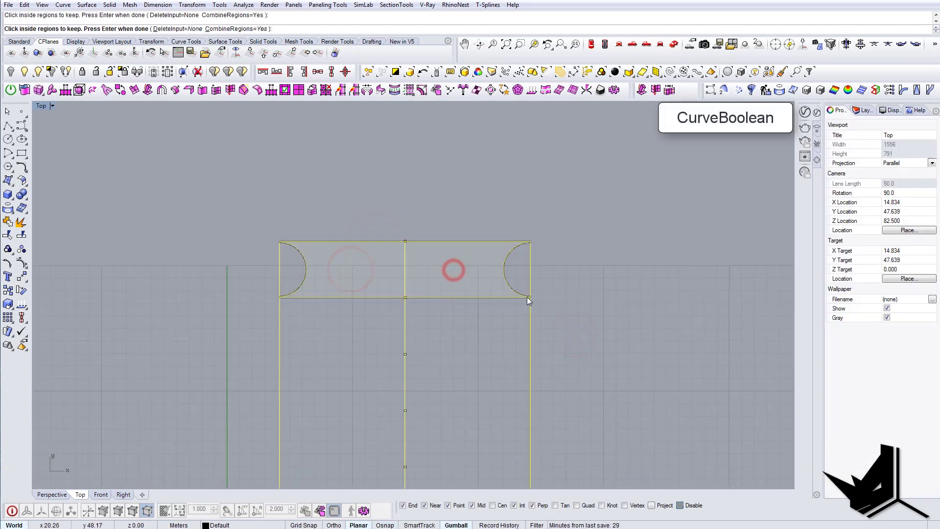
{"action": "key", "text": "Return"}
- In the perspective view, copy the closed outline straight up, well above the plan
{"action": "left_click", "coordinate": [673, 44]}
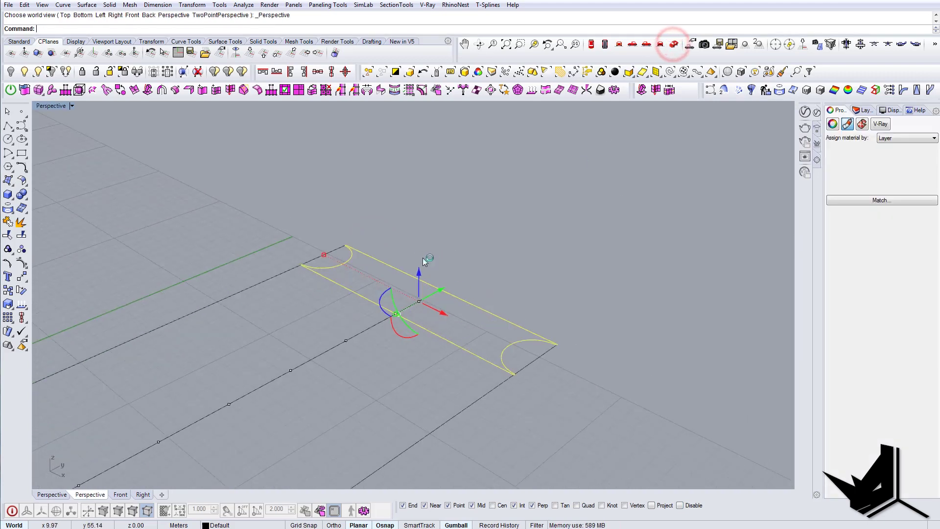
{"action": "left_click_drag", "start_coordinate": [416, 274], "coordinate": [404, 166], "text": "alt"}
{"action": "right_click_drag", "start_coordinate": [404, 167], "coordinate": [445, 223]}
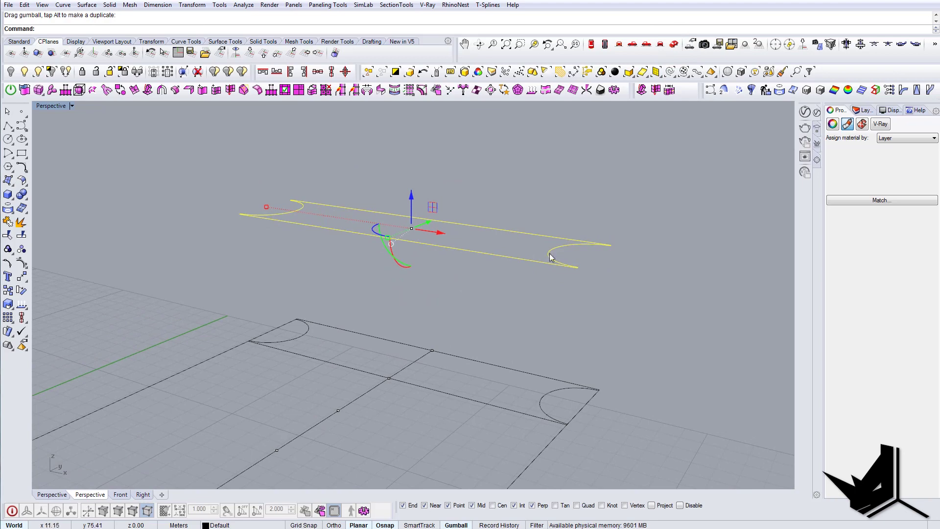
- Extrude the raised outline vertically by a small thickness
{"action": "scroll", "coordinate": [550, 256], "scroll_direction": "up", "scroll_amount": 3}
{"action": "left_click_drag", "start_coordinate": [314, 186], "coordinate": [315, 189], "text": "ctrl+alt"}
{"action": "left_click", "coordinate": [351, 217]}
{"action": "right_click_drag", "start_coordinate": [350, 217], "coordinate": [365, 229]}
{"action": "left_click_drag", "start_coordinate": [383, 181], "coordinate": [342, 212]}
{"action": "type", "text": "ss"}
{"action": "key", "text": "Return"}
{"action": "key", "text": "Escape"}
- Cap the thin extrusion to make it a closed slab
{"action": "mouse_move", "coordinate": [356, 208]}
{"action": "right_mouse_down"}
{"action": "mouse_move", "coordinate": [319, 212]}
{"action": "mouse_move", "coordinate": [371, 207]}
{"action": "right_mouse_up"}
{"action": "left_click", "coordinate": [370, 207]}
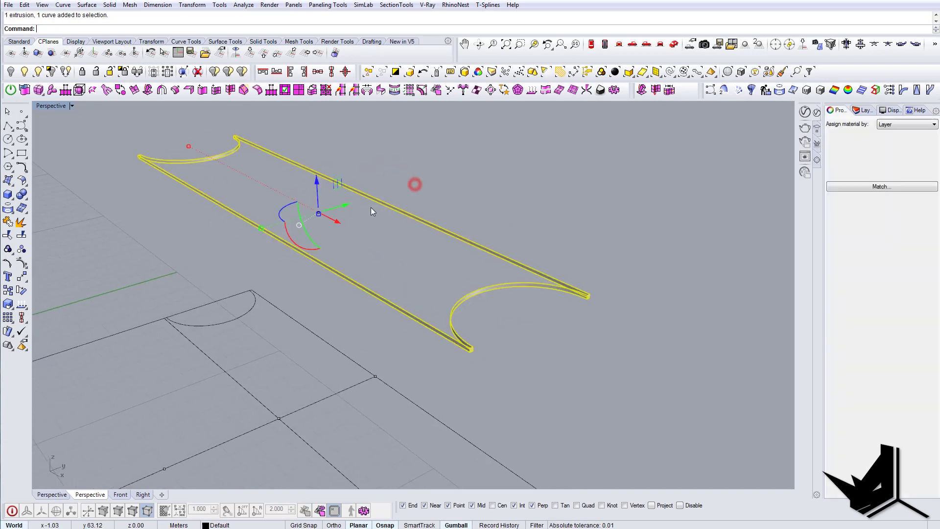
{"action": "type", "text": "Cap"}
{"action": "key", "text": "Return"}
{"action": "mouse_move", "coordinate": [412, 244]}
{"action": "right_mouse_down"}
{"action": "mouse_move", "coordinate": [403, 198]}
{"action": "mouse_move", "coordinate": [430, 258]}
{"action": "mouse_move", "coordinate": [399, 250]}
{"action": "right_mouse_up"}
- Copy the capped slab straight down, leaving a gap below the original
{"action": "left_click", "coordinate": [426, 264]}
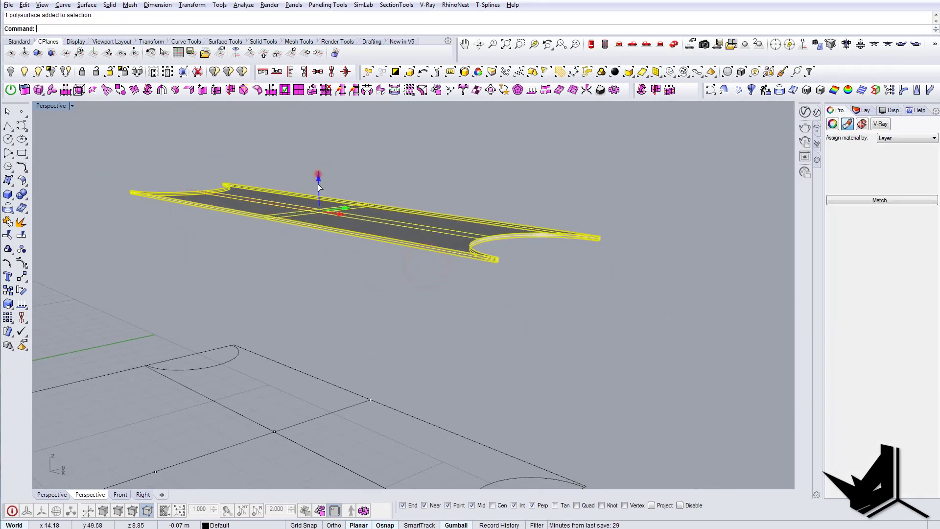
{"action": "key", "text": "alt"}
{"action": "left_click_drag", "start_coordinate": [318, 183], "coordinate": [319, 204]}
{"action": "right_click_drag", "start_coordinate": [319, 204], "coordinate": [498, 281]}
- Stretch the lower slab vertically downward with Scale1D from its top corner to form a tall volume
{"action": "left_click", "coordinate": [411, 243]}
{"action": "key", "text": "Return"}
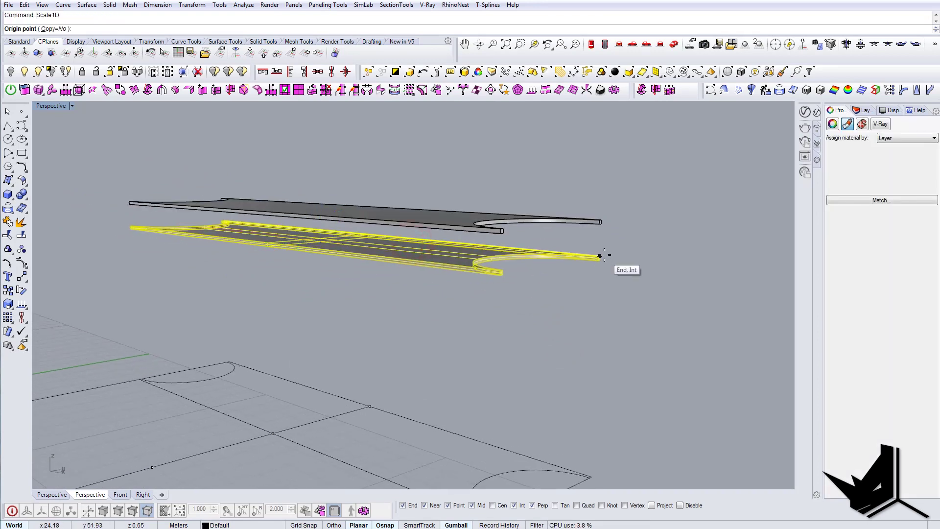
{"action": "left_click", "coordinate": [604, 256]}
{"action": "scroll", "coordinate": [604, 255], "scroll_direction": "up", "scroll_amount": 4}
{"action": "left_click", "coordinate": [594, 266]}
{"action": "scroll", "coordinate": [594, 266], "scroll_direction": "down", "scroll_amount": 5}
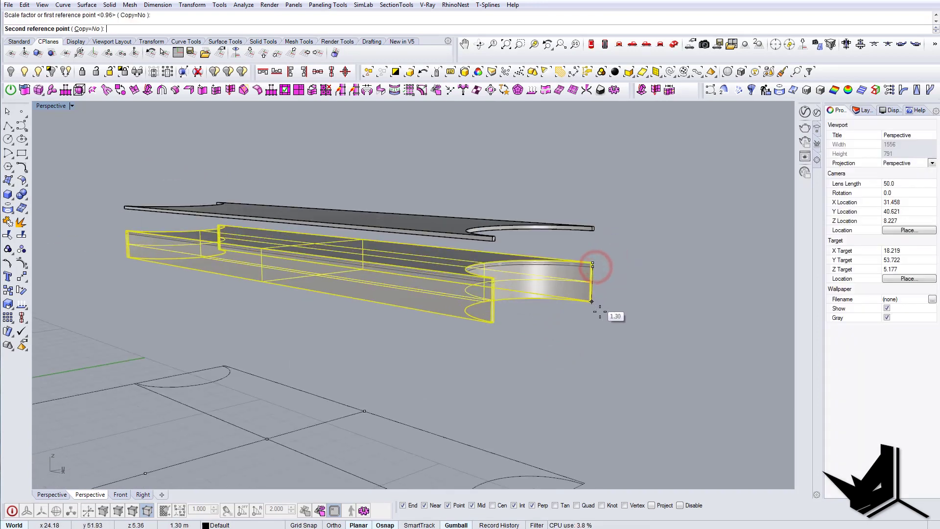
{"action": "left_click", "coordinate": [598, 336]}
{"action": "right_click_drag", "start_coordinate": [599, 337], "coordinate": [512, 325]}
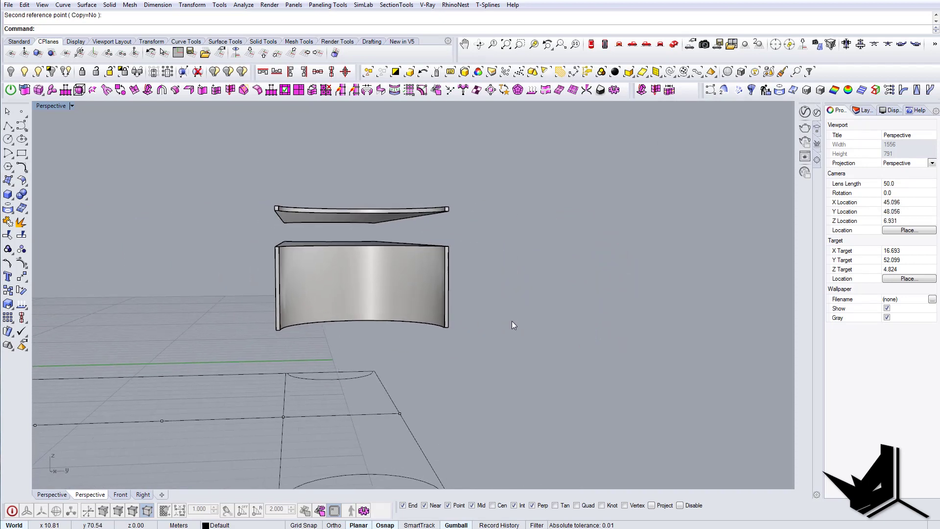
- Switch to the Right view, framing both volumes with free space beside them
{"action": "left_click", "coordinate": [618, 44]}
{"action": "left_click", "coordinate": [633, 44]}
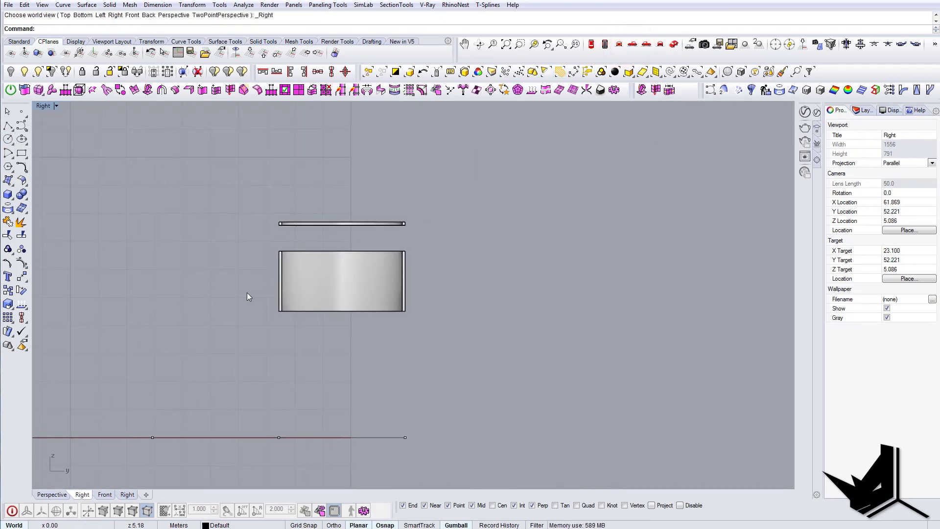
{"action": "right_click_drag", "start_coordinate": [247, 296], "coordinate": [256, 294]}
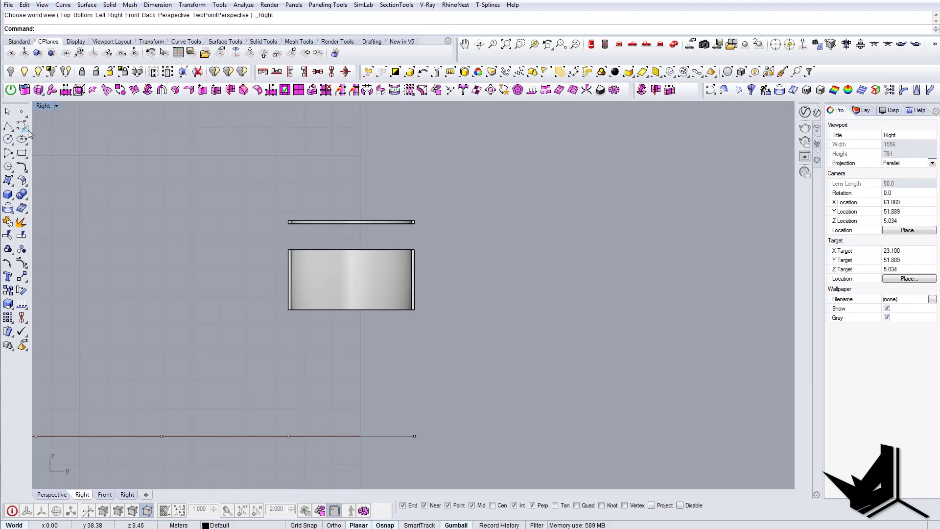
{"action": "right_click_drag", "start_coordinate": [73, 190], "coordinate": [86, 195]}
{"action": "type", "text": "pl"}
{"action": "key", "text": "Return"}
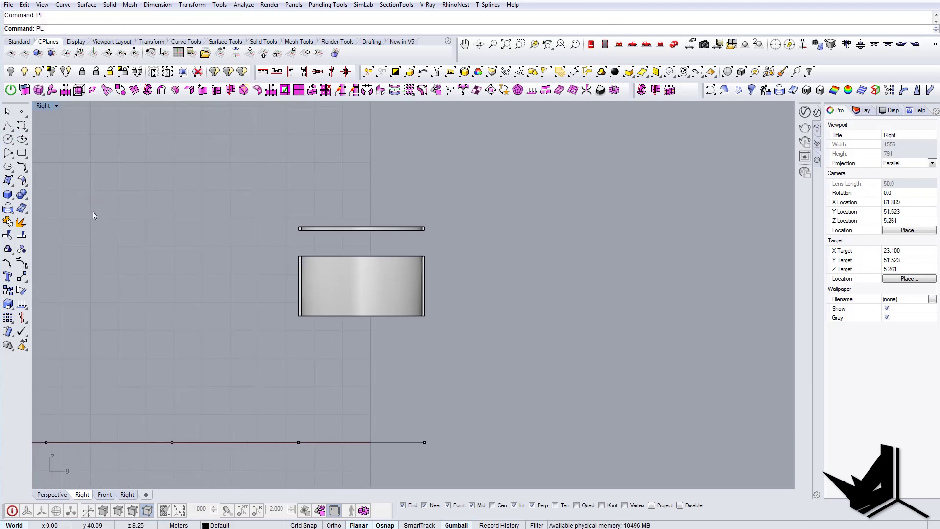
{"action": "key", "text": "Escape"}
- Draw a rectangle beside the tall volume, slightly wider than it and about as high, and shift it further left
{"action": "right_click_drag", "start_coordinate": [164, 292], "coordinate": [212, 299]}
{"action": "type", "text": "rec"}
{"action": "key", "text": "Return"}
{"action": "left_click", "coordinate": [166, 246]}
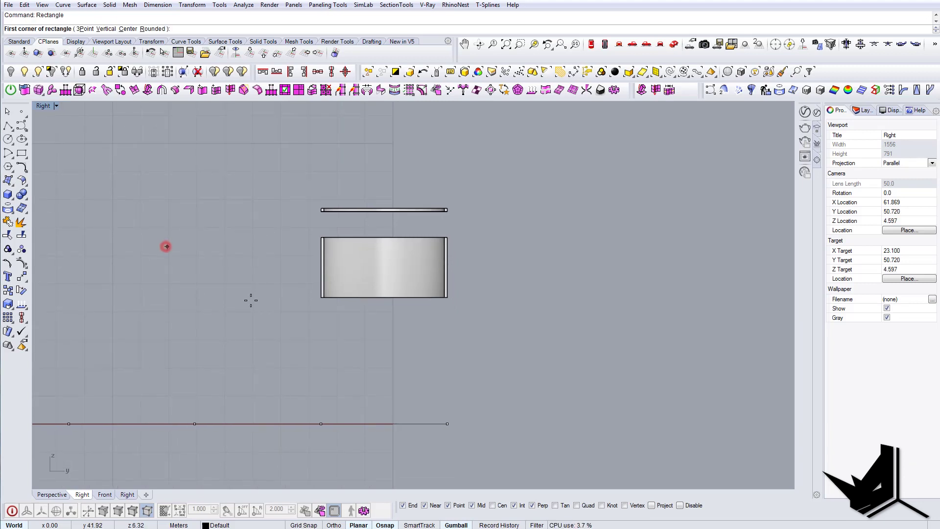
{"action": "left_click", "coordinate": [303, 304]}
{"action": "left_click_drag", "start_coordinate": [298, 323], "coordinate": [251, 290]}
{"action": "right_click_drag", "start_coordinate": [164, 291], "coordinate": [131, 307]}
{"action": "left_click_drag", "start_coordinate": [221, 271], "coordinate": [175, 273]}
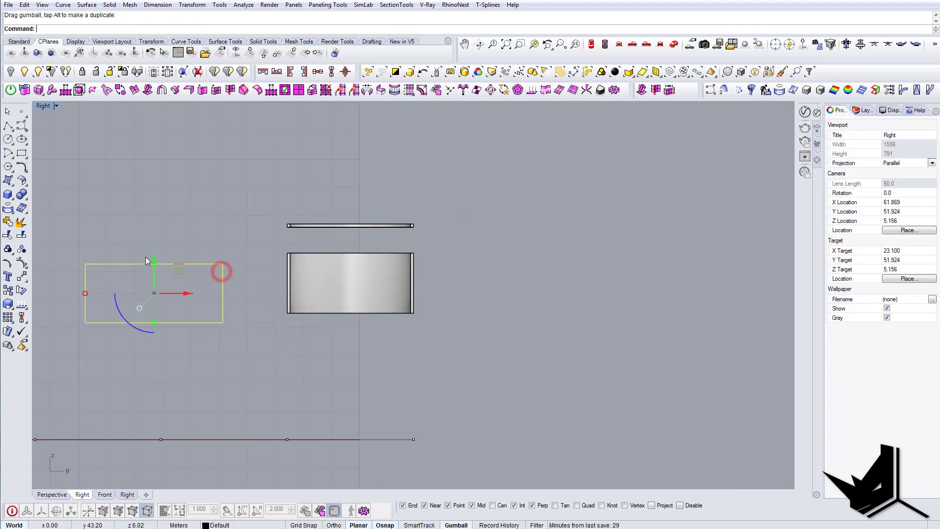
{"action": "right_click_drag", "start_coordinate": [145, 256], "coordinate": [175, 263]}
{"action": "key", "text": "Escape"}
- Draw a polyline from the rectangle's lower left corner through its top edge midpoint to its lower right corner
{"action": "right_click_drag", "start_coordinate": [130, 222], "coordinate": [131, 205]}
{"action": "type", "text": "P"}
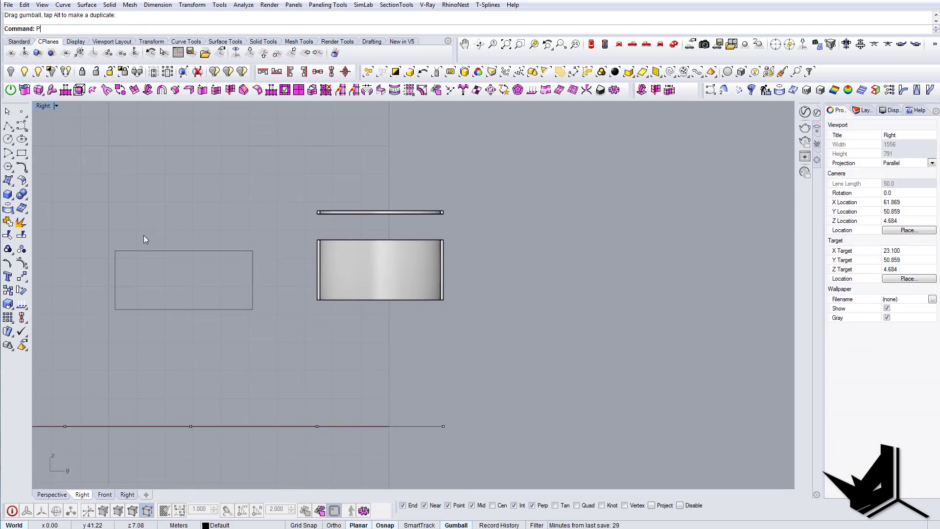
{"action": "left_click", "coordinate": [184, 251]}
{"action": "left_click", "coordinate": [253, 309]}
{"action": "key", "text": "Return"}
- Create a smooth arched curve using the peaked polyline's vertices as control points
{"action": "left_click", "coordinate": [218, 269]}
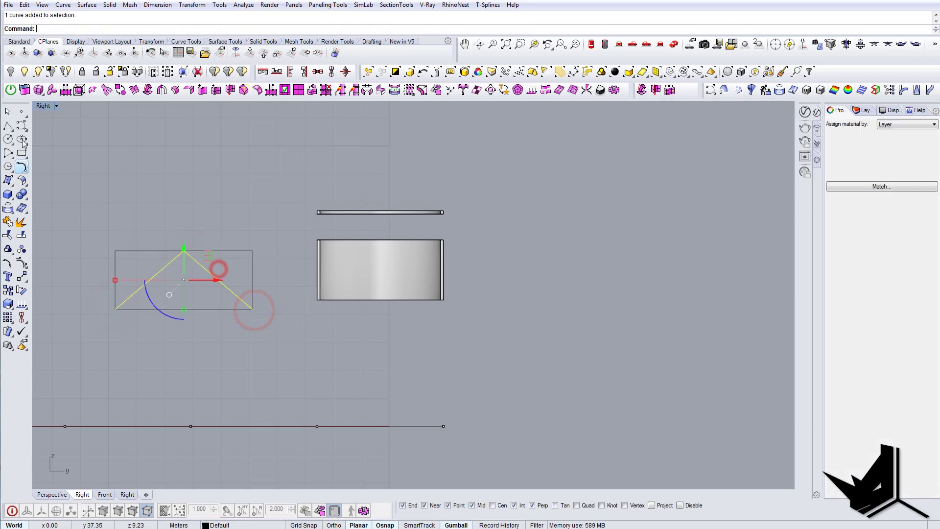
{"action": "left_click", "coordinate": [51, 144]}
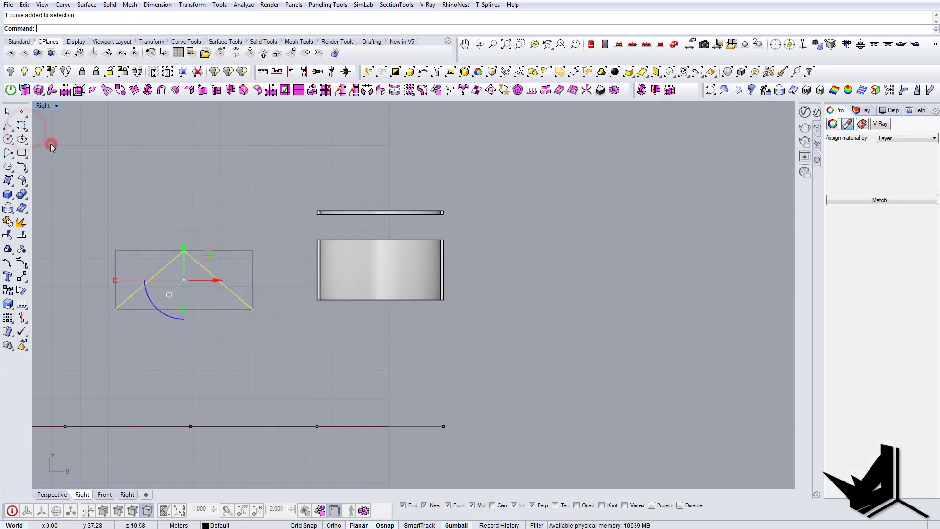
{"action": "key", "text": "Return"}
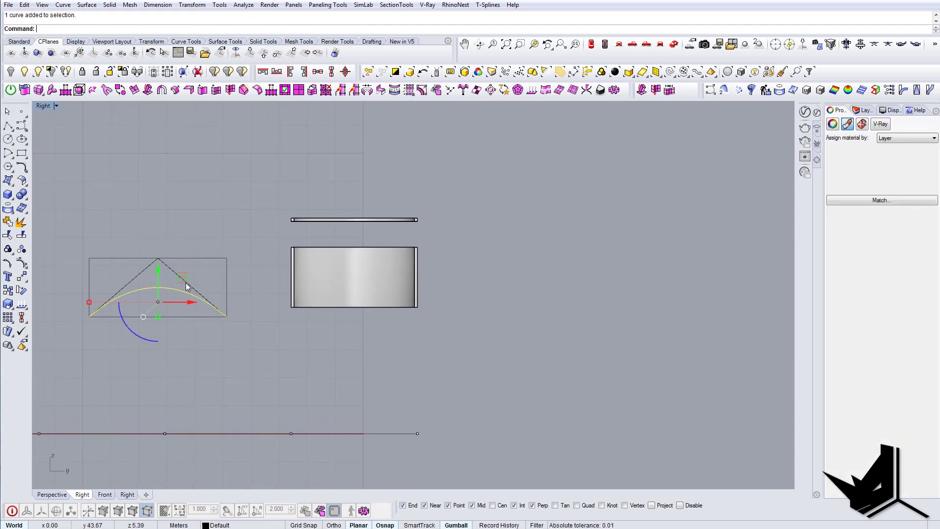
- Move the arched curve from the polyline's apex to the tall volume's top edge midpoint and raise it slightly
{"action": "left_click", "coordinate": [158, 255]}
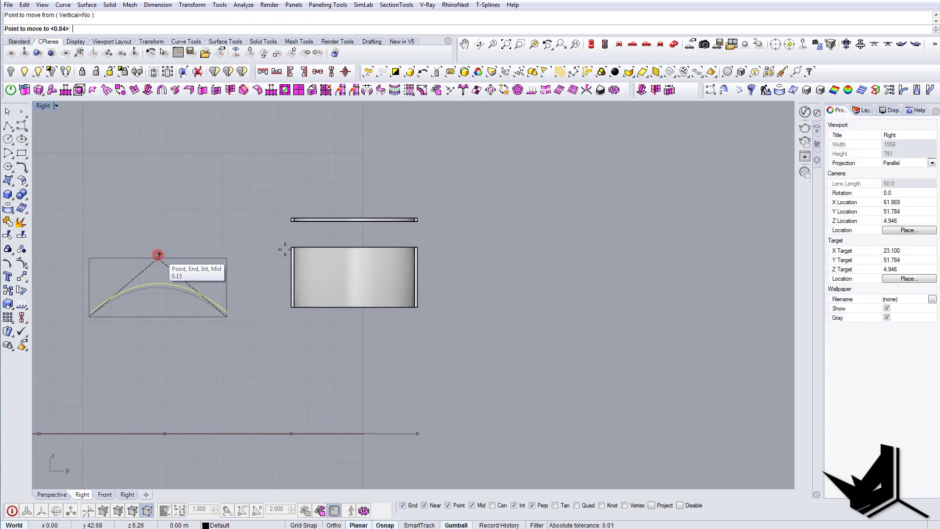
{"action": "left_click", "coordinate": [357, 245]}
{"action": "scroll", "coordinate": [359, 288], "scroll_direction": "up", "scroll_amount": 3}
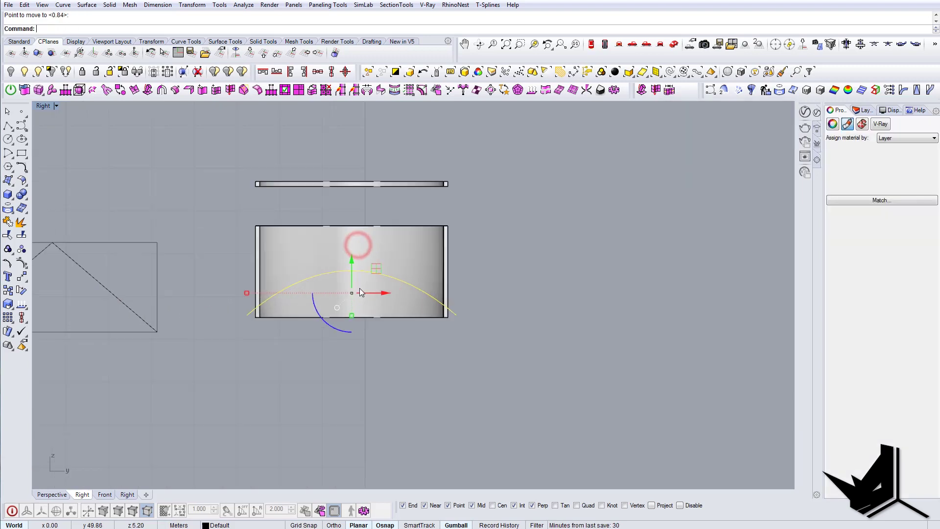
{"action": "left_click_drag", "start_coordinate": [352, 263], "coordinate": [352, 235]}
{"action": "right_click_drag", "start_coordinate": [325, 267], "coordinate": [302, 283]}
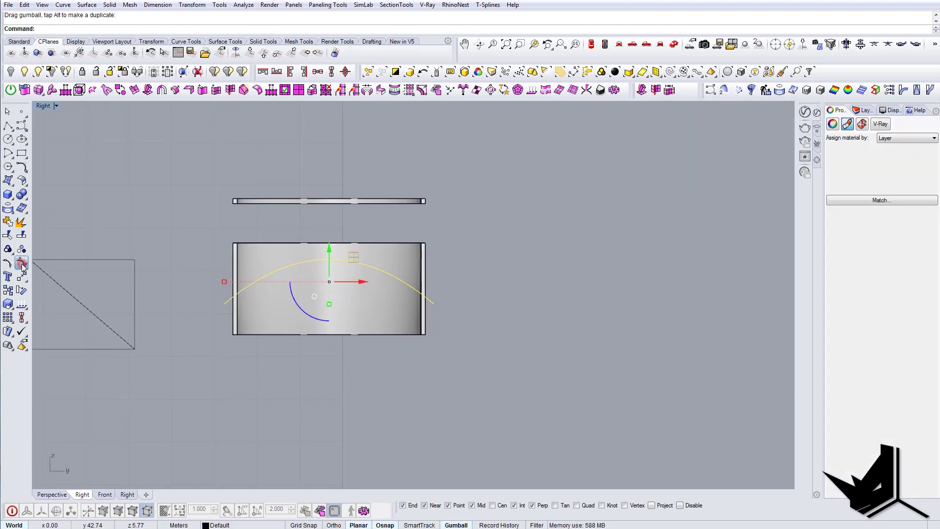
- Turn on the arched curve's control points in wireframe display and raise its end points to flatten the arch
{"action": "left_click", "coordinate": [21, 265]}
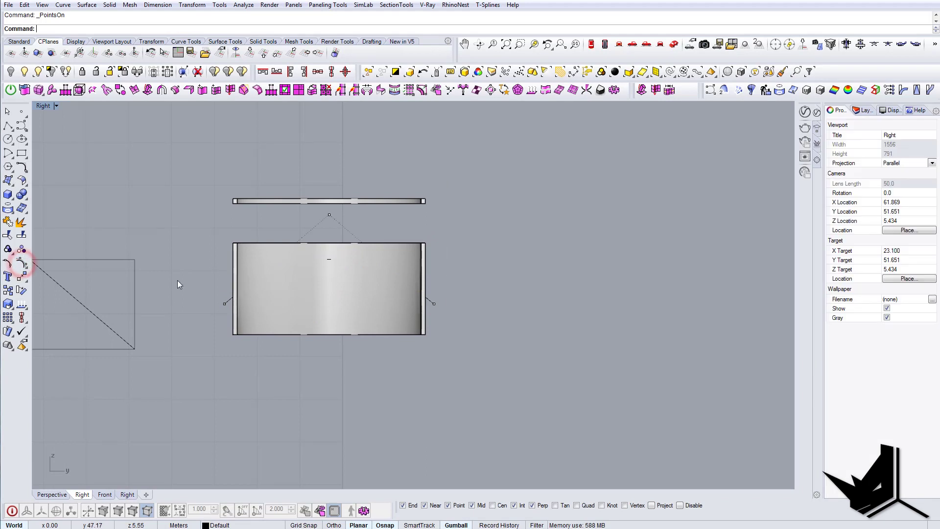
{"action": "left_click", "coordinate": [56, 107]}
{"action": "left_click", "coordinate": [49, 121]}
{"action": "left_click_drag", "start_coordinate": [332, 268], "coordinate": [325, 250]}
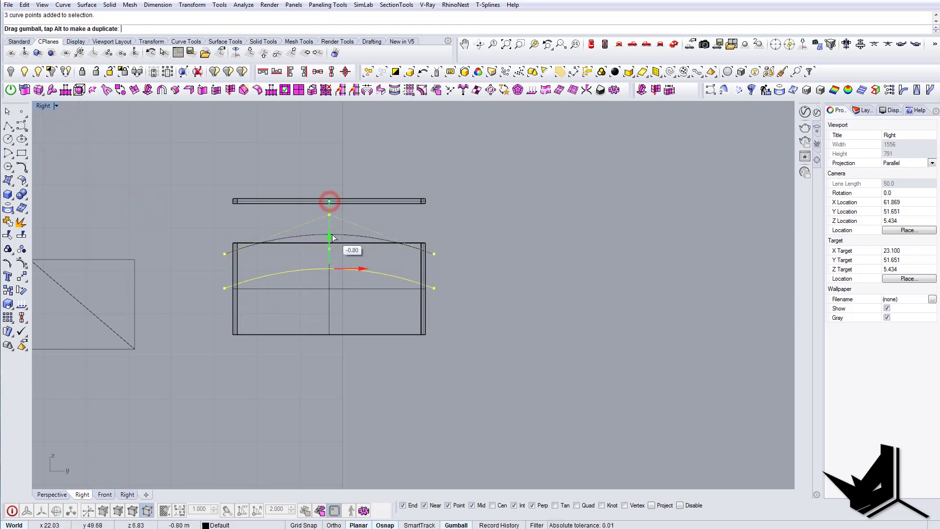
- Lower all three control points so the arch peaks just below the tall volume's top edge, and hide the points
{"action": "left_click_drag", "start_coordinate": [332, 238], "coordinate": [328, 224]}
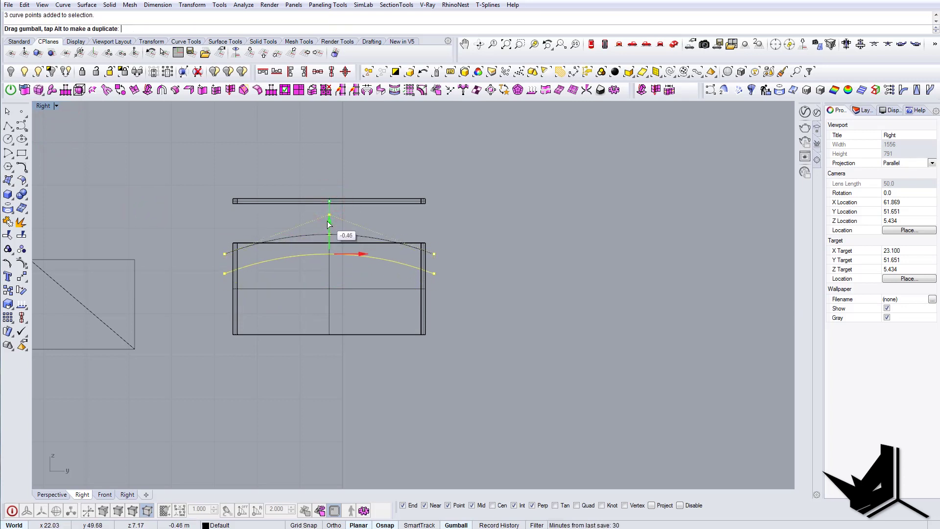
{"action": "left_click_drag", "start_coordinate": [328, 272], "coordinate": [327, 268]}
{"action": "left_click", "coordinate": [195, 292]}
{"action": "right_click_drag", "start_coordinate": [237, 270], "coordinate": [268, 279]}
{"action": "left_click", "coordinate": [259, 275]}
{"action": "key", "text": "Escape"}
- Delete the construction rectangle and peaked polyline beside the volumes
{"action": "right_click_drag", "start_coordinate": [226, 340], "coordinate": [323, 350]}
{"action": "left_click_drag", "start_coordinate": [270, 398], "coordinate": [113, 249]}
{"action": "key", "text": "Delete"}
{"action": "left_click", "coordinate": [350, 290]}
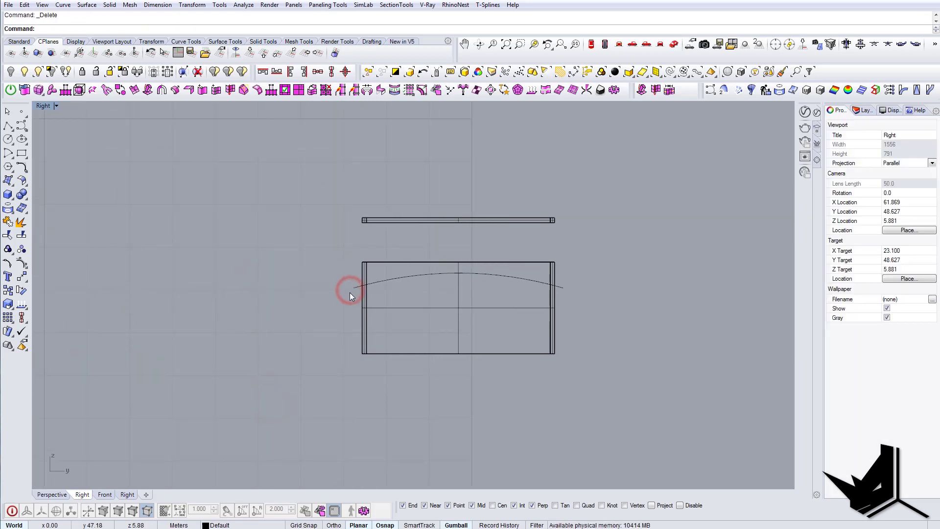
- Extrude the arched curve into a surface running past both ends of the tall volume and show the model shaded
{"action": "left_click", "coordinate": [353, 288]}
{"action": "left_click", "coordinate": [674, 45]}
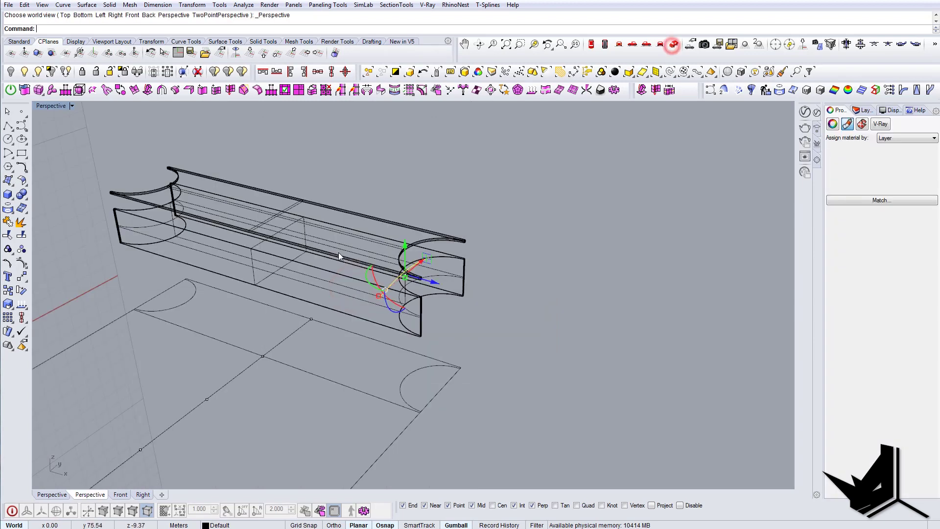
{"action": "right_click_drag", "start_coordinate": [339, 252], "coordinate": [39, 183]}
{"action": "key", "text": "ctrl+alt+s"}
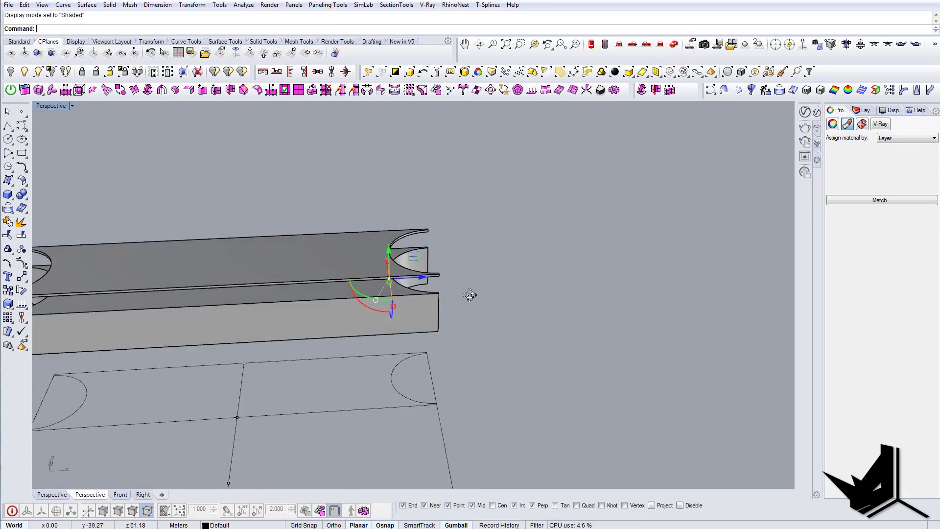
{"action": "mouse_move", "coordinate": [470, 294]}
{"action": "right_mouse_down"}
{"action": "mouse_move", "coordinate": [416, 289]}
{"action": "mouse_move", "coordinate": [441, 289]}
{"action": "right_mouse_up"}
{"action": "scroll", "coordinate": [440, 290], "scroll_direction": "down", "scroll_amount": 5}
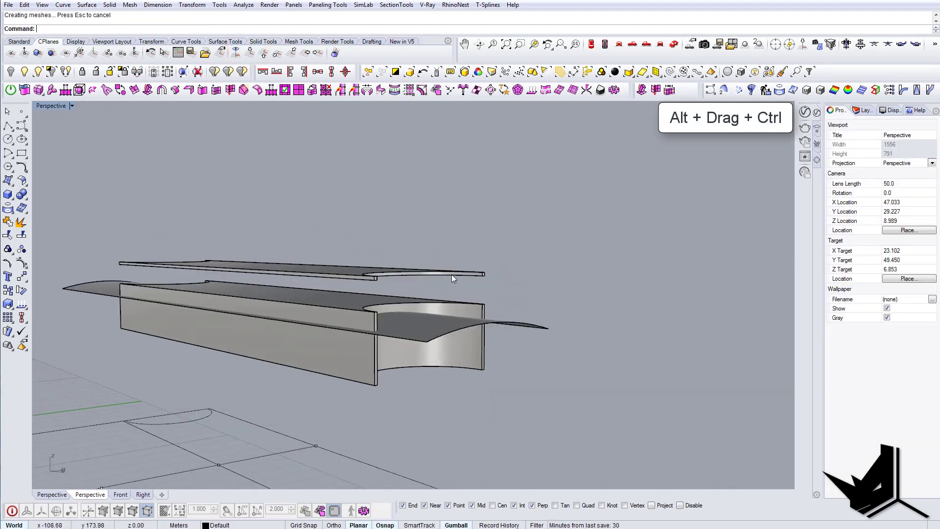
- Boolean-split the tall volume with the arched surface and delete the piece below the arch together with the cutting surface
{"action": "left_click", "coordinate": [410, 301]}
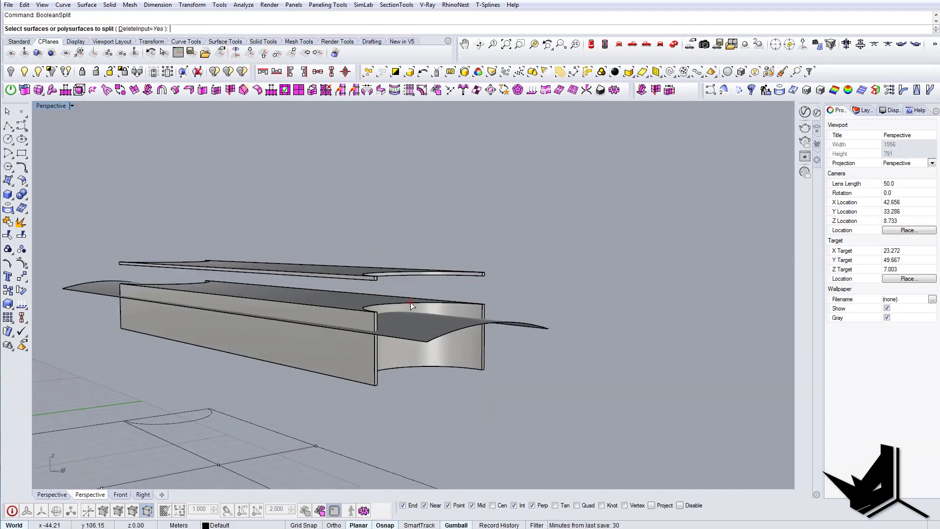
{"action": "key", "text": "Return"}
{"action": "left_click", "coordinate": [442, 328]}
{"action": "key", "text": "Return"}
{"action": "right_click_drag", "start_coordinate": [442, 328], "coordinate": [387, 316]}
{"action": "left_click", "coordinate": [404, 344]}
{"action": "key", "text": "Delete"}
- Extract the arched underside face from the remaining tall volume and delete the rest of that volume
{"action": "left_click", "coordinate": [369, 359]}
{"action": "right_click_drag", "start_coordinate": [369, 359], "coordinate": [363, 380]}
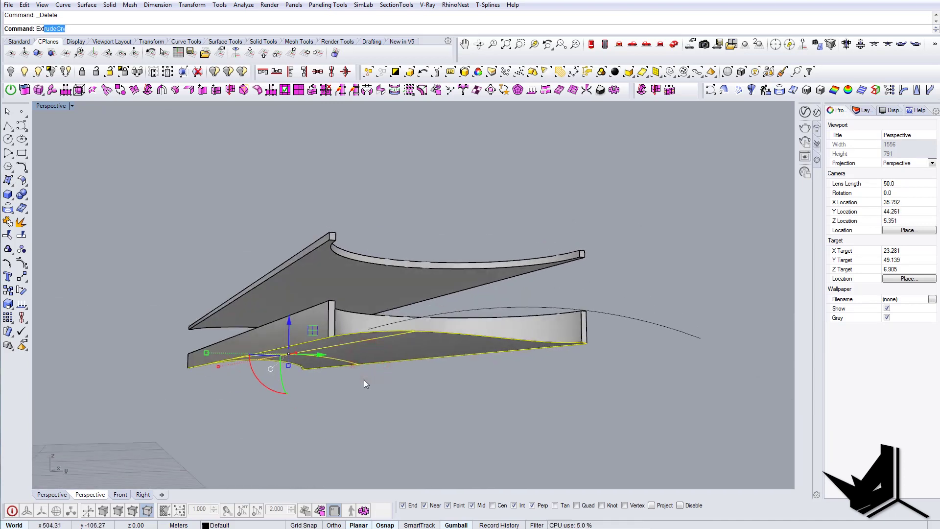
{"action": "type", "text": "tSr"}
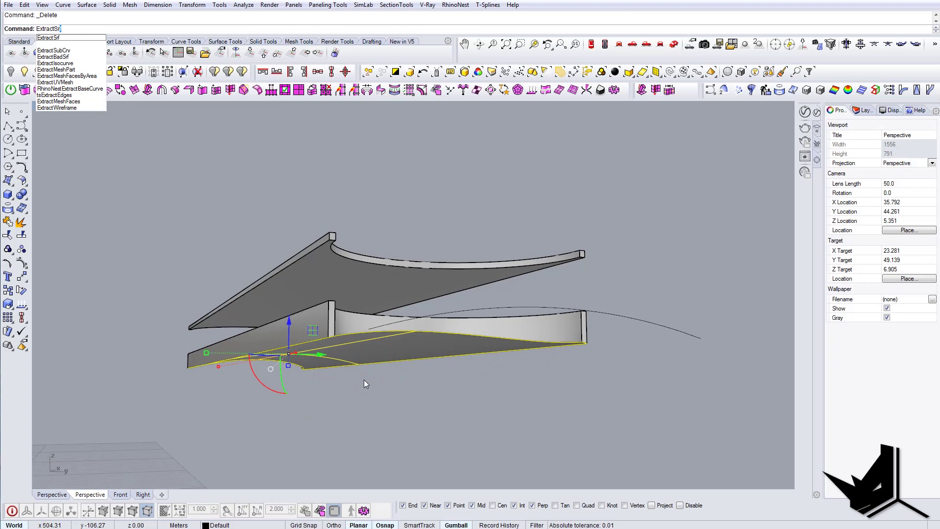
{"action": "key", "text": "Escape"}
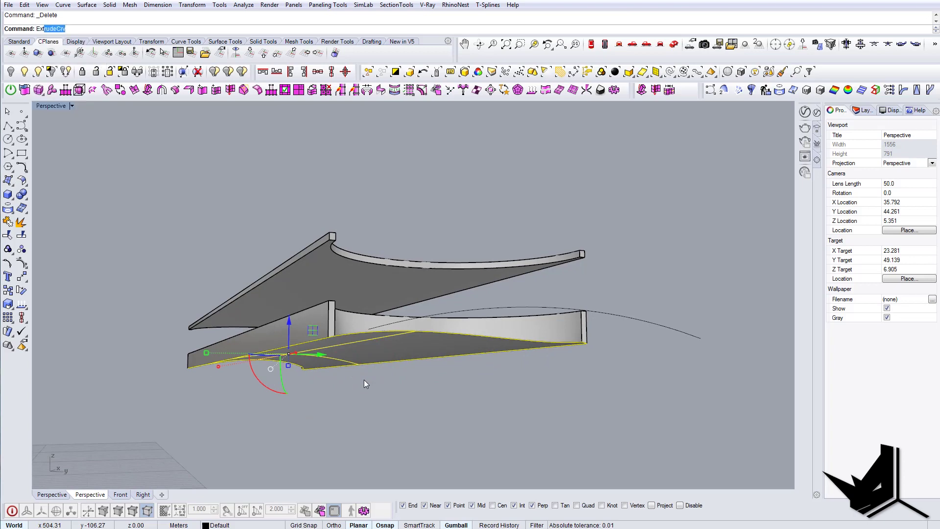
{"action": "type", "text": "ExtractSr"}
{"action": "key", "text": "Return"}
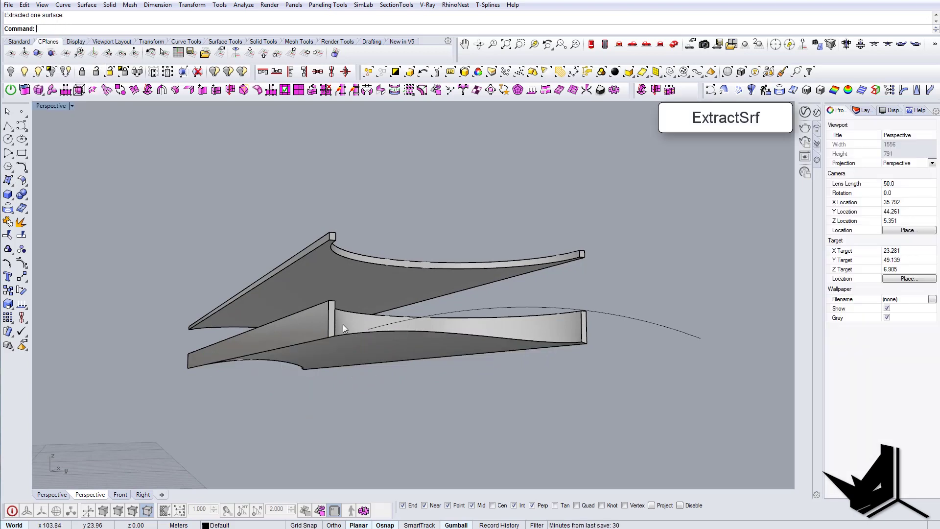
{"action": "left_click", "coordinate": [339, 322]}
{"action": "key", "text": "Delete"}
- Extrude the extracted arched surface vertically into a thin slab beneath the roof slab
{"action": "mouse_move", "coordinate": [341, 342]}
{"action": "right_mouse_down"}
{"action": "mouse_move", "coordinate": [344, 361]}
{"action": "mouse_move", "coordinate": [350, 357]}
{"action": "right_mouse_up"}
{"action": "left_click", "coordinate": [336, 314]}
{"action": "right_click_drag", "start_coordinate": [336, 314], "coordinate": [313, 296]}
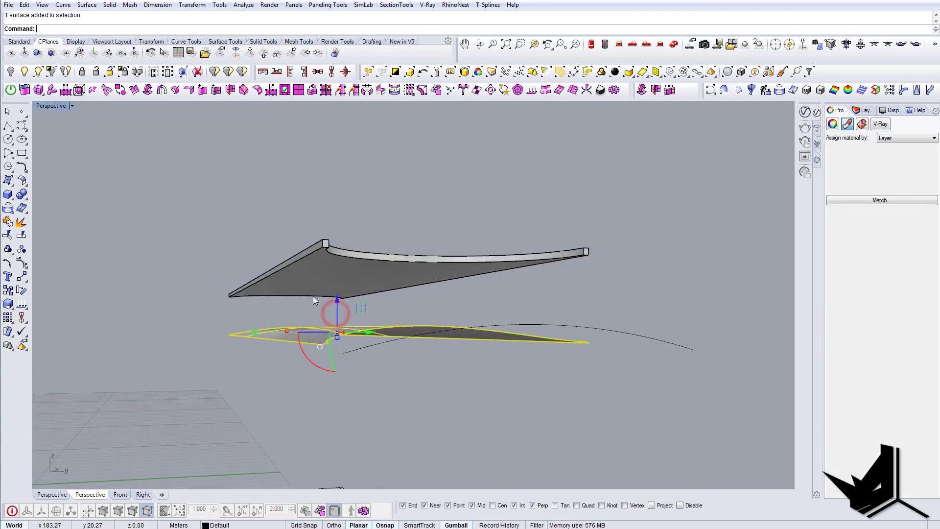
{"action": "scroll", "coordinate": [313, 295], "scroll_direction": "up", "scroll_amount": 3}
{"action": "left_click_drag", "start_coordinate": [342, 317], "coordinate": [345, 308], "text": "ctrl"}
{"action": "right_click_drag", "start_coordinate": [345, 307], "coordinate": [440, 343]}
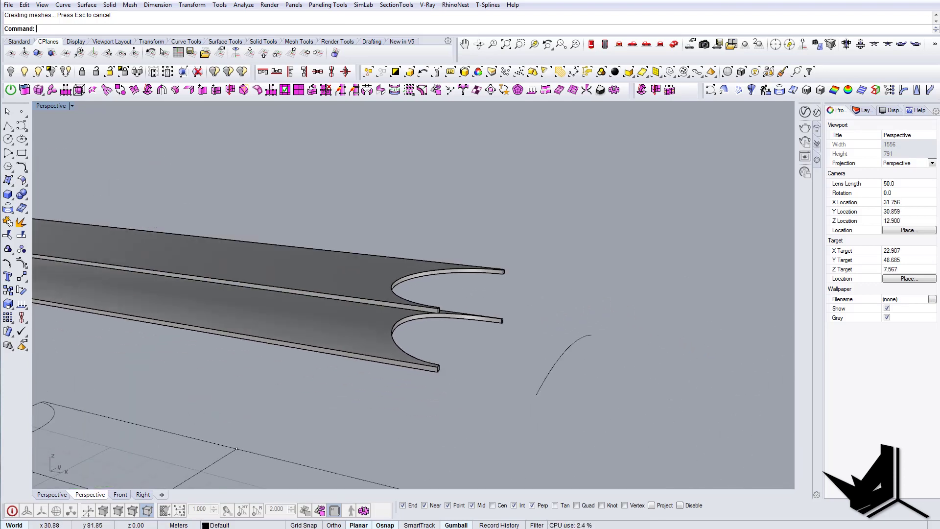
- Check the hall's interior reference photo in Windows Photo Viewer and return to the Rhino model
{"action": "left_click_drag", "start_coordinate": [939, 193], "coordinate": [605, 191]}
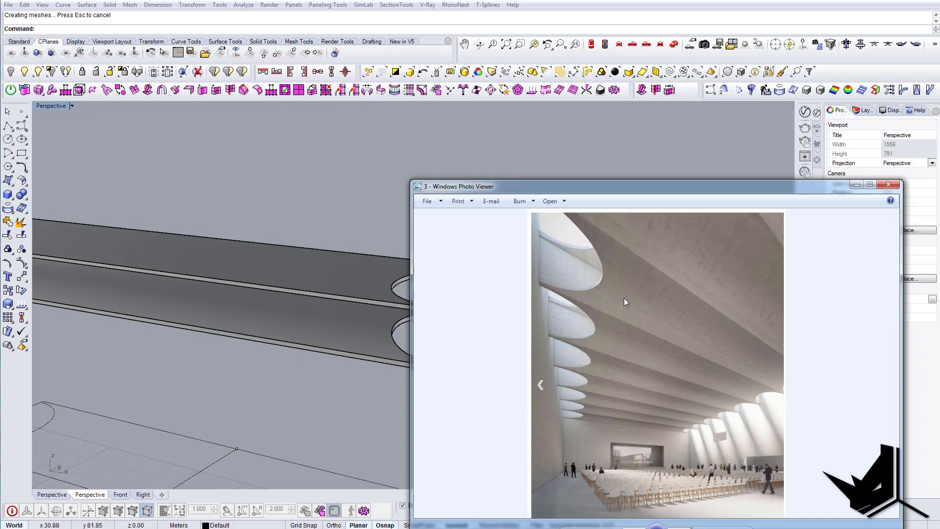
{"action": "left_click", "coordinate": [857, 185]}
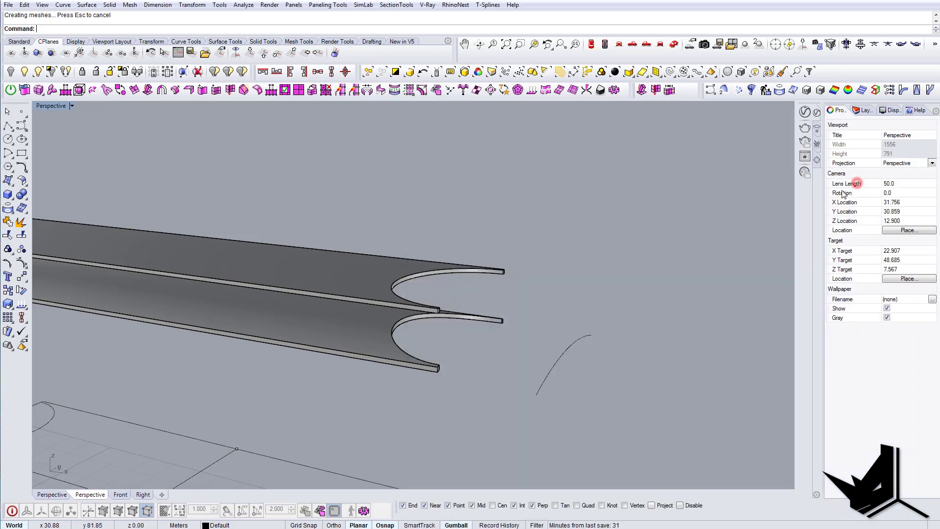
{"action": "right_click_drag", "start_coordinate": [442, 313], "coordinate": [421, 363]}
{"action": "left_click", "coordinate": [502, 362]}
{"action": "key", "text": "Escape"}
{"action": "scroll", "coordinate": [478, 361], "scroll_direction": "down", "scroll_amount": 4}
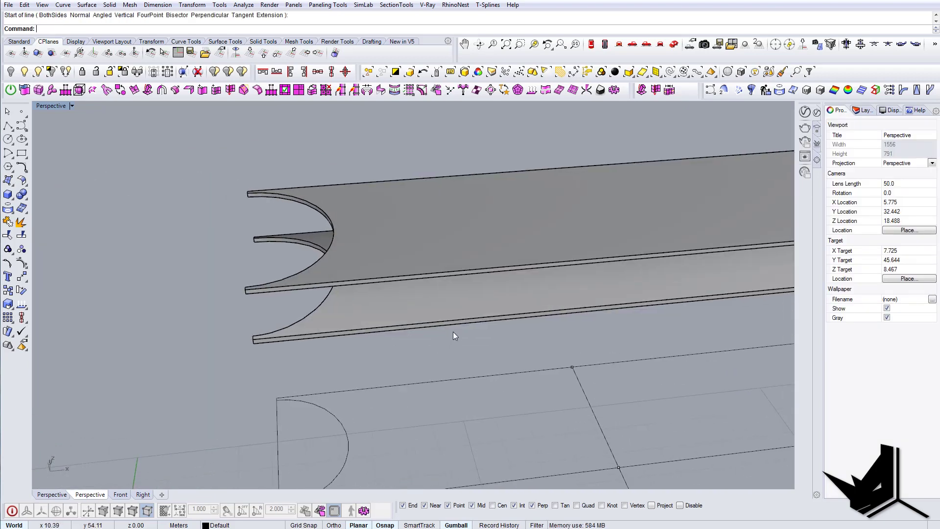
- Duplicate the long upper edge of the lower arched slab and shorten the copy along its length
{"action": "right_click_drag", "start_coordinate": [453, 331], "coordinate": [455, 330]}
{"action": "left_click", "coordinate": [465, 316]}
{"action": "right_click_drag", "start_coordinate": [527, 359], "coordinate": [367, 371], "text": "shift"}
{"action": "scroll", "coordinate": [368, 371], "scroll_direction": "down", "scroll_amount": 4}
{"action": "right_click_drag", "start_coordinate": [367, 371], "coordinate": [340, 328]}
{"action": "key", "text": "Return"}
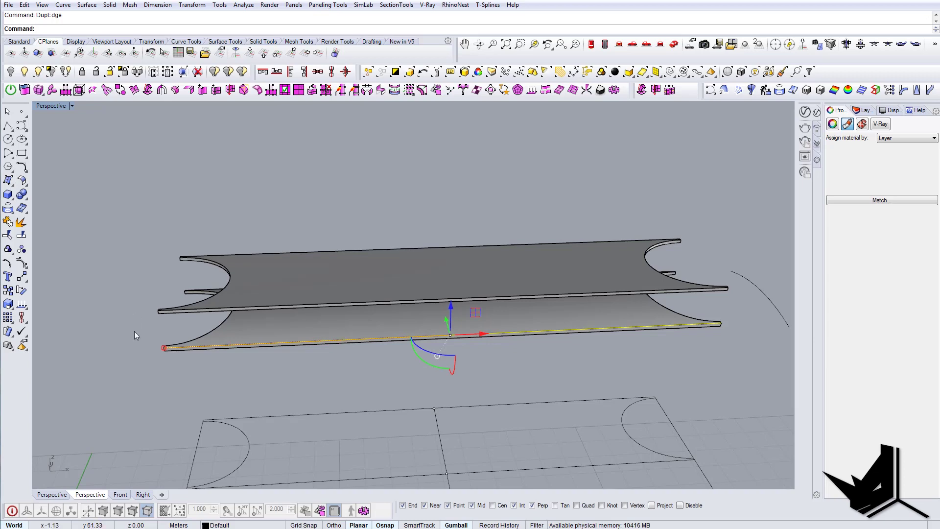
{"action": "left_click_drag", "start_coordinate": [228, 341], "coordinate": [275, 342]}
{"action": "right_click_drag", "start_coordinate": [275, 342], "coordinate": [219, 336]}
{"action": "scroll", "coordinate": [247, 335], "scroll_direction": "up", "scroll_amount": 5}
{"action": "right_click_drag", "start_coordinate": [93, 390], "coordinate": [216, 359], "text": "shift"}
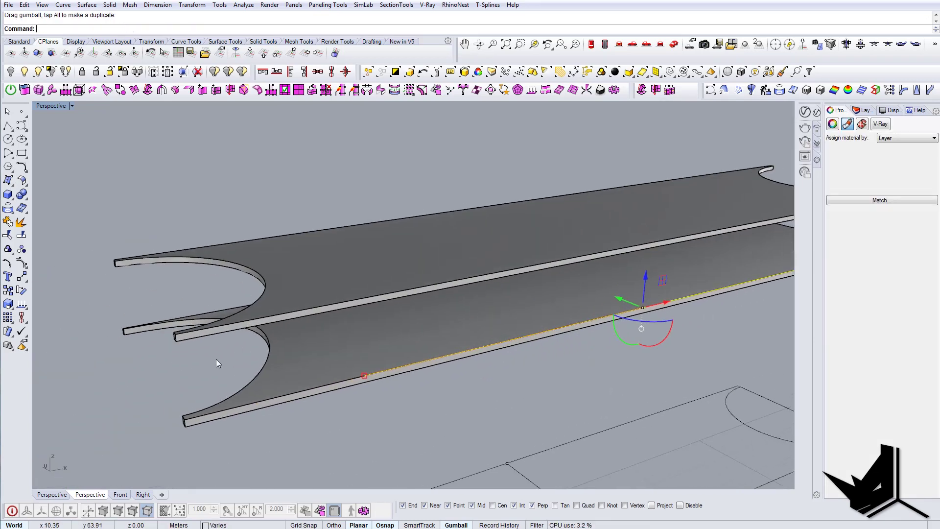
- Extrude the shortened edge curve vertically up to the roof slab to form a wall surface
{"action": "type", "text": "ExtrudeCrv"}
{"action": "key", "text": "Return"}
{"action": "left_click", "coordinate": [173, 344]}
- Extrude the wall surface across the slabs to their opposite long edge, forming a solid box between them
{"action": "scroll", "coordinate": [472, 312], "scroll_direction": "down", "scroll_amount": 7}
{"action": "right_click_drag", "start_coordinate": [472, 312], "coordinate": [315, 303]}
{"action": "scroll", "coordinate": [209, 272], "scroll_direction": "up", "scroll_amount": 5}
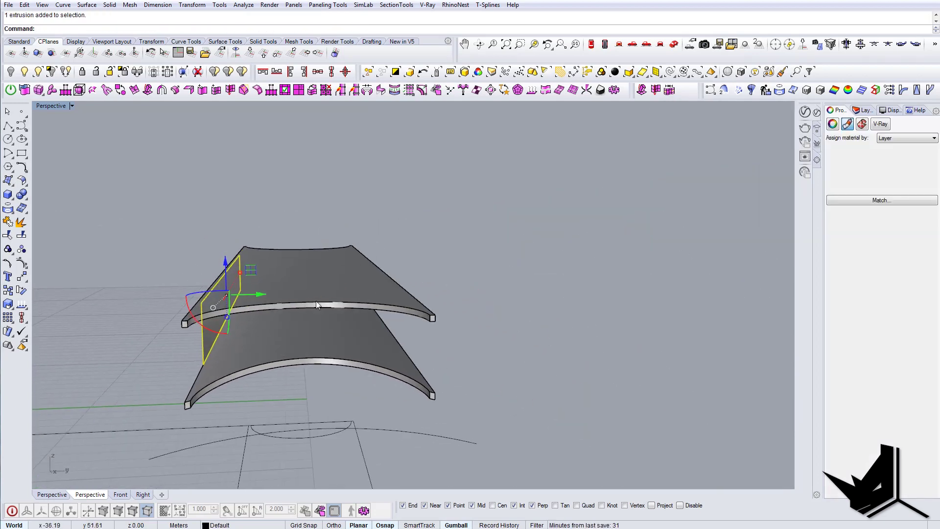
{"action": "key", "text": "Return"}
{"action": "left_click", "coordinate": [439, 317]}
{"action": "right_click_drag", "start_coordinate": [439, 317], "coordinate": [423, 333]}
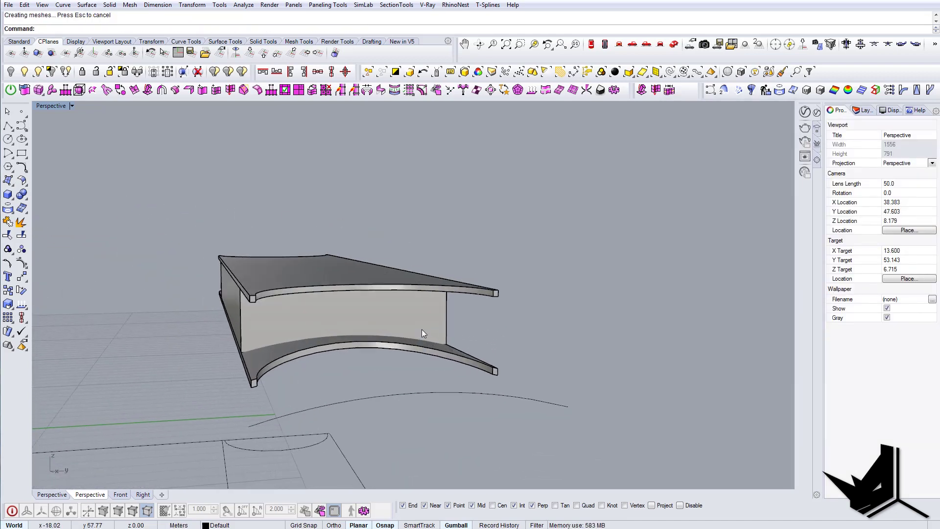
- Extrude the arched curve through the full length of the lower slab and box as a cutting surface
{"action": "left_click", "coordinate": [422, 388]}
{"action": "right_click_drag", "start_coordinate": [411, 404], "coordinate": [706, 400]}
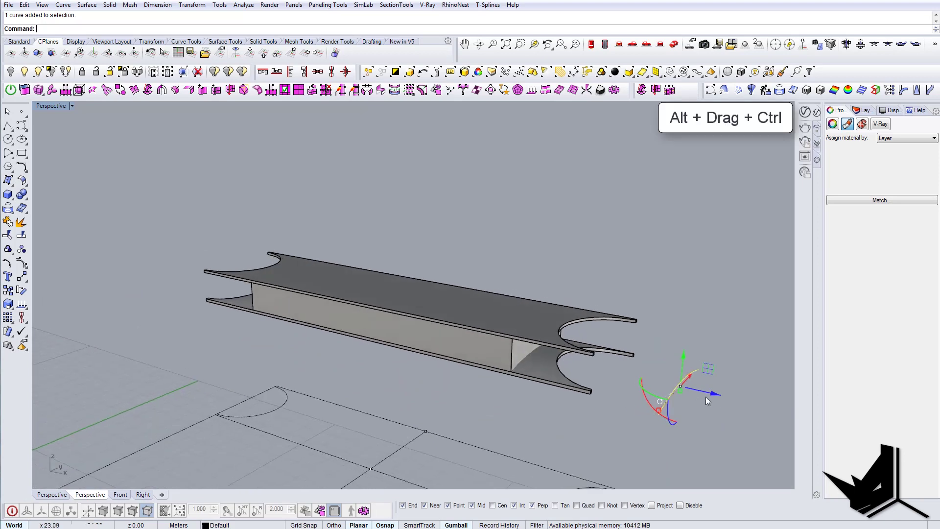
{"action": "left_click_drag", "start_coordinate": [713, 395], "coordinate": [220, 289], "text": "ctrl+alt"}
{"action": "right_click_drag", "start_coordinate": [420, 331], "coordinate": [409, 267]}
- Boolean-split the box between the slabs with the extruded arched surface
{"action": "type", "text": "bs"}
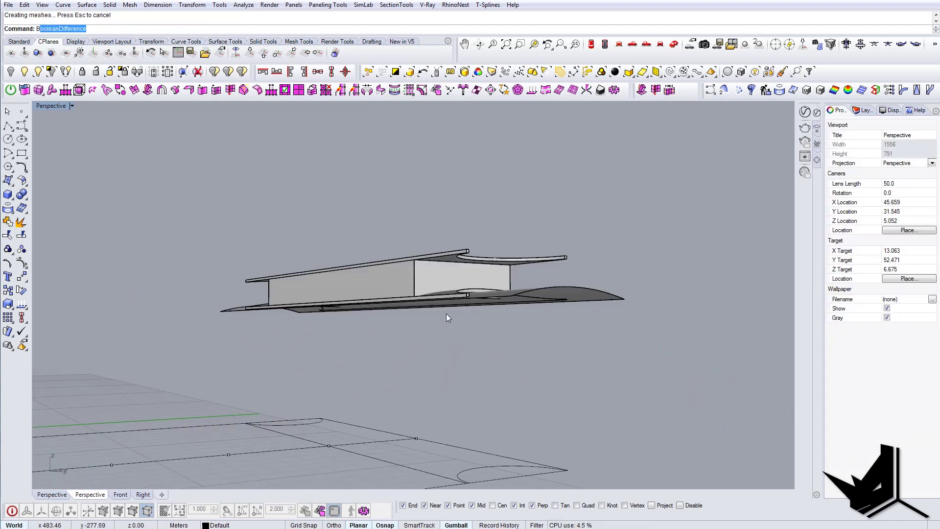
{"action": "key", "text": "Return"}
{"action": "left_click", "coordinate": [427, 275]}
{"action": "key", "text": "Return"}
{"action": "left_click", "coordinate": [560, 291]}
{"action": "right_click_drag", "start_coordinate": [479, 304], "coordinate": [439, 269]}
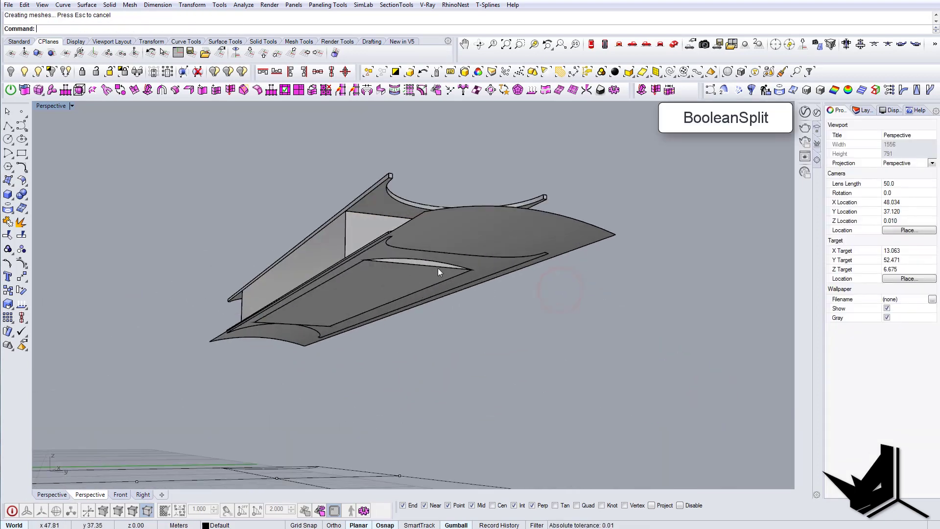
- Delete the part of the box protruding below the lower slab and the arched cutting surface
{"action": "scroll", "coordinate": [437, 268], "scroll_direction": "up", "scroll_amount": 3}
{"action": "left_click", "coordinate": [417, 261]}
{"action": "key", "text": "Delete"}
{"action": "left_click", "coordinate": [451, 223]}
{"action": "key", "text": "Delete"}
- Move the arched curve in the Right view from its midpoint up to the top edge of the lower slab's arch
{"action": "right_click_drag", "start_coordinate": [451, 223], "coordinate": [562, 360]}
{"action": "right_click_drag", "start_coordinate": [513, 383], "coordinate": [414, 394]}
{"action": "left_click", "coordinate": [346, 284]}
{"action": "left_click_drag", "start_coordinate": [405, 424], "coordinate": [353, 362]}
{"action": "left_click", "coordinate": [630, 45]}
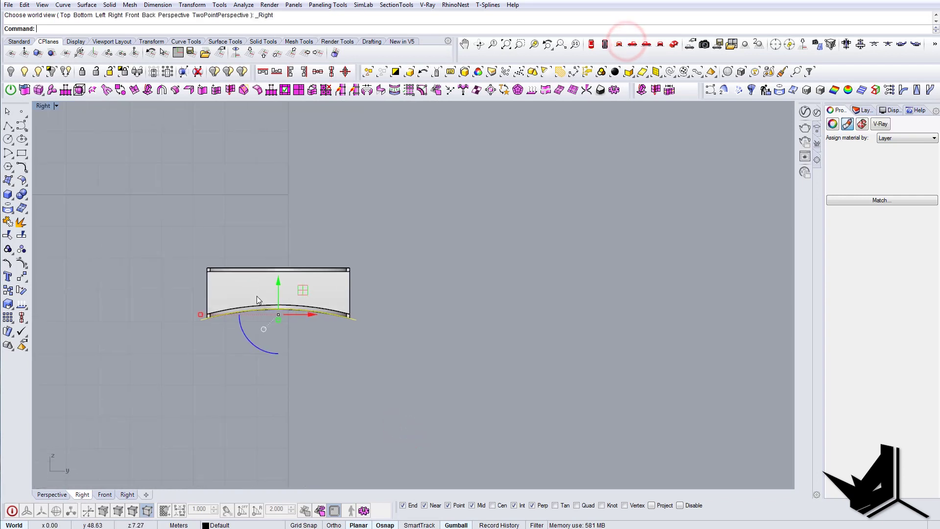
{"action": "scroll", "coordinate": [257, 295], "scroll_direction": "up", "scroll_amount": 5}
{"action": "type", "text": "m"}
{"action": "key", "text": "Return"}
{"action": "scroll", "coordinate": [296, 352], "scroll_direction": "up", "scroll_amount": 6}
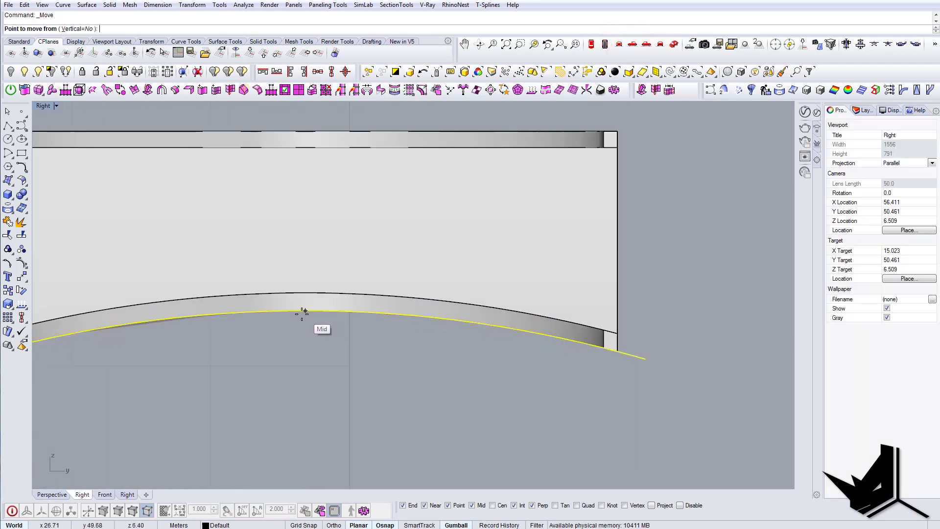
{"action": "left_click", "coordinate": [304, 310]}
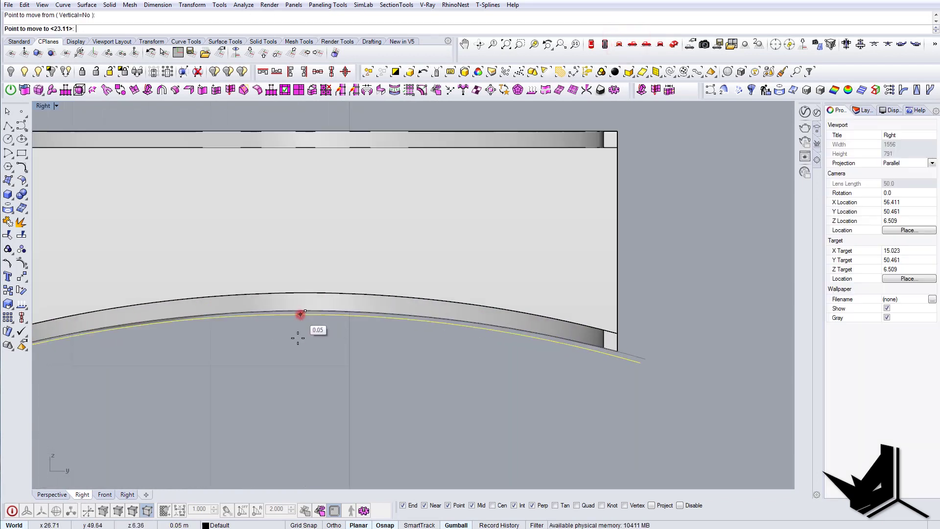
{"action": "left_click", "coordinate": [304, 297]}
{"action": "left_click", "coordinate": [674, 44]}
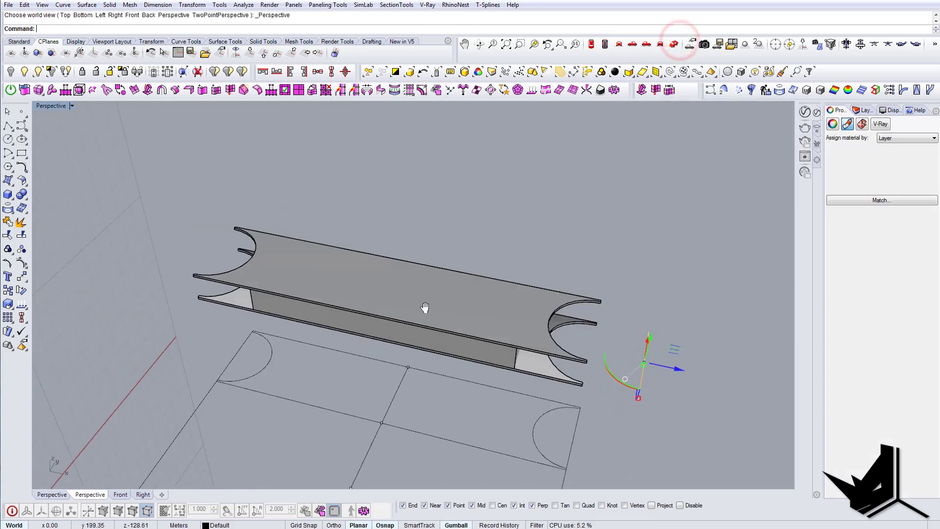
- Set the construction plane to World Top and extrude the raised arched curve through the whole length of the slabs
{"action": "right_click_drag", "start_coordinate": [459, 270], "coordinate": [494, 279]}
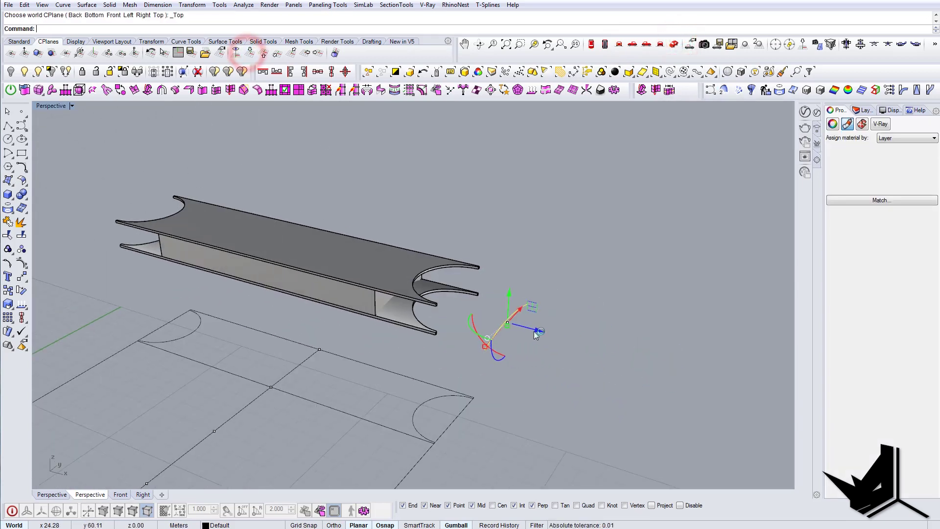
{"action": "left_click_drag", "start_coordinate": [533, 331], "coordinate": [425, 298], "text": "alt"}
{"action": "left_click_drag", "start_coordinate": [112, 210], "coordinate": [112, 210], "text": "ctrl"}
{"action": "scroll", "coordinate": [395, 301], "scroll_direction": "up", "scroll_amount": 5}
{"action": "right_click_drag", "start_coordinate": [394, 302], "coordinate": [362, 271]}
- Boolean-split the box with the arched surface along the top of the lower slab
{"action": "left_click", "coordinate": [322, 268]}
{"action": "key", "text": "Return"}
{"action": "left_click", "coordinate": [538, 337]}
{"action": "key", "text": "Return"}
- Delete the cut-off lower part of the box embedded in the slab and the arched cutting surface
{"action": "right_click_drag", "start_coordinate": [487, 325], "coordinate": [360, 234]}
{"action": "left_click", "coordinate": [328, 235]}
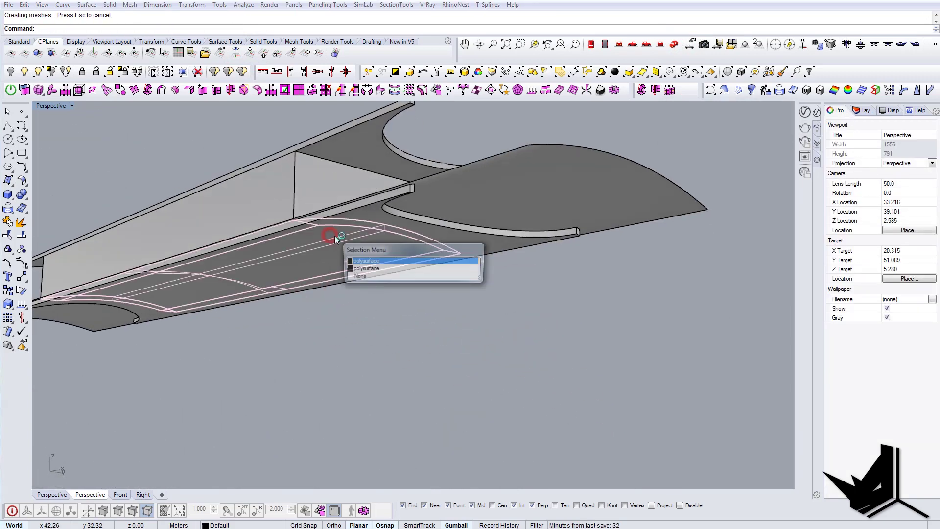
{"action": "left_click", "coordinate": [363, 263]}
{"action": "key", "text": "Delete"}
{"action": "right_click_drag", "start_coordinate": [482, 204], "coordinate": [692, 337]}
{"action": "left_click", "coordinate": [692, 338]}
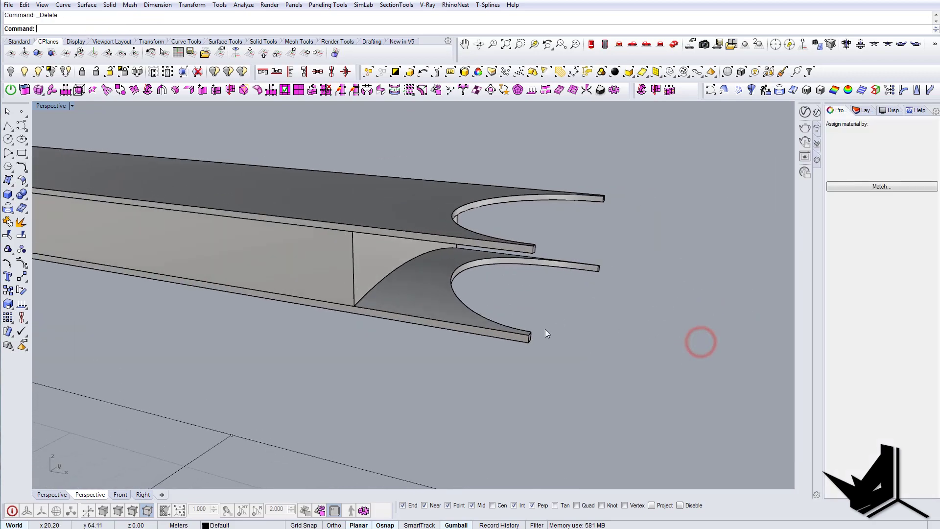
{"action": "left_click", "coordinate": [546, 332]}
{"action": "right_click_drag", "start_coordinate": [546, 333], "coordinate": [464, 294]}
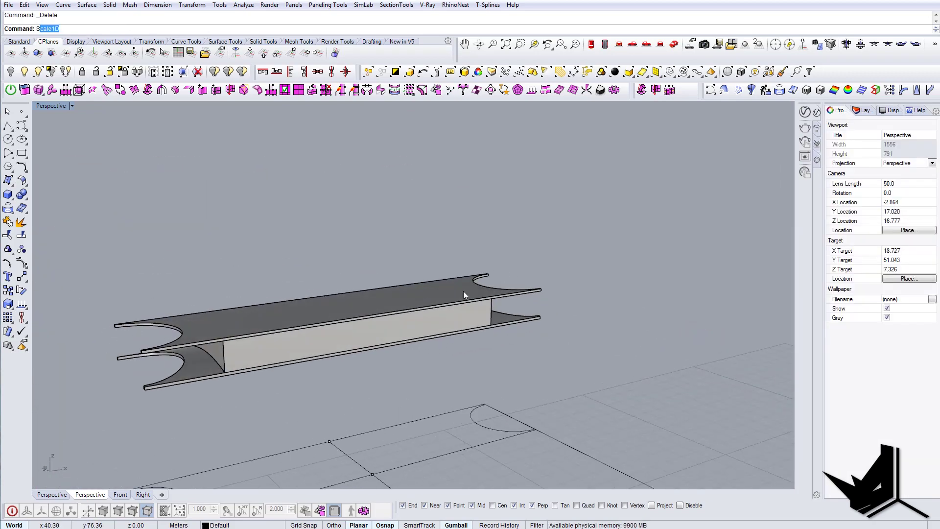
{"action": "key", "text": "Escape"}
{"action": "left_click", "coordinate": [375, 326]}
{"action": "key", "text": "Escape"}
{"action": "mouse_move", "coordinate": [210, 357]}
{"action": "right_mouse_down"}
{"action": "mouse_move", "coordinate": [255, 349]}
{"action": "mouse_move", "coordinate": [214, 325]}
{"action": "right_mouse_up"}
{"action": "left_click", "coordinate": [67, 268]}
{"action": "left_click_drag", "start_coordinate": [594, 351], "coordinate": [595, 352]}
{"action": "right_click_drag", "start_coordinate": [595, 352], "coordinate": [553, 367]}
- Group the lower arched slab, the roof slab and the box polysurface into one module
{"action": "left_click", "coordinate": [491, 335]}
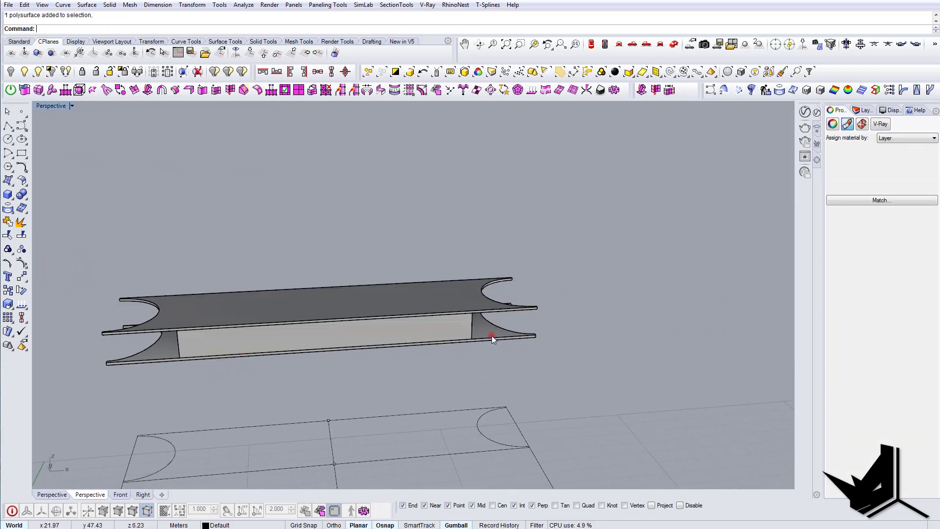
{"action": "left_click", "coordinate": [444, 327], "text": "shift"}
{"action": "left_click", "coordinate": [445, 298], "text": "shift"}
{"action": "left_click", "coordinate": [474, 331], "text": "shift"}
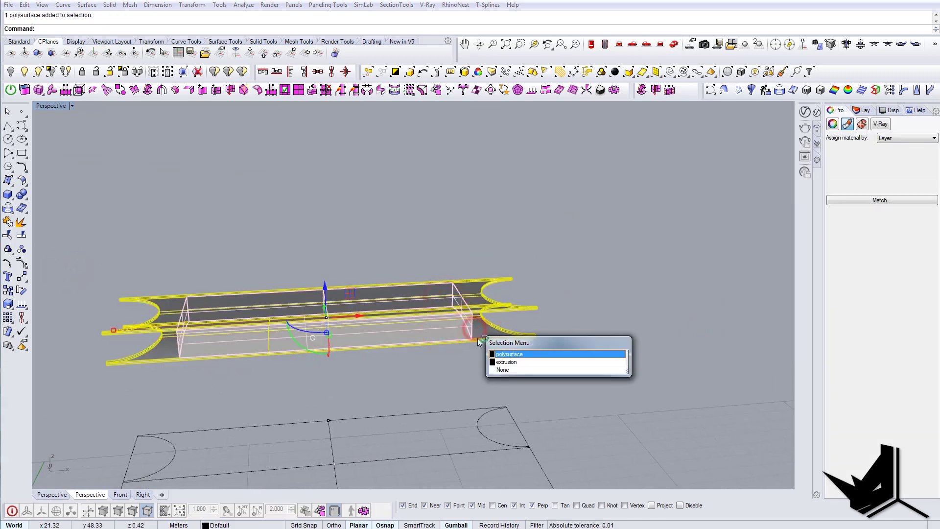
{"action": "left_click", "coordinate": [511, 355]}
{"action": "key", "text": "ctrl+g"}
- Delete the leftover wall extrusion that overlaps the face of the grouped module's box
{"action": "right_click_drag", "start_coordinate": [427, 354], "coordinate": [334, 349]}
{"action": "left_click", "coordinate": [492, 339]}
{"action": "left_click", "coordinate": [465, 325]}
{"action": "key", "text": "Delete"}
{"action": "left_click", "coordinate": [357, 348]}
{"action": "left_click", "coordinate": [495, 337]}
{"action": "right_click_drag", "start_coordinate": [494, 337], "coordinate": [329, 331]}
- Copy the grouped module from the end point of the plan's center line to its next division point
{"action": "right_click_drag", "start_coordinate": [457, 324], "coordinate": [451, 274]}
{"action": "left_click", "coordinate": [424, 307]}
{"action": "scroll", "coordinate": [464, 284], "scroll_direction": "up", "scroll_amount": 4}
{"action": "type", "text": "copy"}
{"action": "key", "text": "Return"}
{"action": "left_click", "coordinate": [484, 291]}
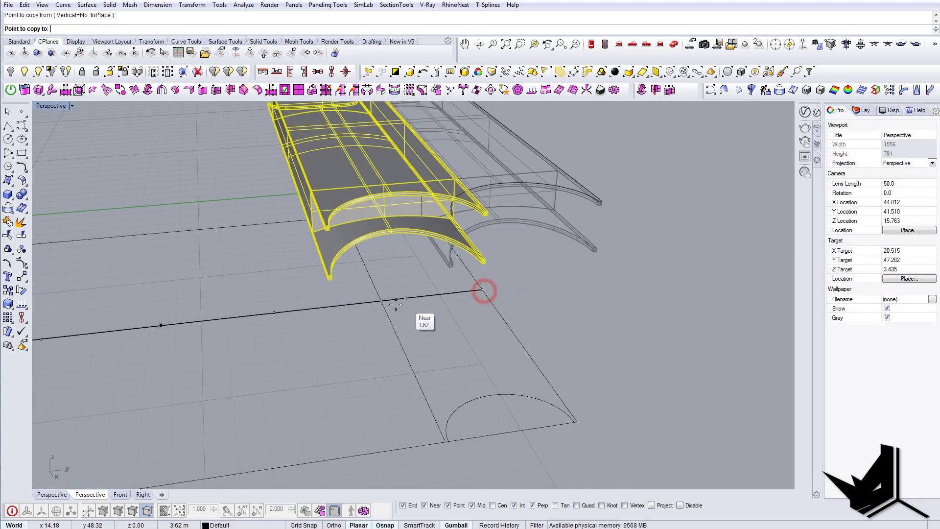
{"action": "left_click", "coordinate": [380, 301]}
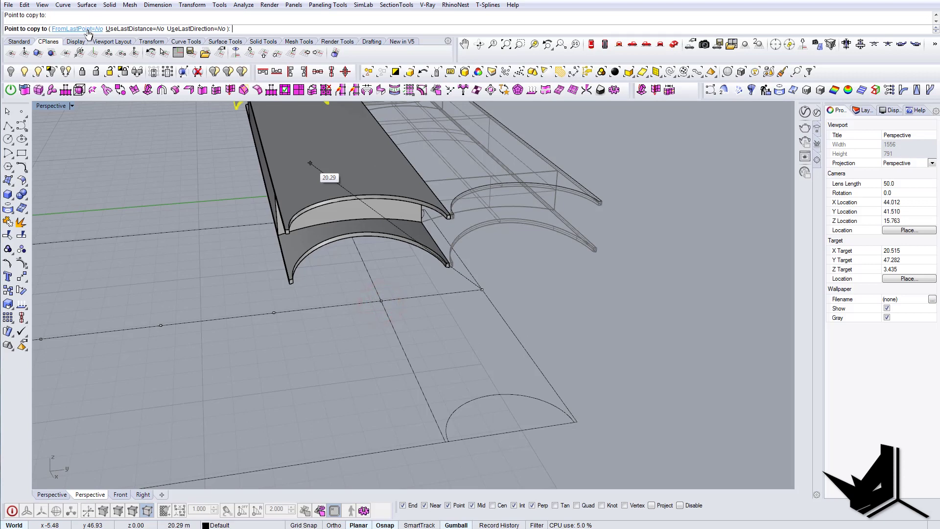
- Repeat the module copies along the plan with FromLastPoint, UseLastDistance and UseLastDirection set to Yes
{"action": "left_click", "coordinate": [115, 29]}
{"action": "left_click", "coordinate": [181, 29]}
{"action": "scroll", "coordinate": [663, 274], "scroll_direction": "down", "scroll_amount": 8}
{"action": "left_click", "coordinate": [205, 173]}
{"action": "left_click", "coordinate": [224, 178]}
{"action": "left_click", "coordinate": [224, 203]}
{"action": "left_click", "coordinate": [220, 207]}
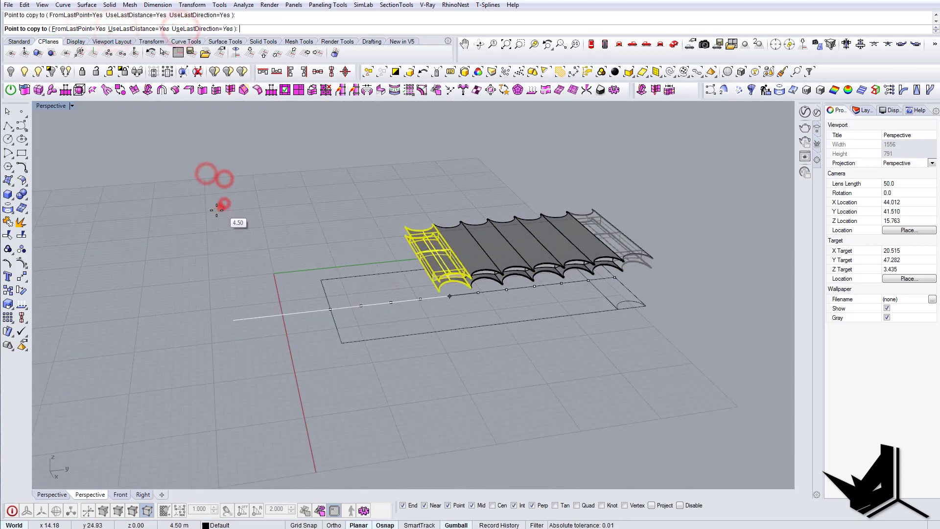
{"action": "left_click", "coordinate": [212, 217]}
{"action": "key", "text": "Escape"}
- Extrude the rectangular plan outline as a solid up to the roof edge's end point at about 7.69 m height
{"action": "right_click_drag", "start_coordinate": [202, 229], "coordinate": [351, 368]}
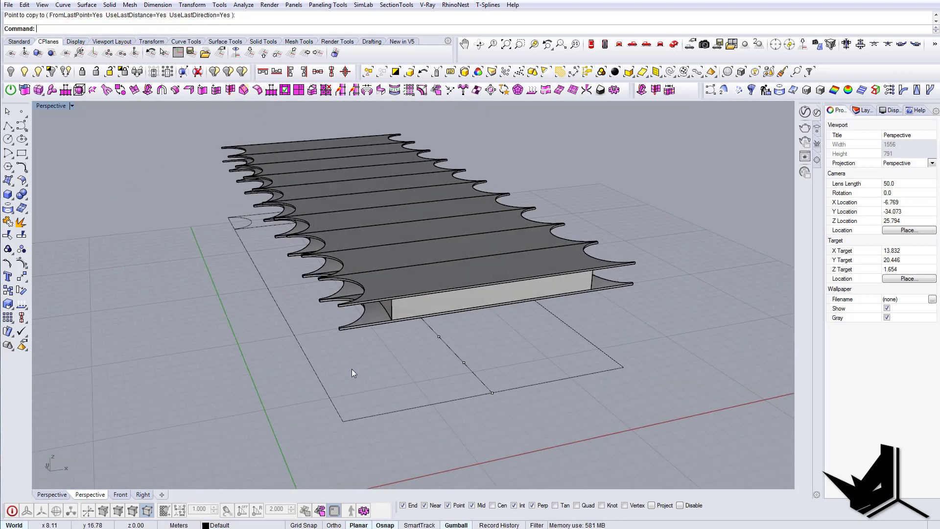
{"action": "left_click", "coordinate": [320, 384]}
{"action": "type", "text": "ExtrudeCrv"}
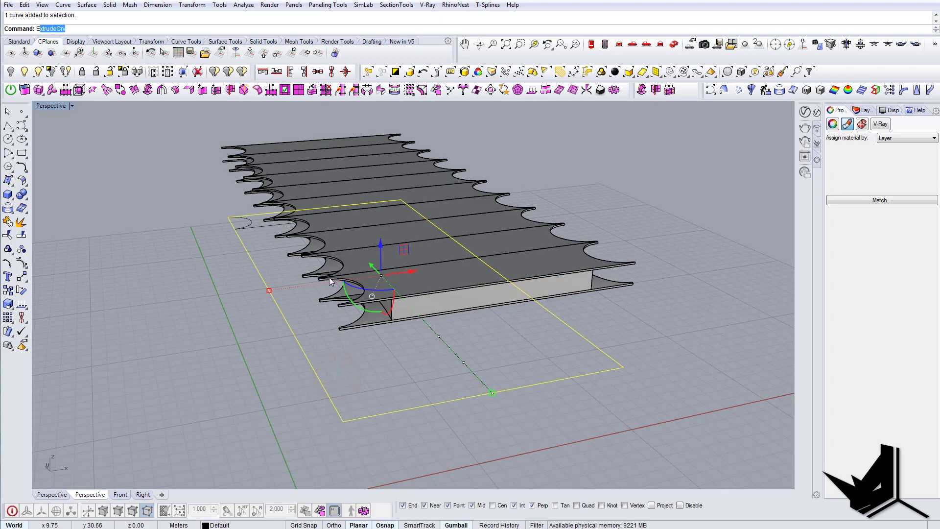
{"action": "key", "text": "Return"}
{"action": "scroll", "coordinate": [328, 278], "scroll_direction": "up", "scroll_amount": 4}
{"action": "scroll", "coordinate": [324, 277], "scroll_direction": "up", "scroll_amount": 4}
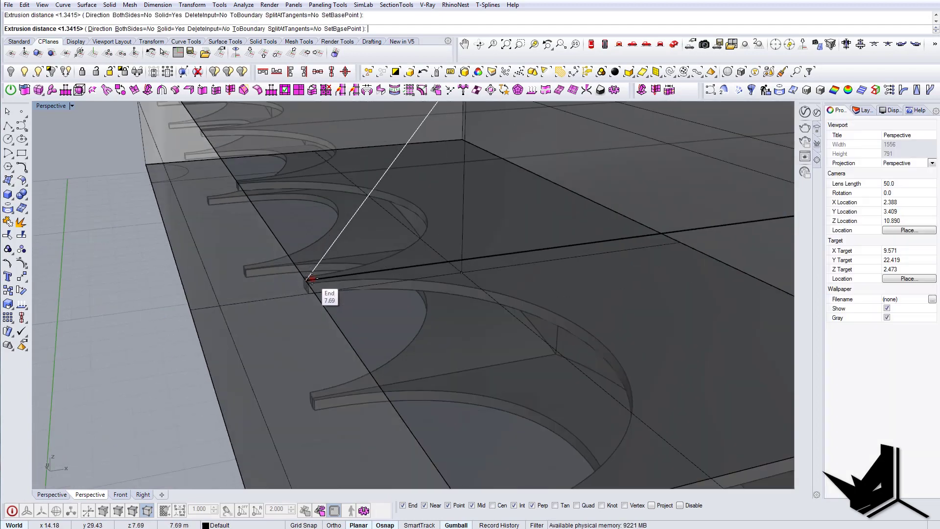
{"action": "left_click", "coordinate": [311, 278]}
- Extract the top and bottom faces of the extruded box and delete them, keeping only the four walls
{"action": "scroll", "coordinate": [312, 279], "scroll_direction": "down", "scroll_amount": 12}
{"action": "right_click_drag", "start_coordinate": [437, 296], "coordinate": [469, 321]}
{"action": "type", "text": "tractSrf"}
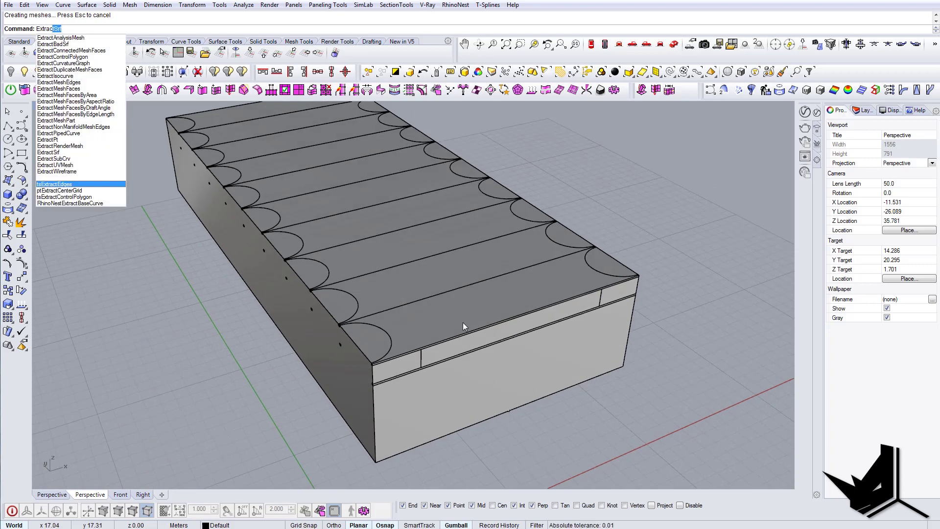
{"action": "key", "text": "Return"}
{"action": "left_click", "coordinate": [366, 338]}
{"action": "right_click_drag", "start_coordinate": [436, 355], "coordinate": [414, 270]}
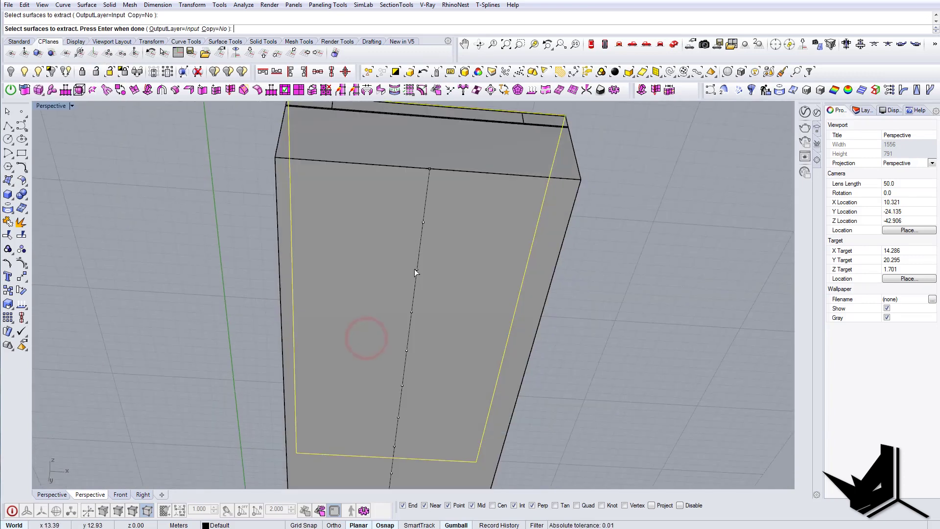
{"action": "key", "text": "Return"}
{"action": "right_click_drag", "start_coordinate": [409, 314], "coordinate": [426, 340]}
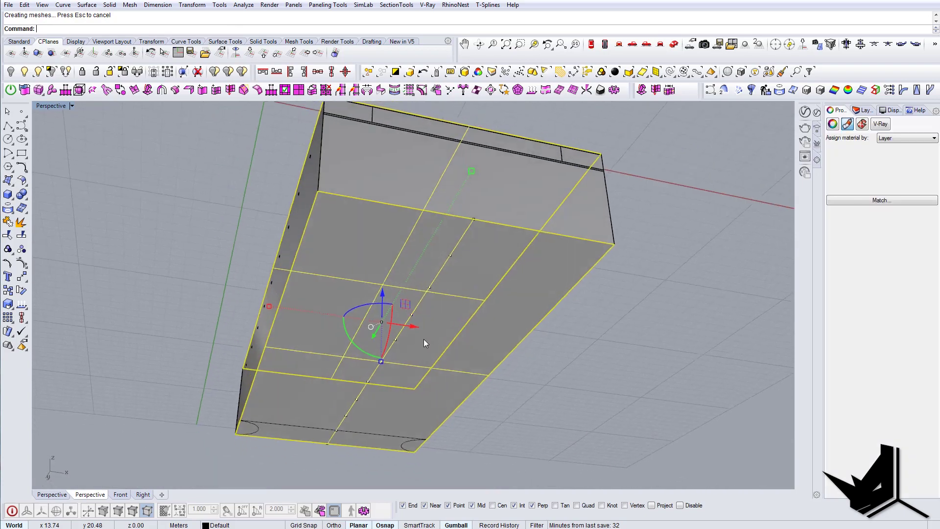
{"action": "key", "text": "Delete"}
- Try to offset the wall polysurface outward as a solid with a distance of 0.1 using OffsetSrf
{"action": "right_click_drag", "start_coordinate": [439, 296], "coordinate": [390, 298]}
{"action": "scroll", "coordinate": [422, 327], "scroll_direction": "up", "scroll_amount": 3}
{"action": "right_click_drag", "start_coordinate": [422, 328], "coordinate": [398, 369]}
{"action": "scroll", "coordinate": [412, 347], "scroll_direction": "down", "scroll_amount": 8}
{"action": "left_click", "coordinate": [398, 368]}
{"action": "right_click_drag", "start_coordinate": [410, 409], "coordinate": [430, 410]}
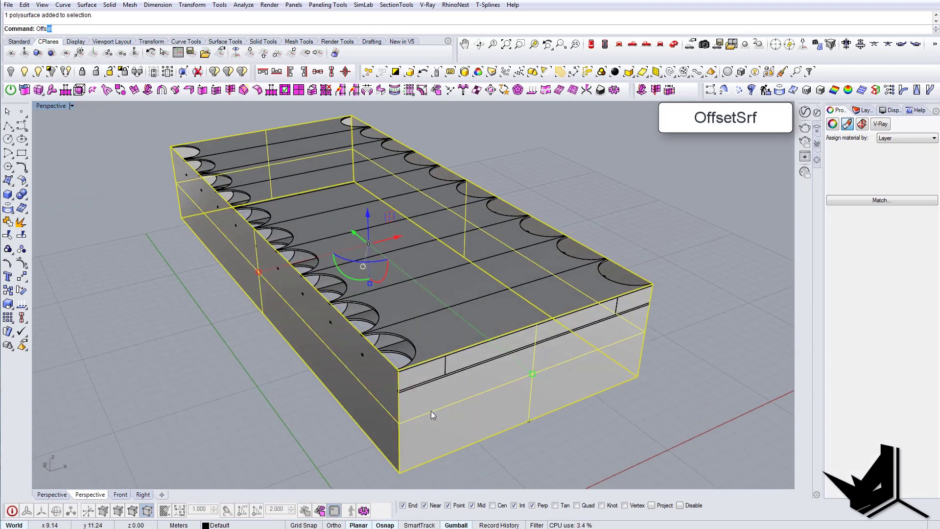
{"action": "key", "text": "Return"}
{"action": "key", "text": "Escape"}
{"action": "left_click", "coordinate": [454, 422]}
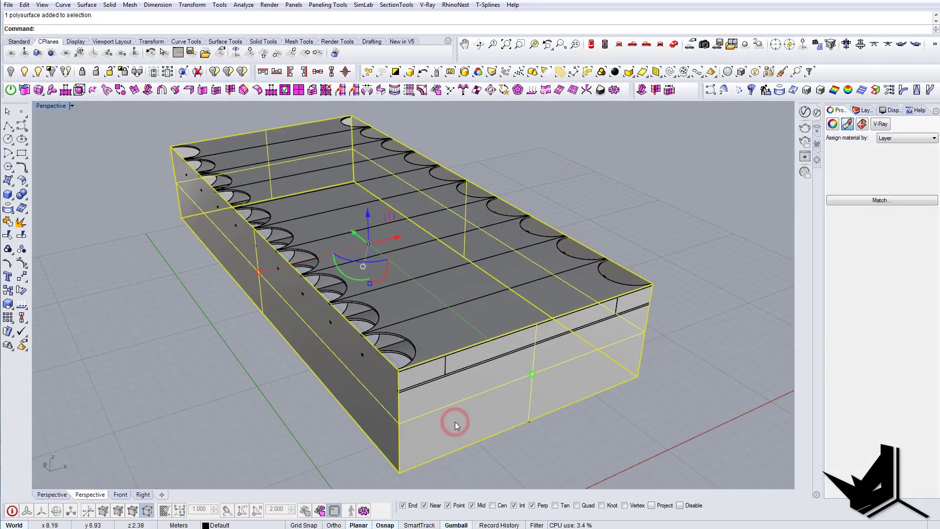
{"action": "type", "text": "etSrf"}
{"action": "key", "text": "Return"}
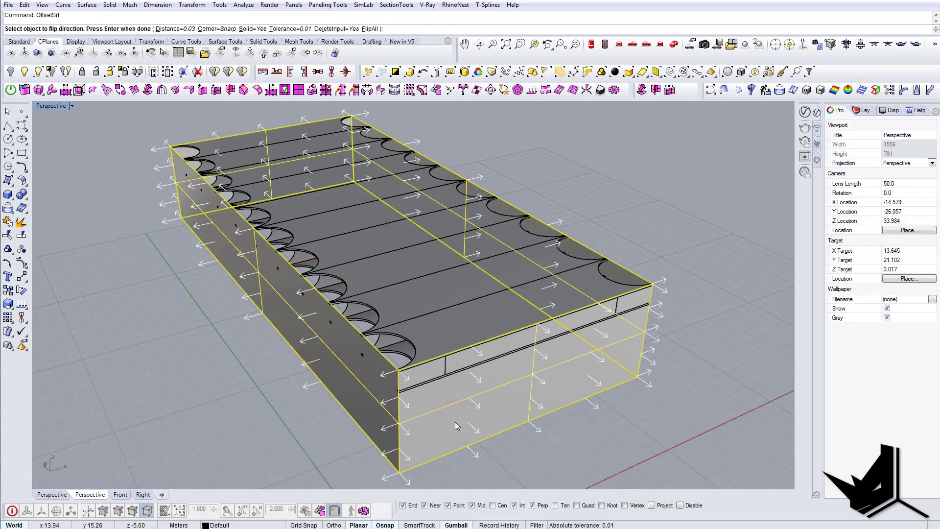
{"action": "type", "text": "d"}
{"action": "key", "text": "Return"}
{"action": "type", "text": "0.1"}
{"action": "key", "text": "Return"}
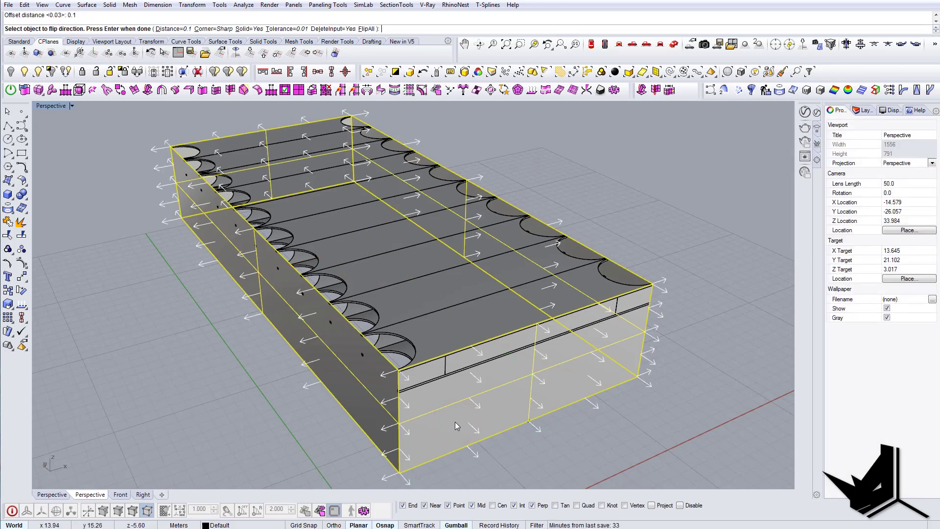
{"action": "key", "text": "Return"}
- Inspect the wall thickness beside the roof arches and undo the wall offset
{"action": "left_click", "coordinate": [344, 422]}
{"action": "right_click_drag", "start_coordinate": [404, 360], "coordinate": [333, 339]}
{"action": "scroll", "coordinate": [333, 340], "scroll_direction": "up", "scroll_amount": 8}
{"action": "right_click_drag", "start_coordinate": [337, 381], "coordinate": [354, 347]}
{"action": "key", "text": "ctrl+z"}
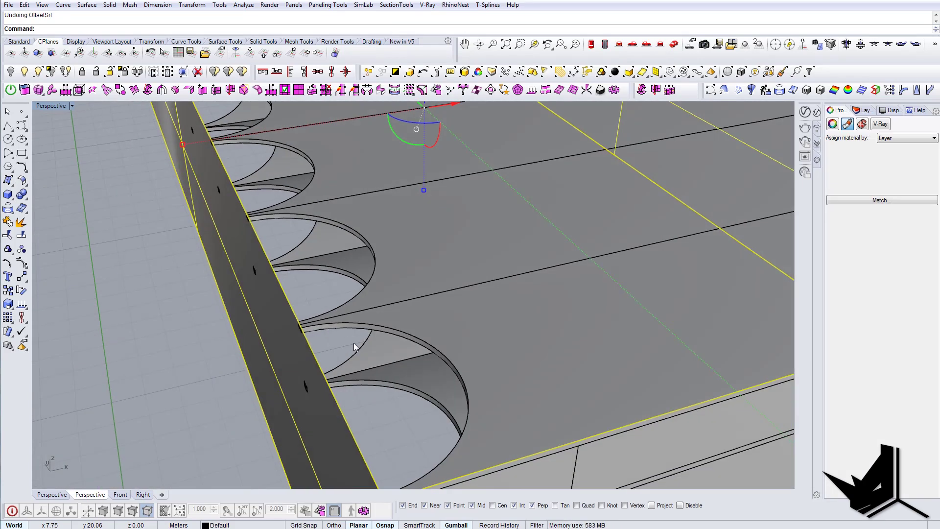
- Offset the wall polysurface outward as a solid with a distance of 0.5 m
{"action": "type", "text": "fsetSrf"}
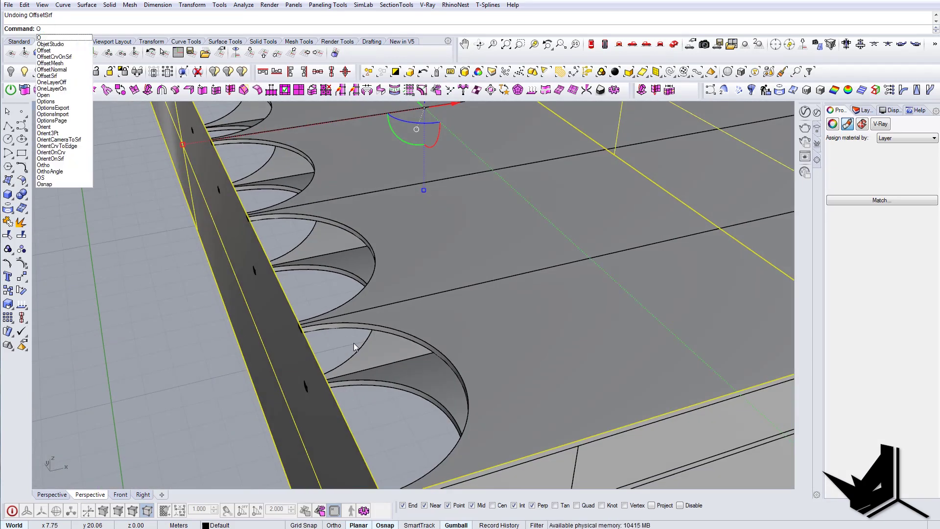
{"action": "key", "text": "Return"}
{"action": "key", "text": "Return"}
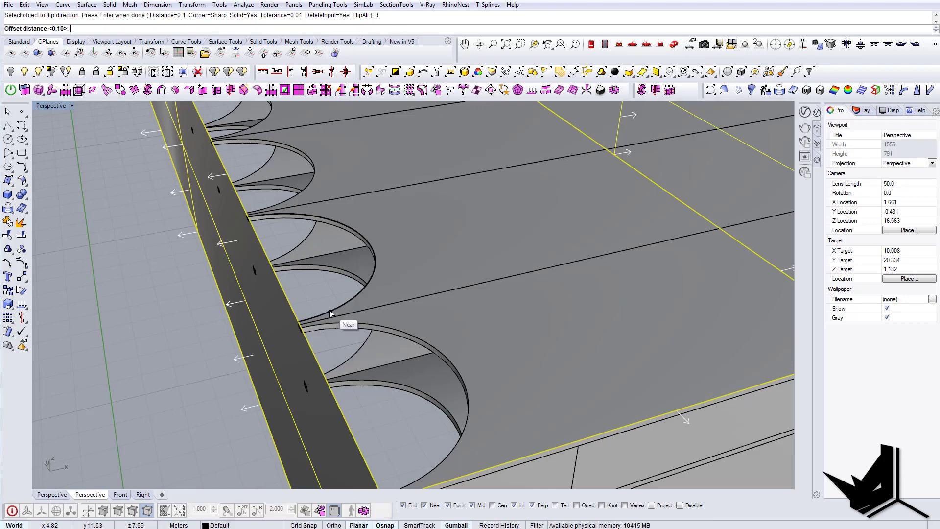
{"action": "key", "text": "Escape"}
- Examine the hall interior beneath the arched roof and compare it with the reference photo in Windows Photo Viewer
{"action": "scroll", "coordinate": [330, 310], "scroll_direction": "down", "scroll_amount": 6}
{"action": "right_click_drag", "start_coordinate": [365, 289], "coordinate": [336, 242]}
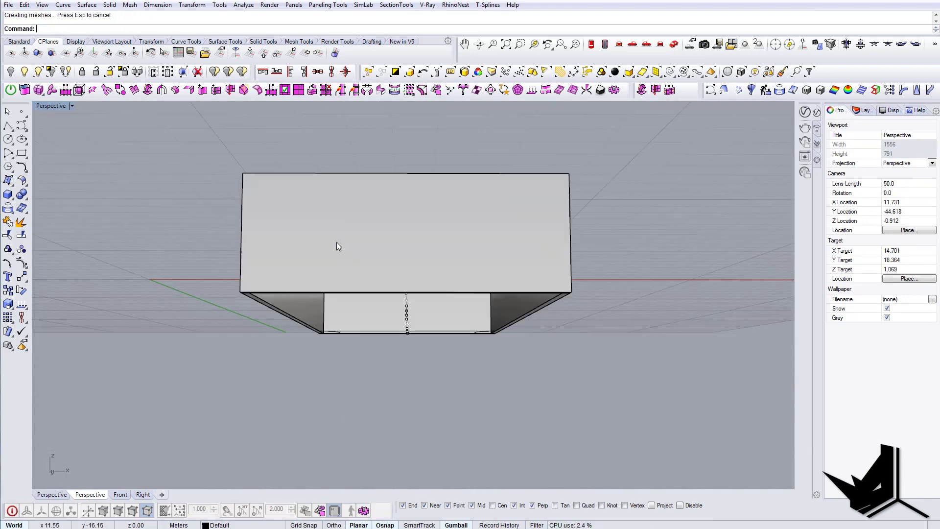
{"action": "scroll", "coordinate": [336, 244], "scroll_direction": "up", "scroll_amount": 6}
{"action": "right_click_drag", "start_coordinate": [309, 327], "coordinate": [474, 439]}
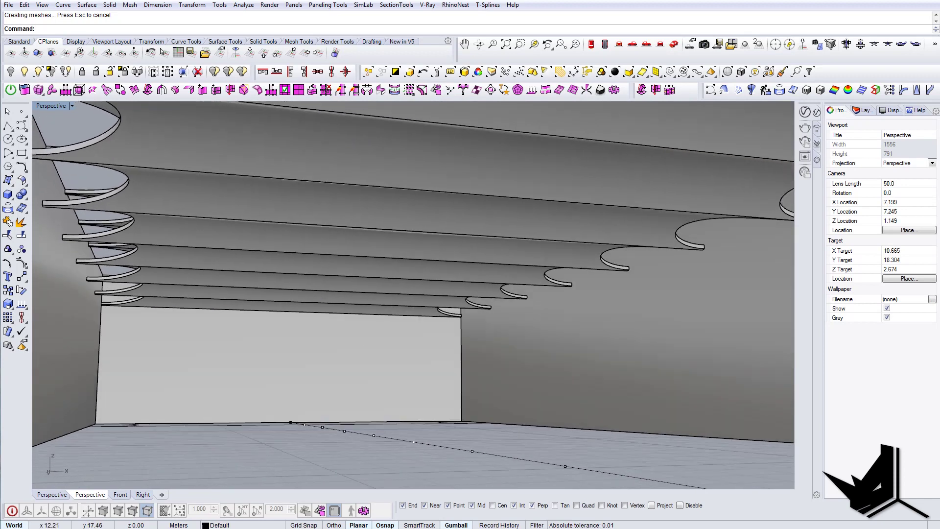
{"action": "key", "text": "alt+Tab"}
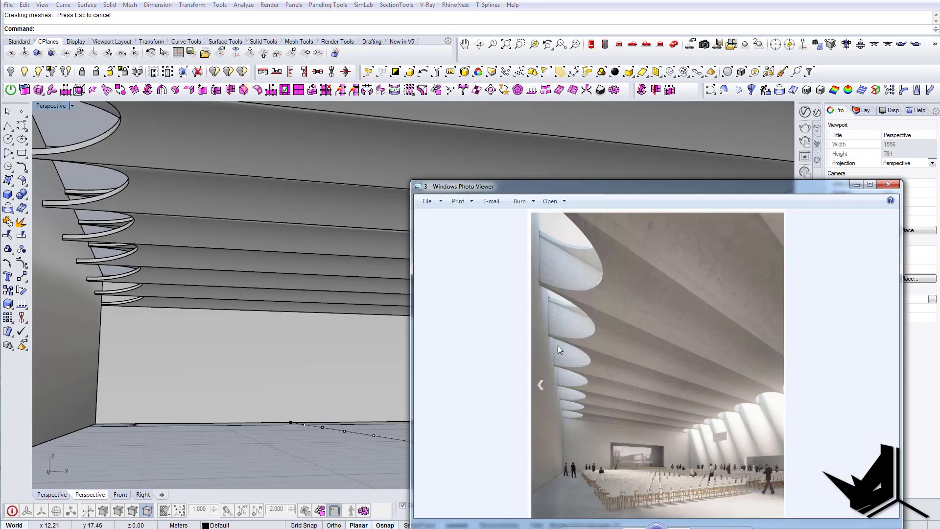
{"action": "left_click_drag", "start_coordinate": [622, 188], "coordinate": [618, 185]}
{"action": "mouse_move", "coordinate": [165, 198]}
{"action": "right_mouse_down"}
{"action": "mouse_move", "coordinate": [183, 212]}
{"action": "mouse_move", "coordinate": [168, 207]}
{"action": "right_mouse_up"}
- Select the repeated roof modules between the walls and hide them
{"action": "right_click_drag", "start_coordinate": [205, 251], "coordinate": [429, 347], "text": "shift"}
{"action": "left_click", "coordinate": [429, 354]}
{"action": "left_click_drag", "start_coordinate": [429, 353], "coordinate": [449, 154]}
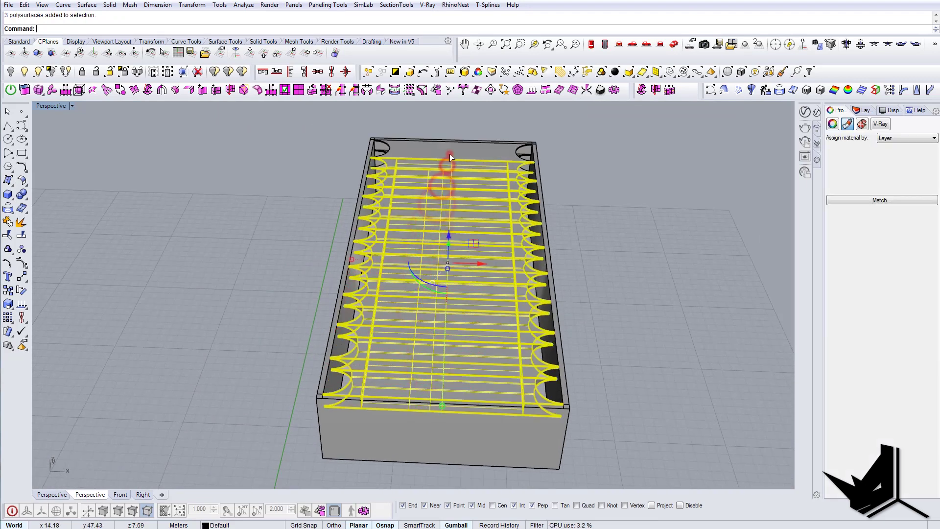
{"action": "left_click", "coordinate": [11, 72]}
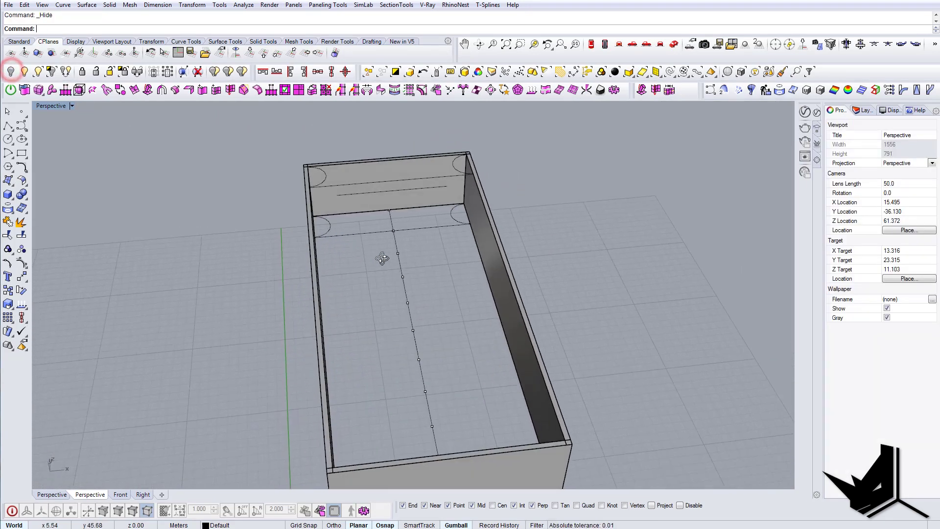
- Check the stage opening in the reference photo and draw a vertical rectangle about 3.4 m high at the foot of the far end wall
{"action": "key", "text": "alt+Tab"}
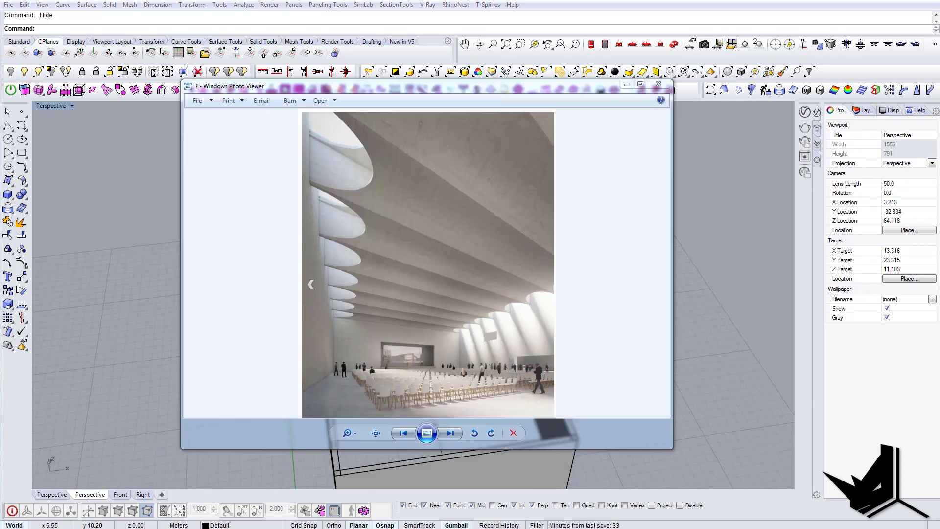
{"action": "scroll", "coordinate": [403, 348], "scroll_direction": "up", "scroll_amount": 4}
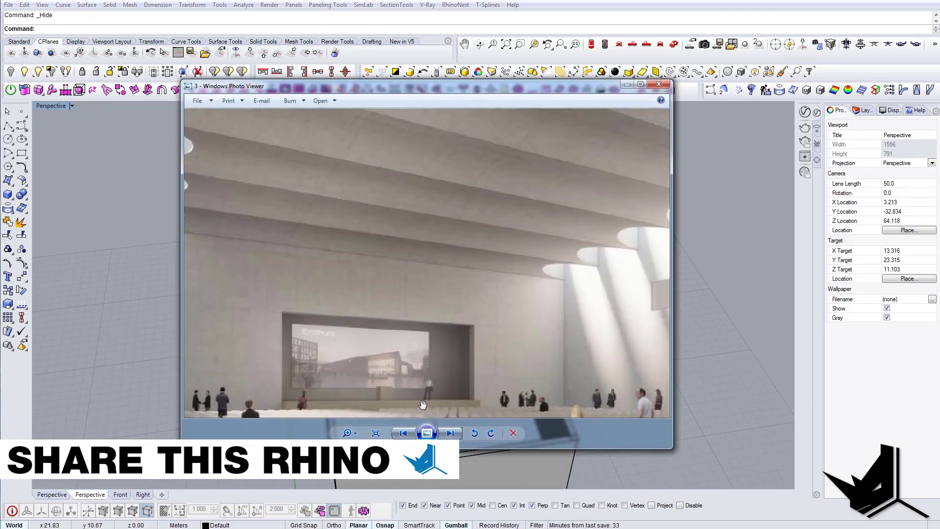
{"action": "left_click", "coordinate": [627, 87]}
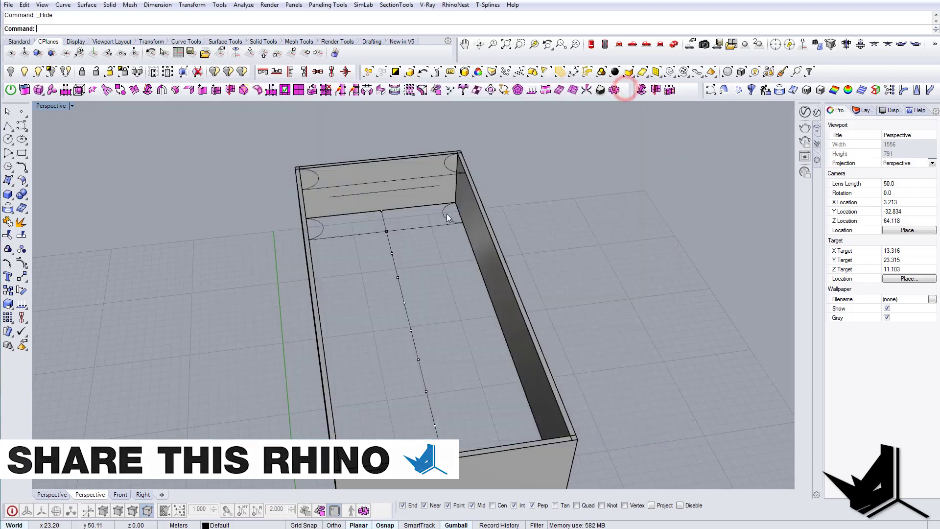
{"action": "right_click_drag", "start_coordinate": [447, 213], "coordinate": [433, 297]}
{"action": "scroll", "coordinate": [433, 297], "scroll_direction": "up", "scroll_amount": 4}
{"action": "right_click_drag", "start_coordinate": [500, 320], "coordinate": [410, 290]}
{"action": "type", "text": "Rectangle"}
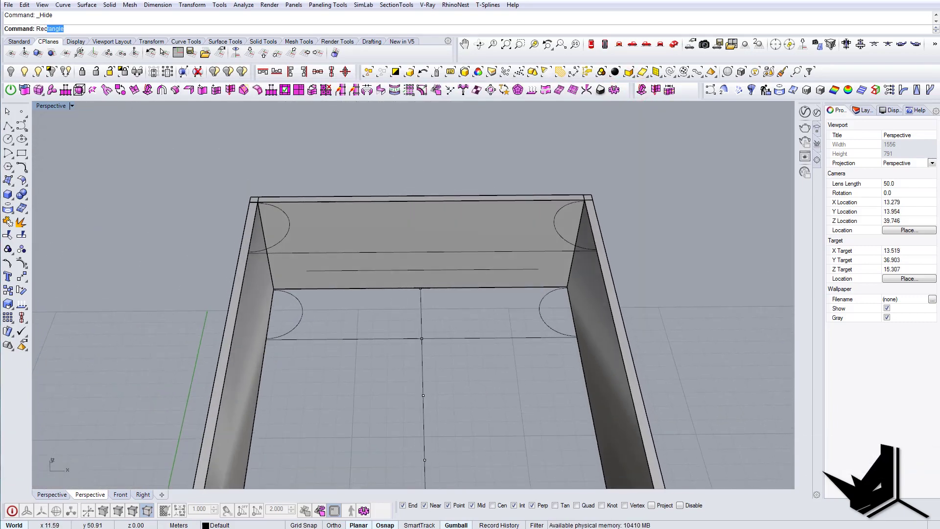
{"action": "key", "text": "Return"}
{"action": "left_click", "coordinate": [362, 288]}
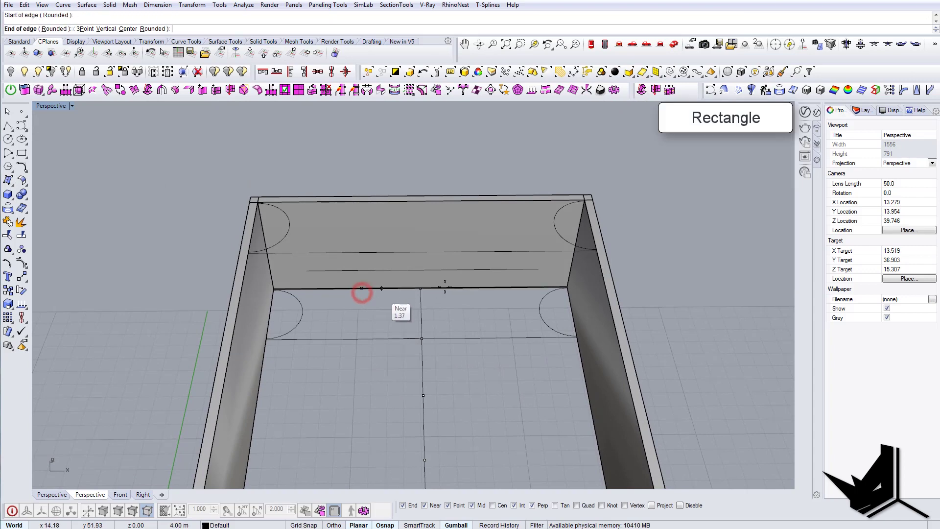
{"action": "left_click", "coordinate": [474, 287]}
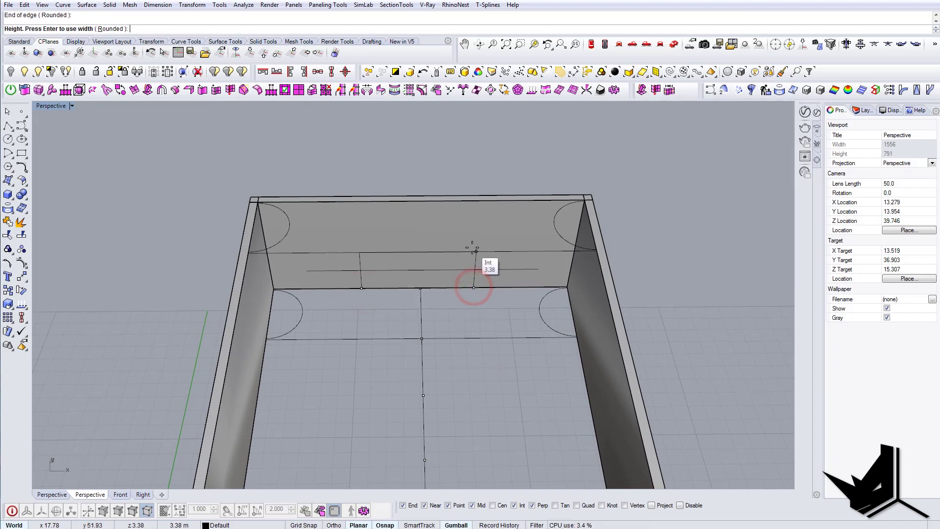
{"action": "left_click", "coordinate": [472, 248]}
- Move the vertical rectangle so its bottom edge midpoint sits on the end point of the plan's center line
{"action": "right_click_drag", "start_coordinate": [472, 248], "coordinate": [470, 323]}
{"action": "left_click", "coordinate": [505, 411]}
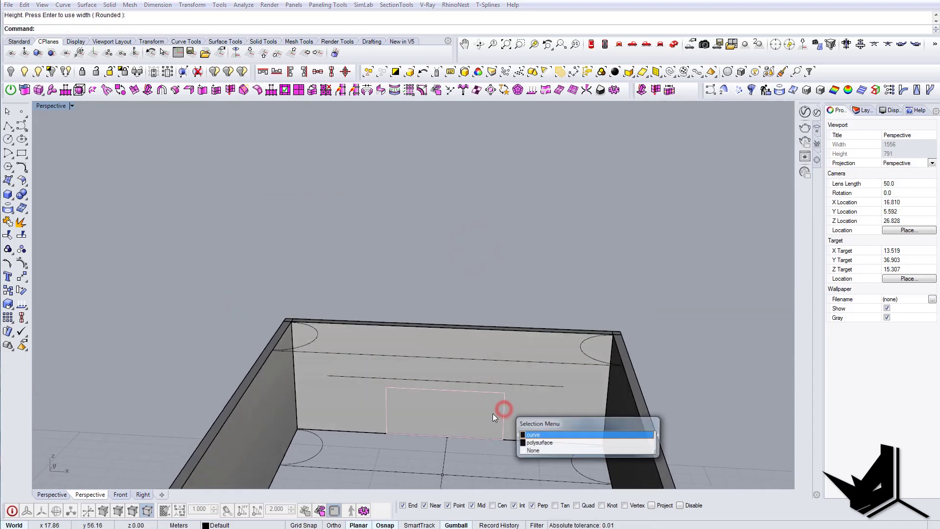
{"action": "left_click", "coordinate": [532, 435]}
{"action": "right_click_drag", "start_coordinate": [451, 401], "coordinate": [453, 397]}
{"action": "type", "text": "m"}
{"action": "key", "text": "Return"}
{"action": "scroll", "coordinate": [408, 408], "scroll_direction": "up", "scroll_amount": 4}
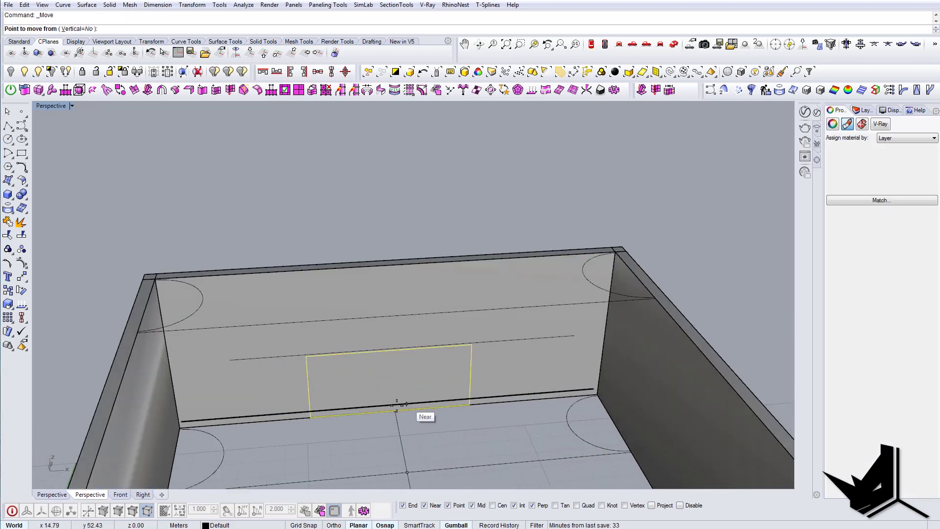
{"action": "left_click", "coordinate": [385, 412]}
{"action": "left_click", "coordinate": [386, 411]}
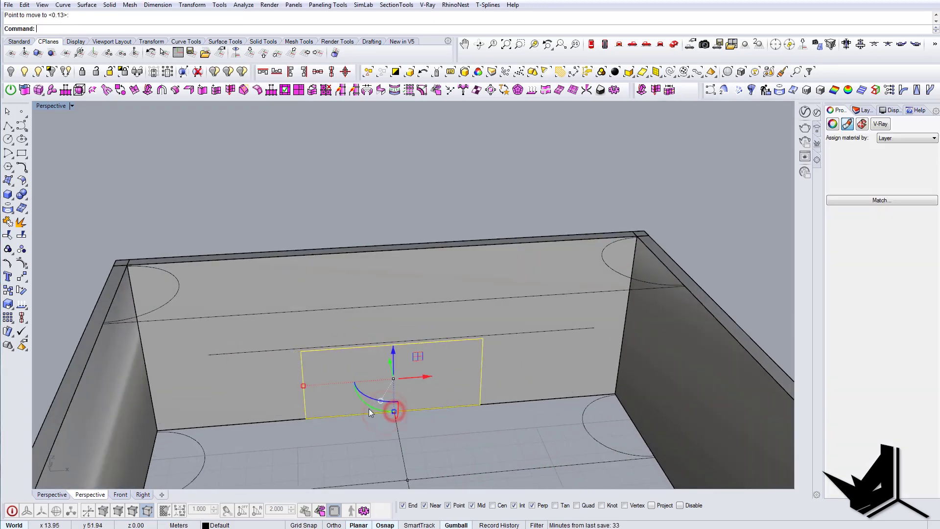
- Thicken the end wall behind the rectangle by moving its outer face outward with MoveFace
{"action": "right_click_drag", "start_coordinate": [391, 411], "coordinate": [390, 332]}
{"action": "scroll", "coordinate": [390, 332], "scroll_direction": "up", "scroll_amount": 3}
{"action": "right_click_drag", "start_coordinate": [333, 323], "coordinate": [412, 299]}
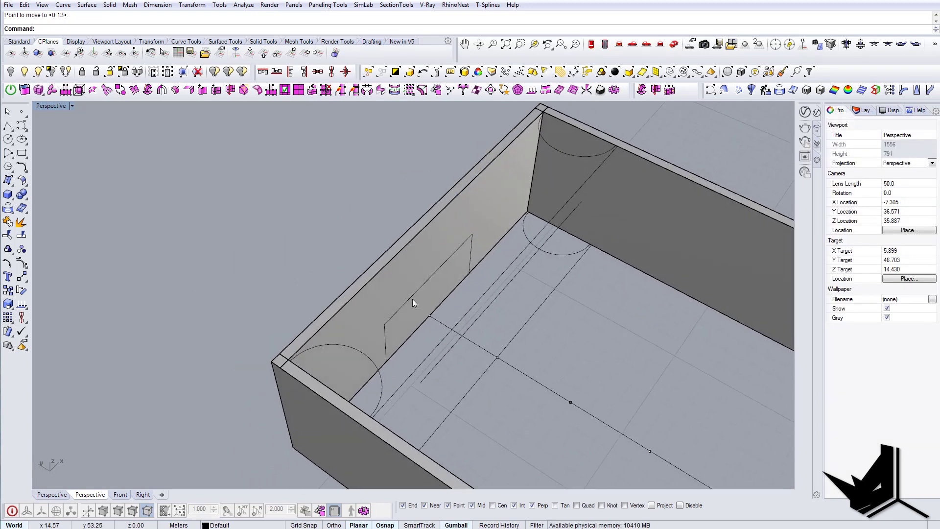
{"action": "left_click", "coordinate": [409, 298]}
{"action": "key", "text": "Escape"}
{"action": "scroll", "coordinate": [291, 318], "scroll_direction": "down", "scroll_amount": 4}
{"action": "right_click_drag", "start_coordinate": [289, 319], "coordinate": [421, 252]}
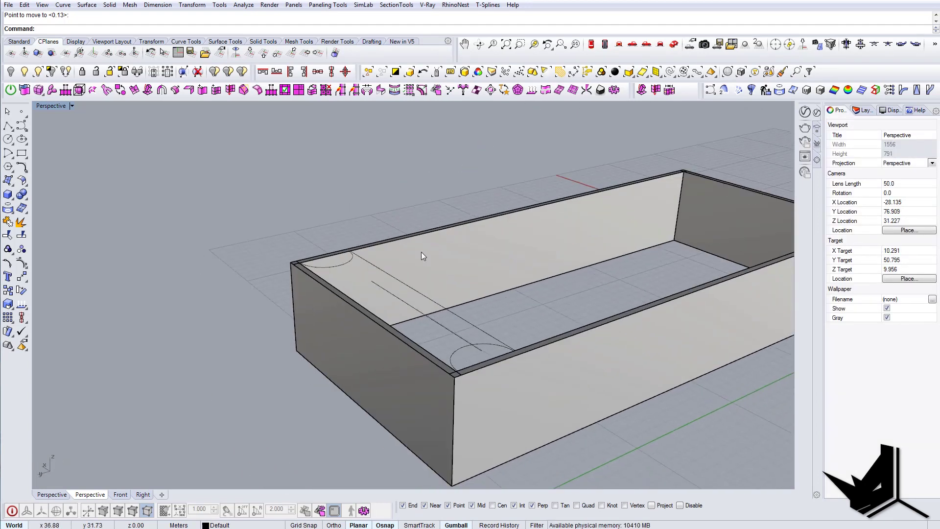
{"action": "key", "text": "Return"}
{"action": "left_click", "coordinate": [416, 395]}
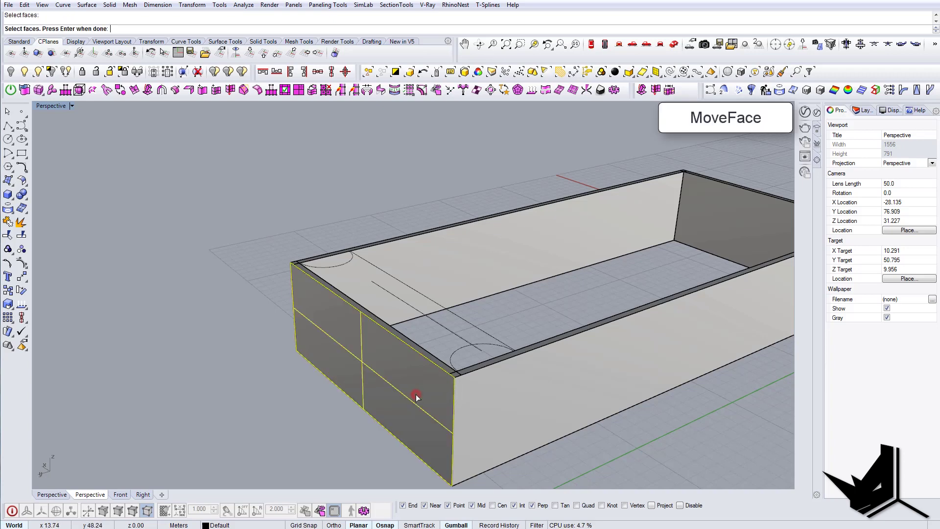
{"action": "right_click_drag", "start_coordinate": [416, 395], "coordinate": [380, 330], "text": "shift"}
{"action": "key", "text": "Return"}
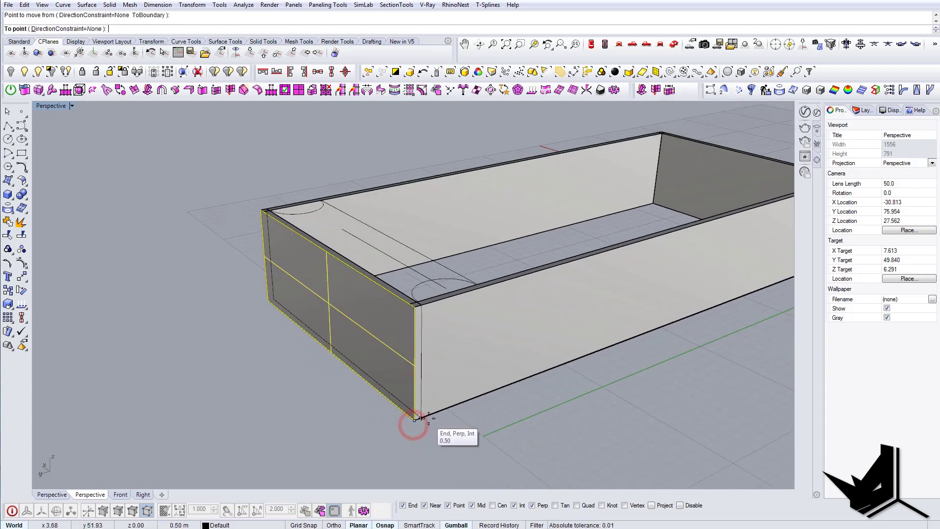
{"action": "left_click", "coordinate": [414, 419]}
{"action": "left_click", "coordinate": [370, 436]}
- Scale the rectangle in one direction from its top corner to about 2.5 m height, raising its bottom edge off the floor
{"action": "right_click_drag", "start_coordinate": [366, 439], "coordinate": [309, 386]}
{"action": "scroll", "coordinate": [357, 362], "scroll_direction": "up", "scroll_amount": 7}
{"action": "right_click_drag", "start_coordinate": [368, 352], "coordinate": [372, 391]}
{"action": "left_click", "coordinate": [380, 340]}
{"action": "key", "text": "Escape"}
{"action": "left_click", "coordinate": [383, 339]}
{"action": "left_click", "coordinate": [409, 364]}
{"action": "type", "text": "SC"}
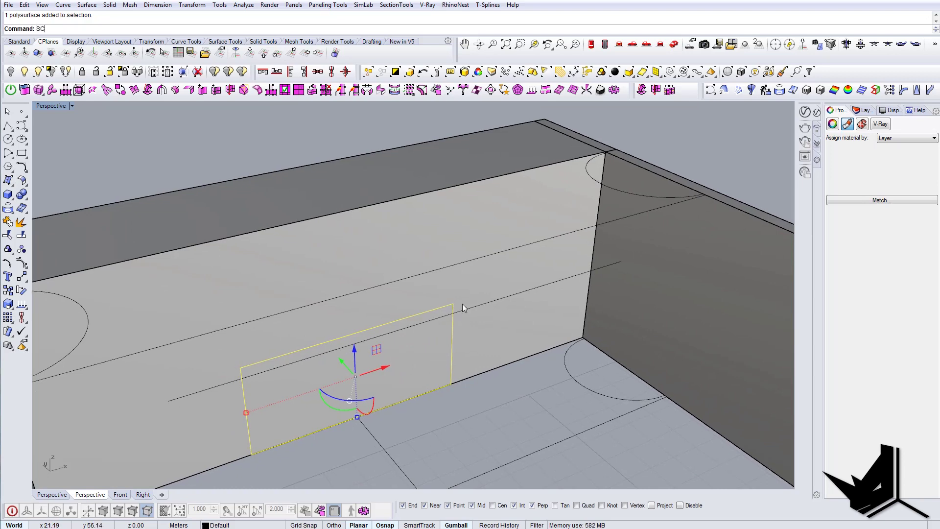
{"action": "key", "text": "Return"}
{"action": "left_click", "coordinate": [453, 302]}
{"action": "left_click", "coordinate": [451, 377]}
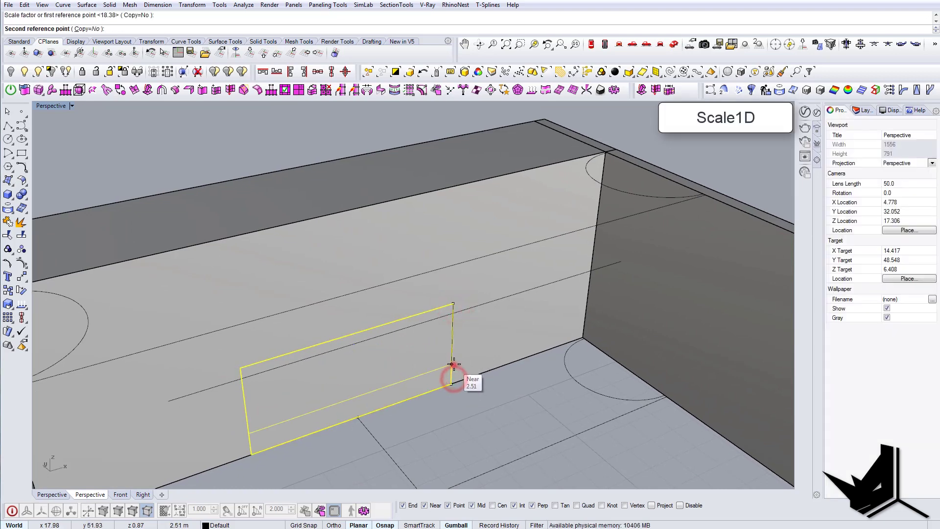
{"action": "left_click", "coordinate": [453, 364]}
- Extrude the stage rectangle through the inner face of the end wall and cap the extrusion into a closed box
{"action": "right_click_drag", "start_coordinate": [454, 365], "coordinate": [439, 282]}
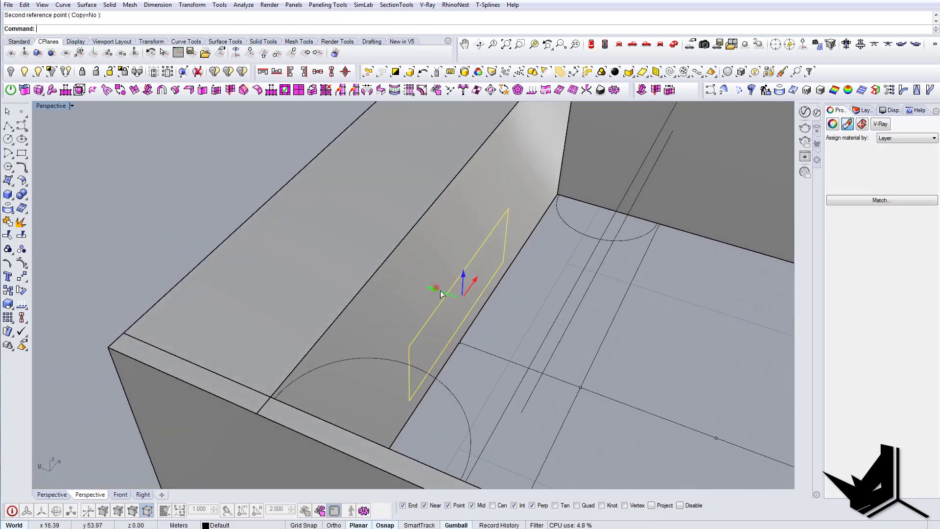
{"action": "left_click_drag", "start_coordinate": [440, 290], "coordinate": [387, 288]}
{"action": "right_click_drag", "start_coordinate": [389, 288], "coordinate": [437, 333]}
{"action": "left_click", "coordinate": [436, 332]}
{"action": "type", "text": "Ca"}
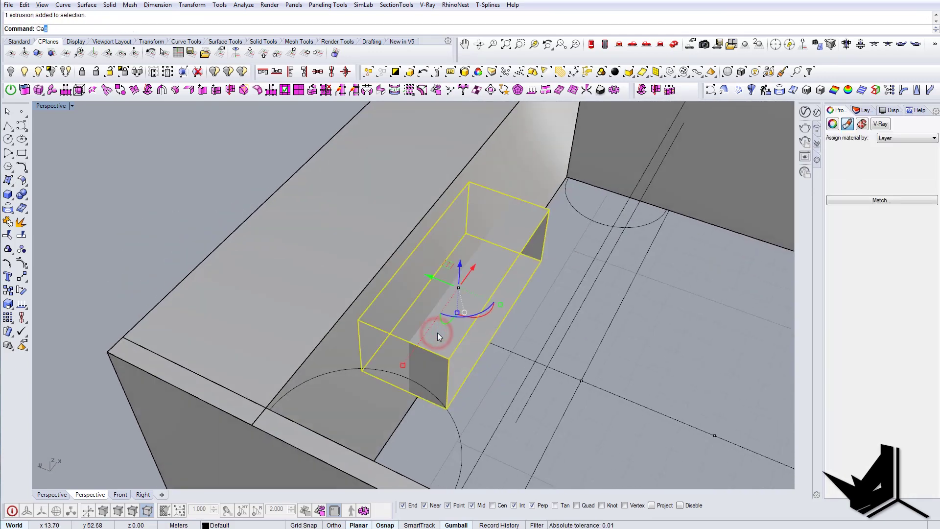
{"action": "key", "text": "Return"}
- Subtract the box from the end wall with BooleanDifference to cut the recessed stage opening
{"action": "type", "text": "BooleanDifference"}
{"action": "key", "text": "Return"}
{"action": "left_click", "coordinate": [435, 283]}
{"action": "key", "text": "Return"}
{"action": "left_click", "coordinate": [476, 313]}
{"action": "key", "text": "Return"}
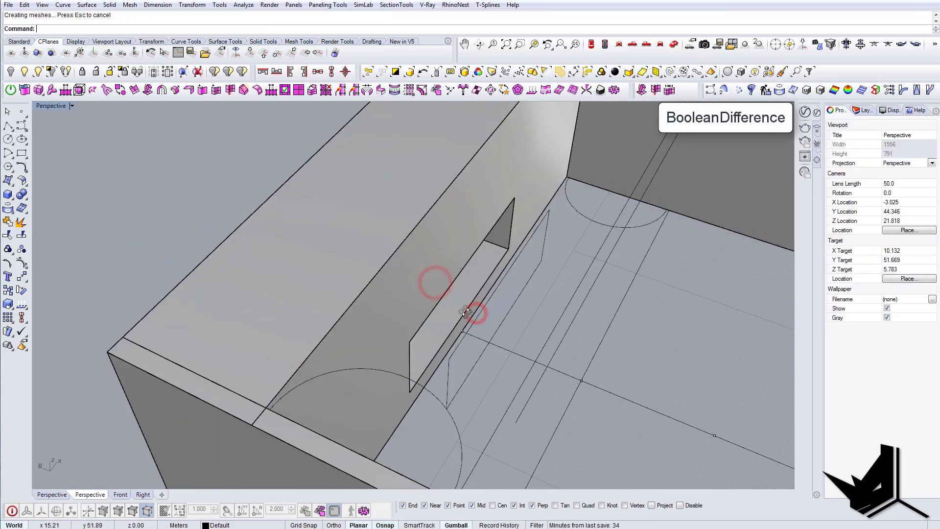
- Raise the top face of the stage recess with MoveFace, starting from its front corner, to make the opening taller
{"action": "right_click_drag", "start_coordinate": [465, 311], "coordinate": [393, 278]}
{"action": "mouse_move", "coordinate": [452, 333]}
{"action": "right_mouse_down"}
{"action": "mouse_move", "coordinate": [452, 302]}
{"action": "mouse_move", "coordinate": [442, 348]}
{"action": "right_mouse_up"}
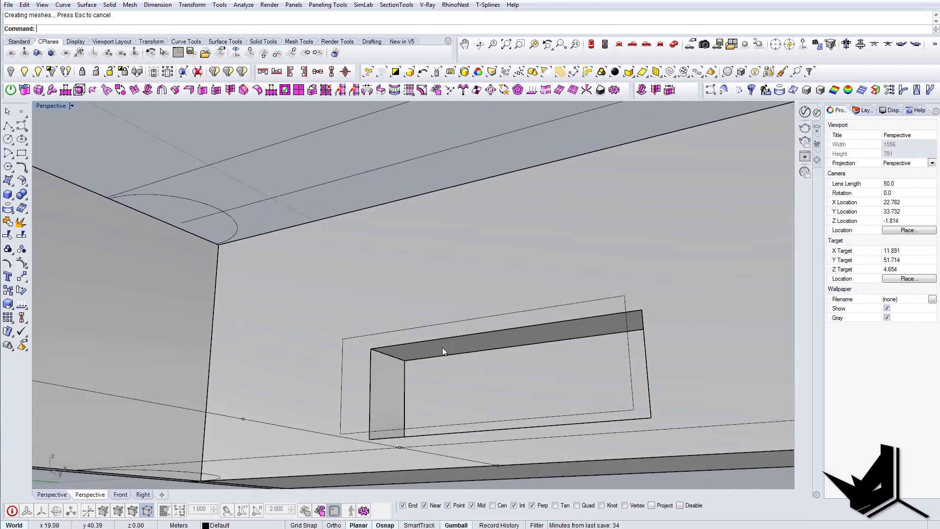
{"action": "type", "text": "MoveF"}
{"action": "key", "text": "Return"}
{"action": "left_click", "coordinate": [442, 347]}
{"action": "key", "text": "Return"}
{"action": "scroll", "coordinate": [374, 350], "scroll_direction": "up", "scroll_amount": 3}
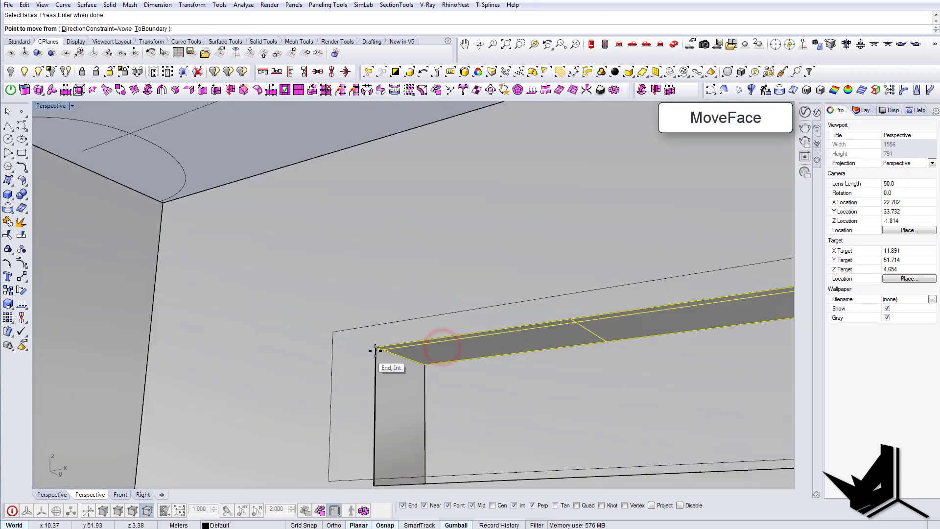
{"action": "left_click", "coordinate": [375, 351]}
{"action": "left_click", "coordinate": [374, 289]}
{"action": "scroll", "coordinate": [381, 251], "scroll_direction": "down", "scroll_amount": 7}
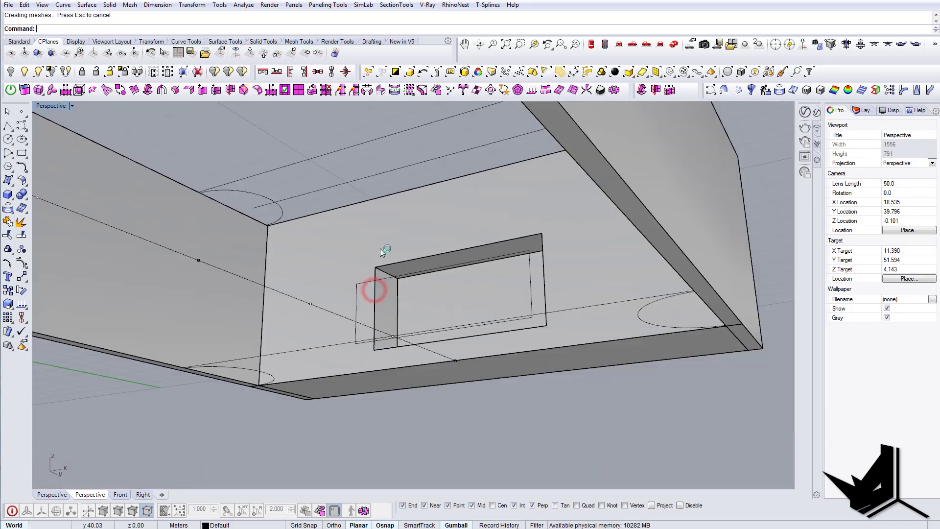
{"action": "right_click_drag", "start_coordinate": [382, 250], "coordinate": [362, 313]}
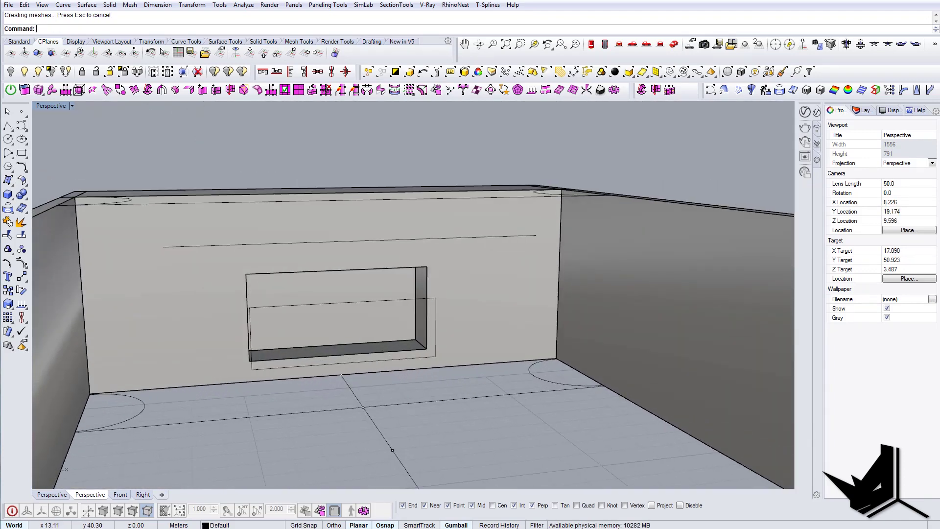
- Compare the proportions of the stage recess with the stage opening in the reference photo
{"action": "left_click", "coordinate": [530, 528]}
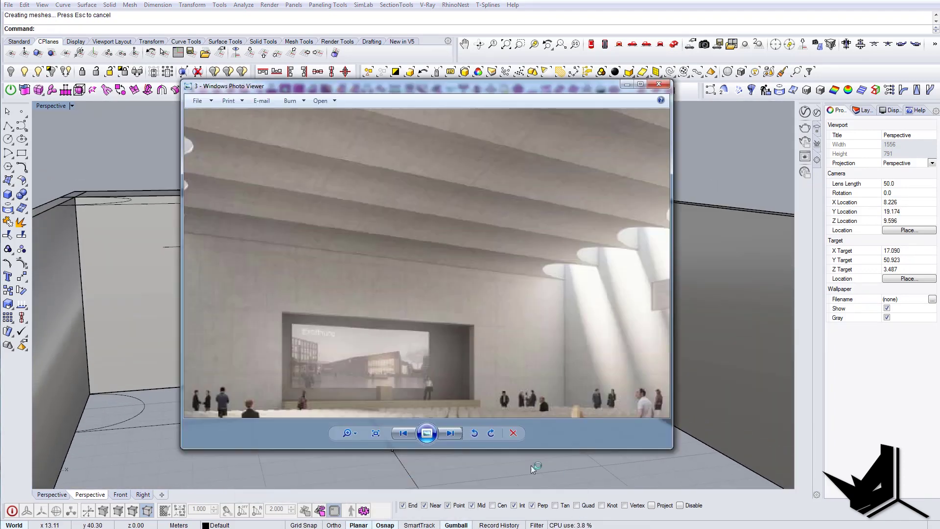
{"action": "left_click", "coordinate": [629, 84]}
{"action": "right_click_drag", "start_coordinate": [438, 306], "coordinate": [369, 298]}
{"action": "scroll", "coordinate": [309, 285], "scroll_direction": "up", "scroll_amount": 6}
{"action": "mouse_move", "coordinate": [309, 285]}
{"action": "right_mouse_down"}
{"action": "mouse_move", "coordinate": [323, 288]}
{"action": "mouse_move", "coordinate": [320, 297]}
{"action": "right_mouse_up"}
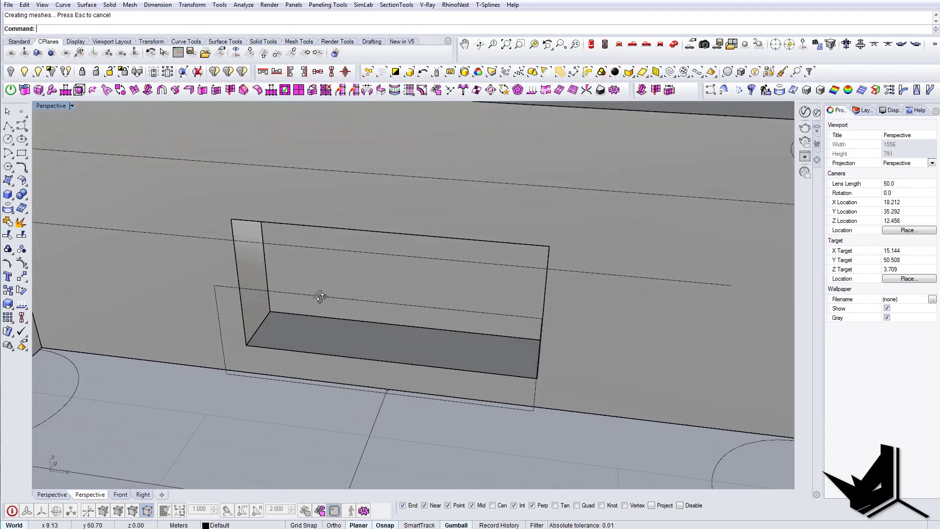
- Draw a rectangle at floor level between opposite outer bottom corners of the perimeter walls
{"action": "scroll", "coordinate": [365, 287], "scroll_direction": "down", "scroll_amount": 10}
{"action": "right_click_drag", "start_coordinate": [410, 341], "coordinate": [293, 306]}
{"action": "scroll", "coordinate": [138, 421], "scroll_direction": "up", "scroll_amount": 6}
{"action": "type", "text": "Rectangle"}
{"action": "key", "text": "Return"}
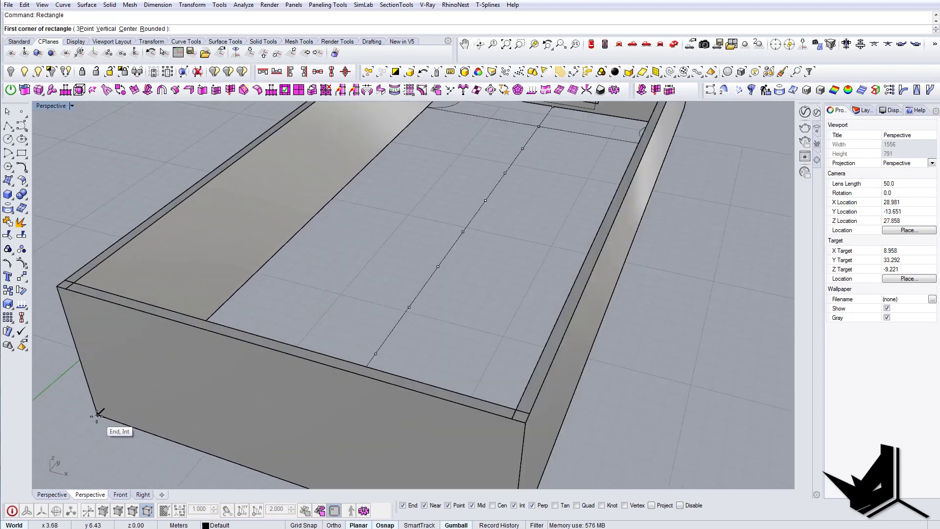
{"action": "left_click", "coordinate": [97, 415]}
{"action": "scroll", "coordinate": [97, 415], "scroll_direction": "down", "scroll_amount": 6}
{"action": "scroll", "coordinate": [431, 257], "scroll_direction": "up", "scroll_amount": 5}
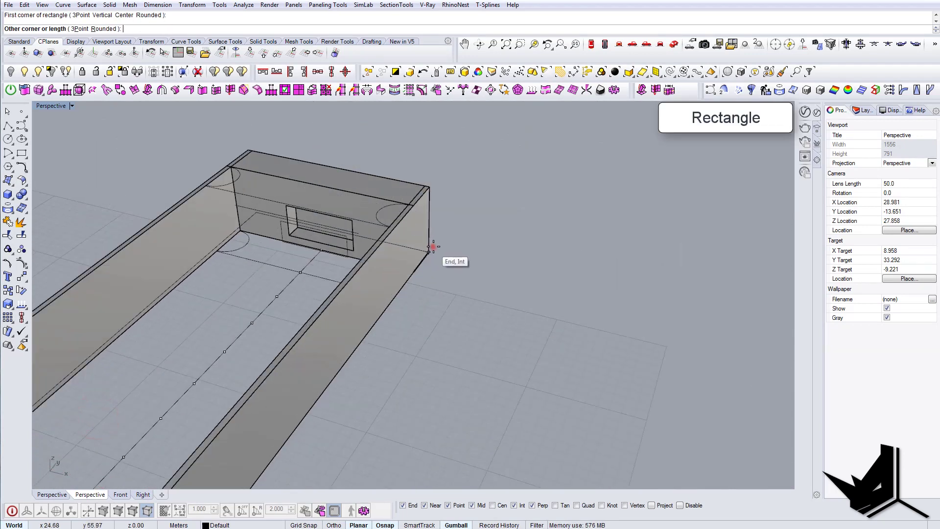
{"action": "left_click", "coordinate": [433, 247]}
- Fill the rectangle around the building's base with a planar floor surface using PlanarSrf
{"action": "left_click", "coordinate": [359, 348]}
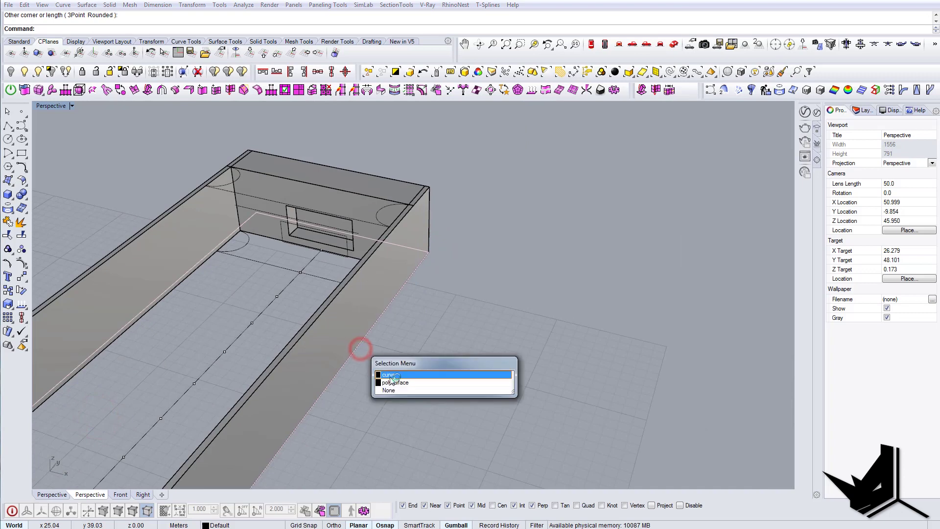
{"action": "left_click", "coordinate": [388, 376]}
{"action": "type", "text": "ps"}
{"action": "key", "text": "Return"}
{"action": "left_click", "coordinate": [412, 371]}
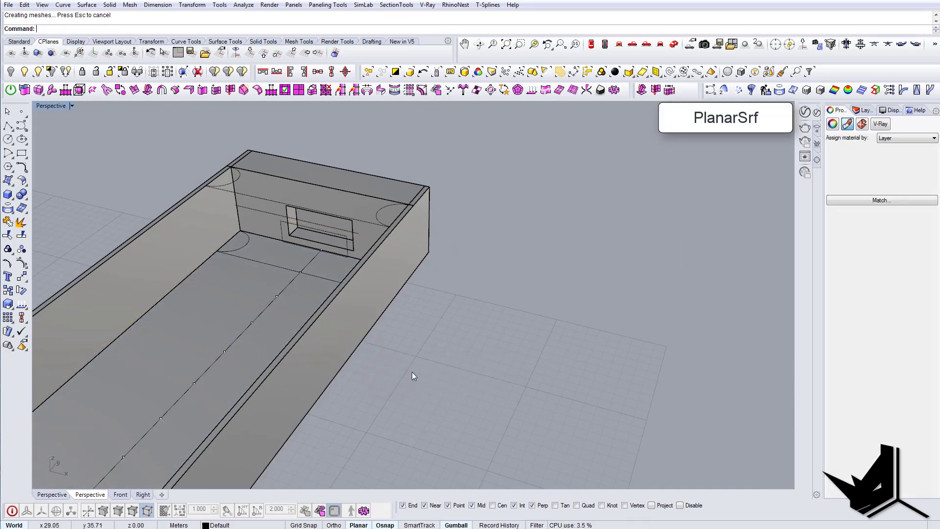
- Extrude the floor surface downward into a thin slab beneath the perimeter walls
{"action": "right_click_drag", "start_coordinate": [412, 372], "coordinate": [489, 364]}
{"action": "left_click", "coordinate": [343, 310]}
{"action": "right_click_drag", "start_coordinate": [344, 362], "coordinate": [345, 336]}
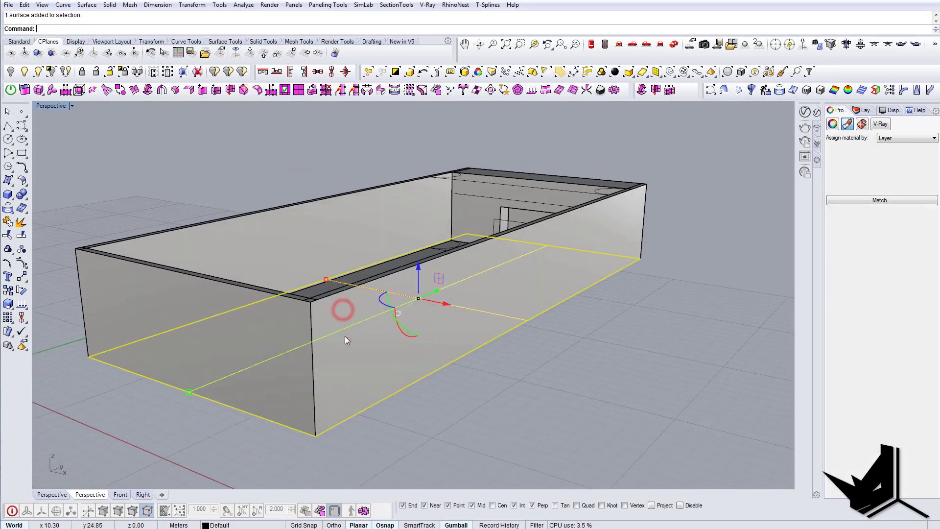
{"action": "type", "text": "es"}
{"action": "key", "text": "Return"}
{"action": "key", "text": "Escape"}
{"action": "left_click", "coordinate": [392, 271]}
{"action": "right_click_drag", "start_coordinate": [397, 267], "coordinate": [442, 245]}
{"action": "left_click_drag", "start_coordinate": [443, 239], "coordinate": [445, 245], "text": "alt"}
{"action": "key", "text": "Escape"}
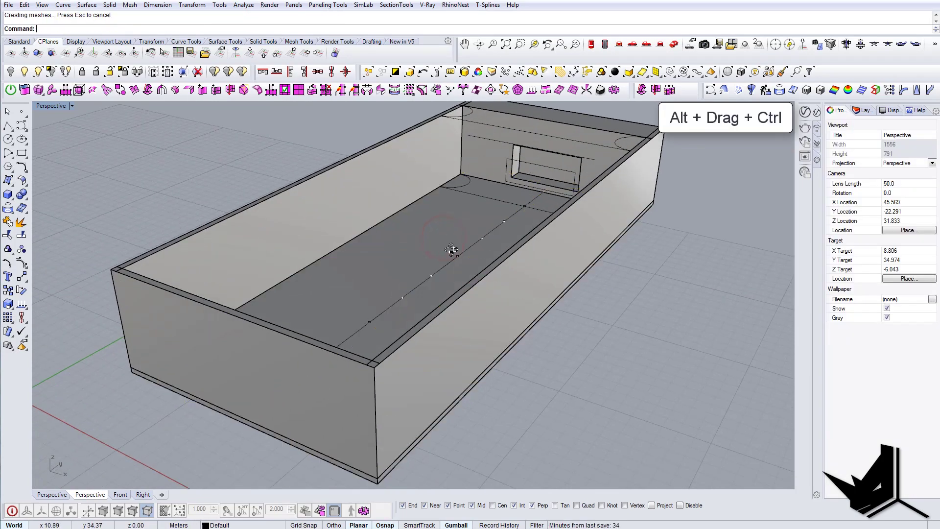
{"action": "right_click_drag", "start_coordinate": [446, 247], "coordinate": [416, 346]}
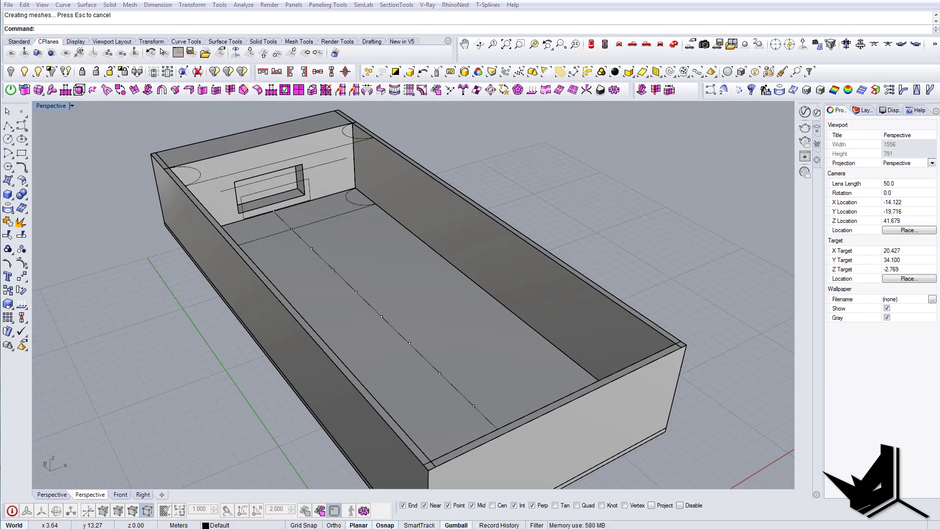
- Examine the seating rows and hall interior in the reference photo
{"action": "left_click", "coordinate": [398, 528]}
{"action": "left_click_drag", "start_coordinate": [468, 303], "coordinate": [444, 237]}
{"action": "scroll", "coordinate": [445, 237], "scroll_direction": "down", "scroll_amount": 4}
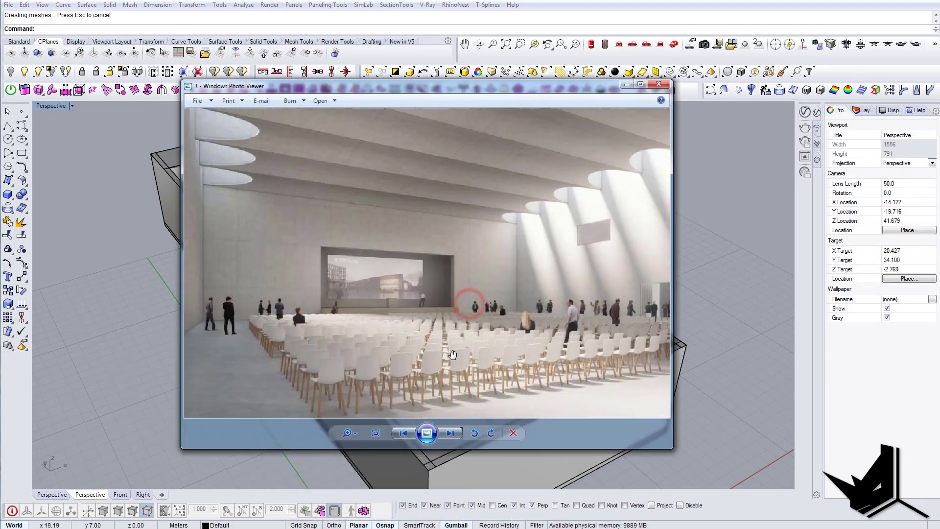
{"action": "scroll", "coordinate": [452, 355], "scroll_direction": "down", "scroll_amount": 2}
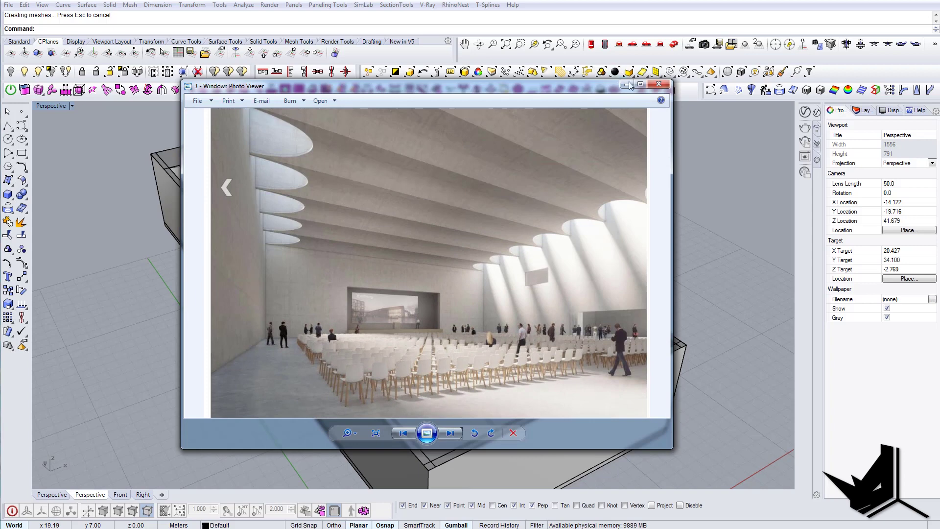
{"action": "left_click", "coordinate": [625, 84]}
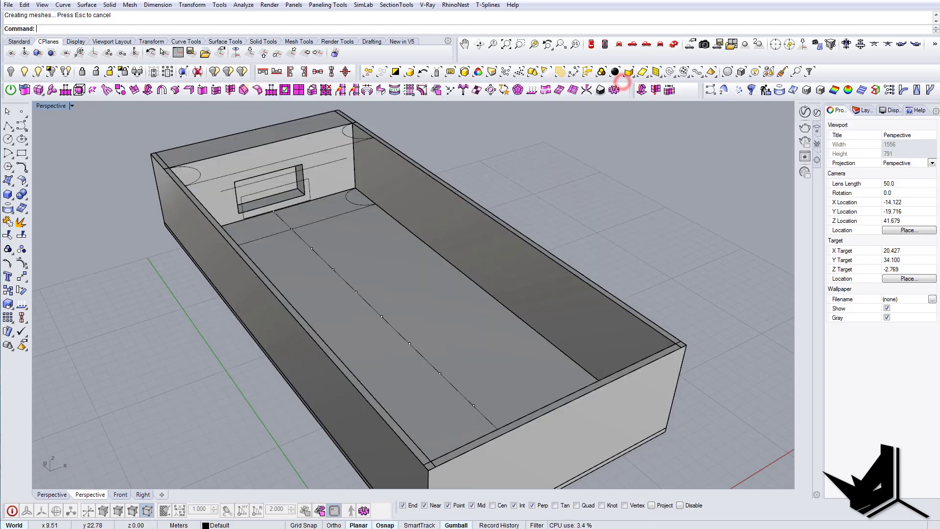
- Switch to 3ds Max and select the eiffel chair group
{"action": "left_click", "coordinate": [230, 527]}
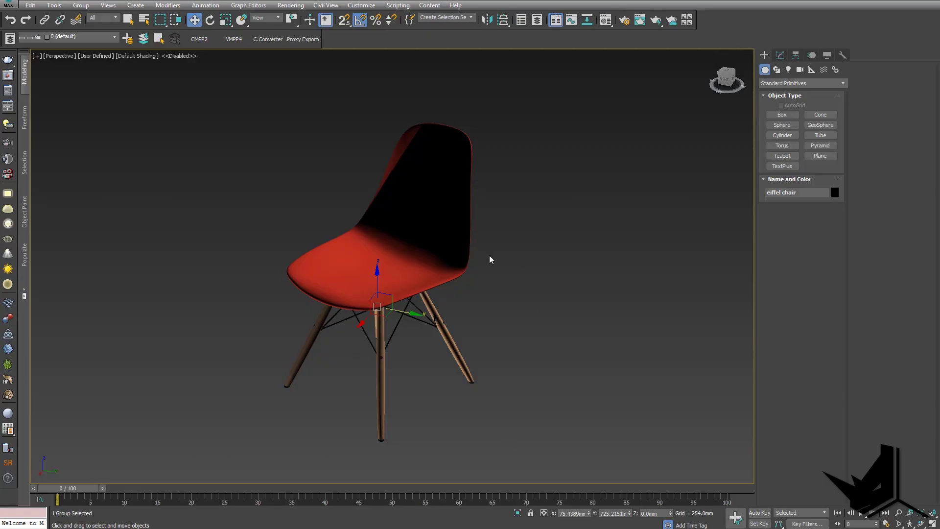
{"action": "left_click", "coordinate": [579, 277]}
{"action": "left_click", "coordinate": [373, 285]}
{"action": "middle_click_drag", "start_coordinate": [364, 287], "coordinate": [427, 265]}
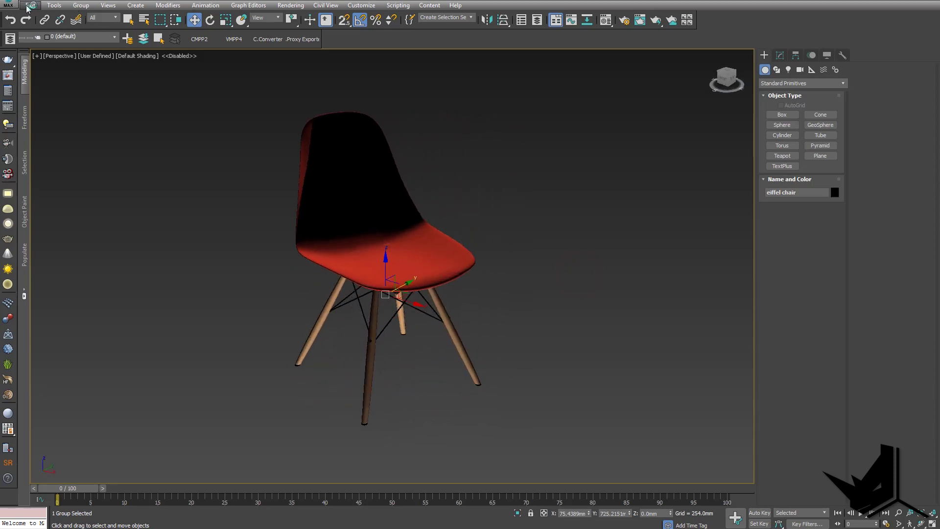
- Start exporting the chair scene, with gw::OBJ-Exporter (*.OBJ) as the file type and a folder on the desktop as destination
{"action": "left_click", "coordinate": [11, 6]}
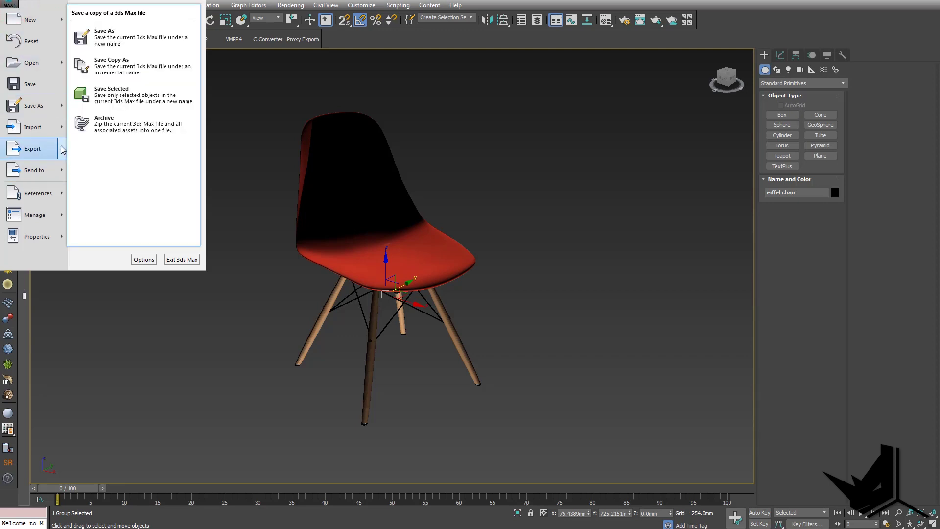
{"action": "mouse_move", "coordinate": [64, 149]}
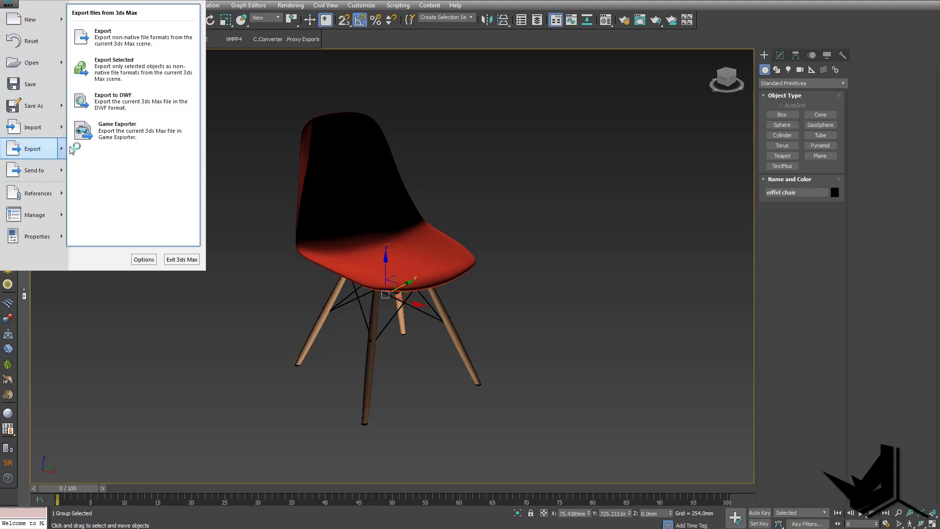
{"action": "left_click", "coordinate": [142, 43]}
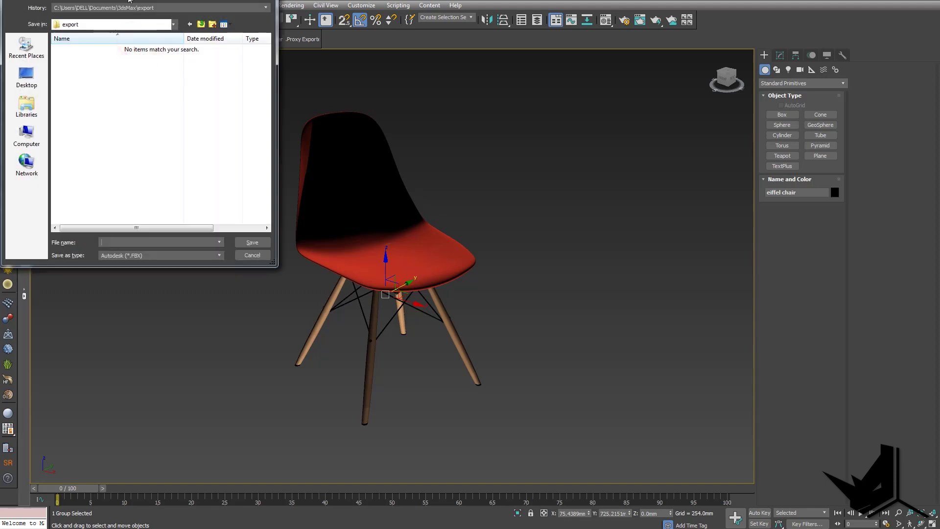
{"action": "left_click_drag", "start_coordinate": [129, 0], "coordinate": [296, 77]}
{"action": "left_click", "coordinate": [371, 337]}
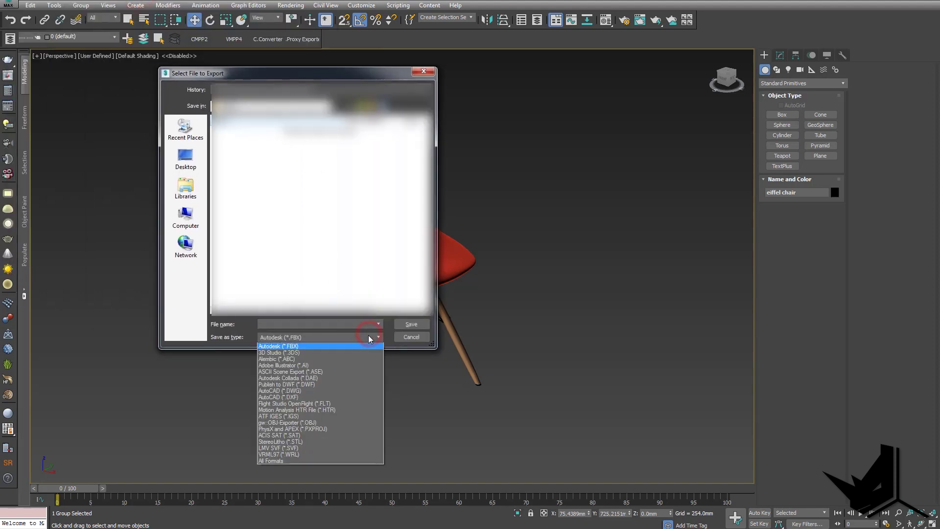
{"action": "left_click", "coordinate": [321, 422]}
{"action": "left_click", "coordinate": [196, 149]}
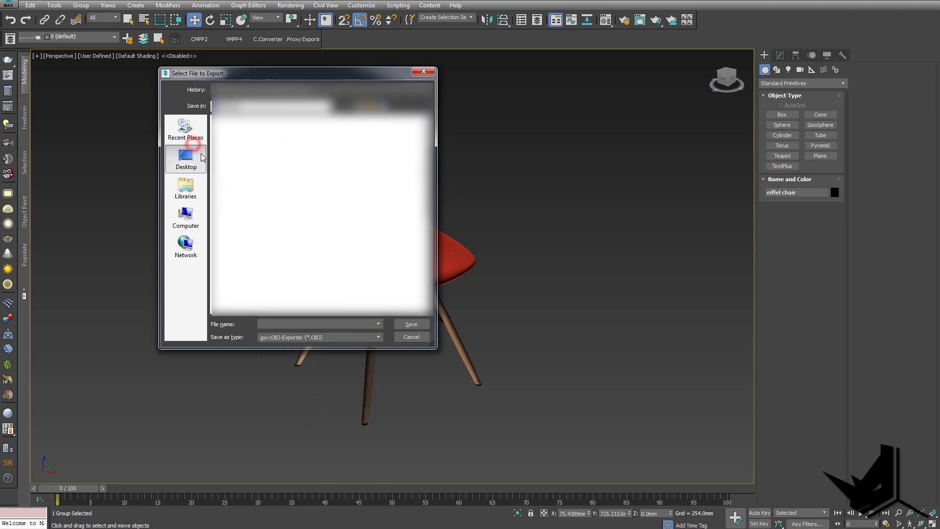
{"action": "double_click", "coordinate": [263, 154]}
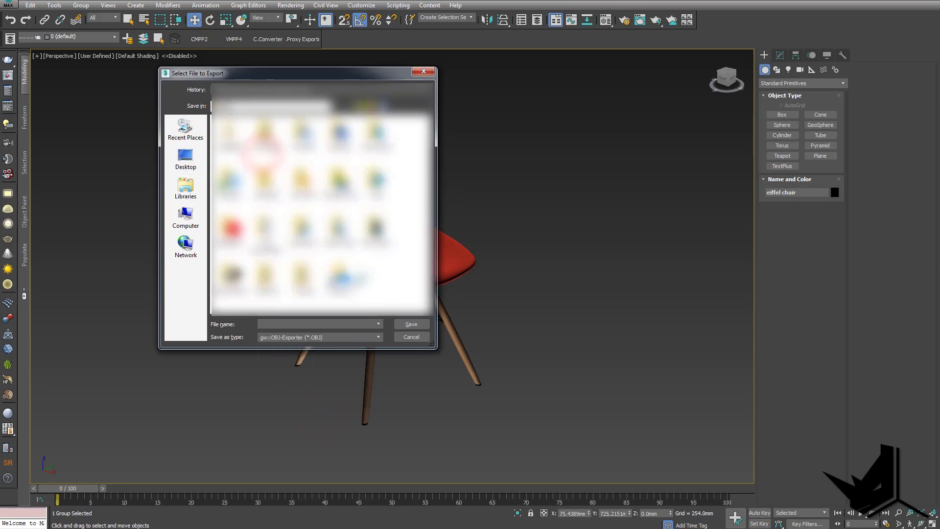
- Name the file Chair Export and export it with the default OBJ options and triangle faces
{"action": "left_click", "coordinate": [317, 324]}
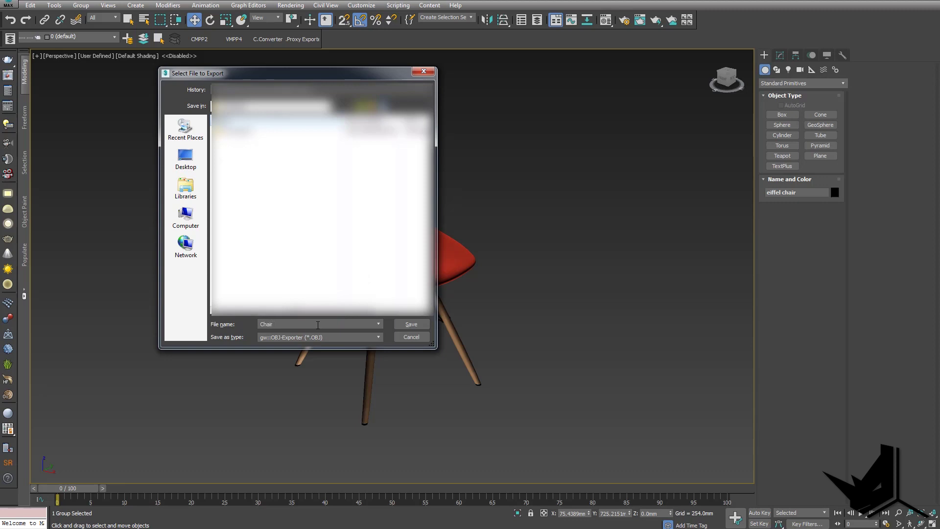
{"action": "type", "text": "Chair Export"}
{"action": "key", "text": "Return"}
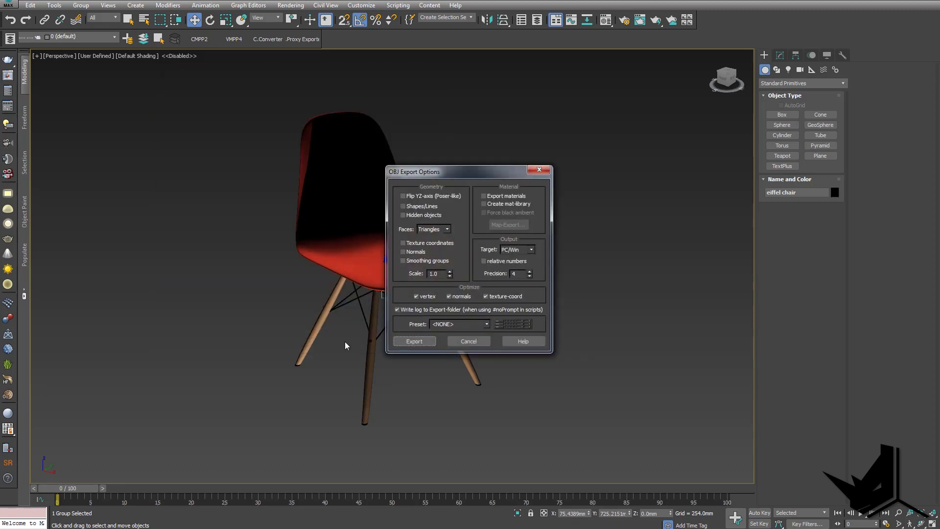
{"action": "left_click", "coordinate": [415, 341]}
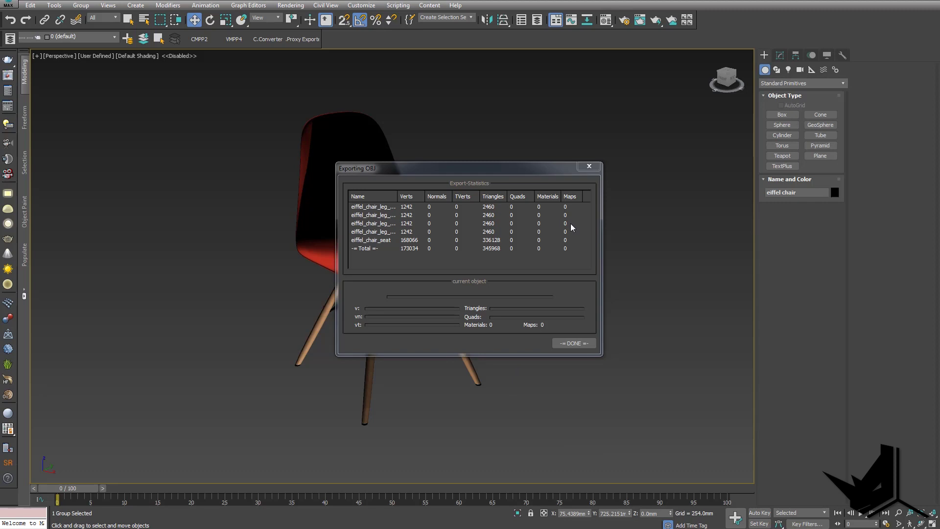
{"action": "left_click", "coordinate": [575, 343]}
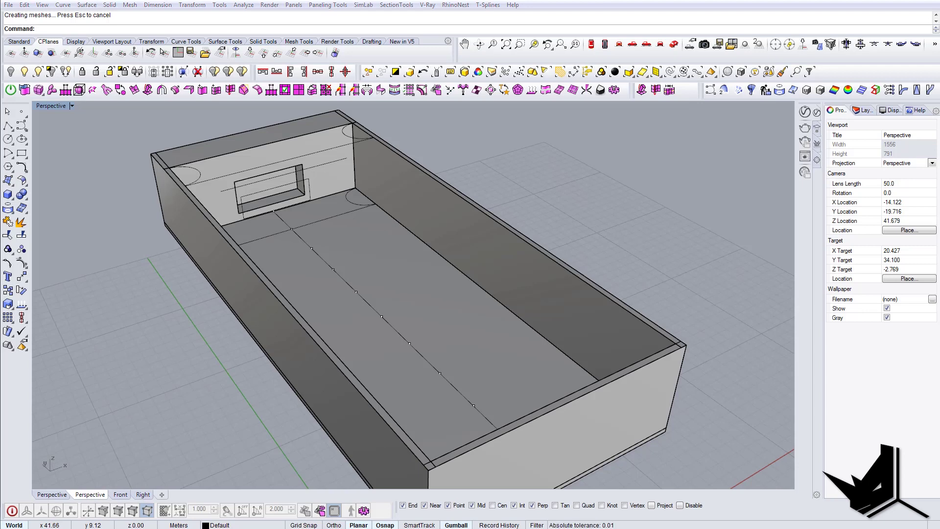
- Switch to Rhino, import the exported chair file with OBJ groups as Groups, and select all of the chair's meshes
{"action": "left_click_drag", "start_coordinate": [519, 188], "coordinate": [518, 188]}
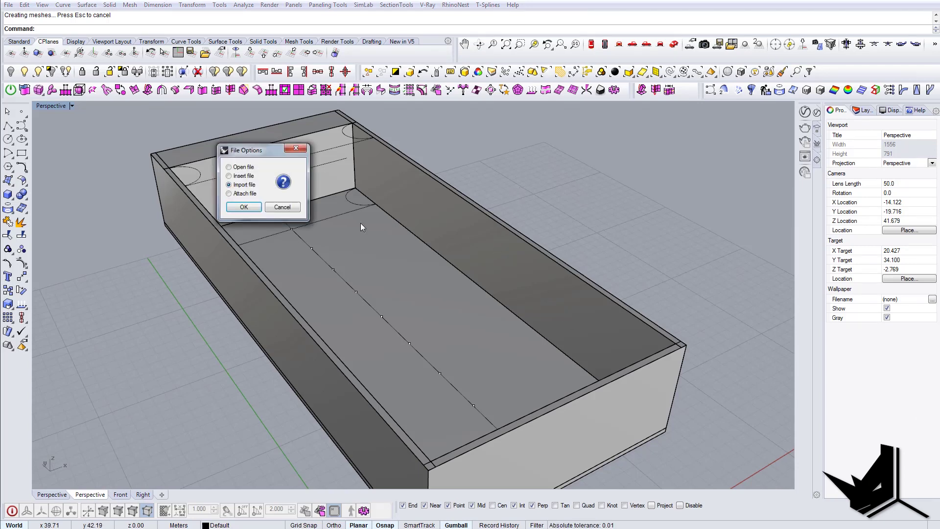
{"action": "left_click", "coordinate": [243, 207]}
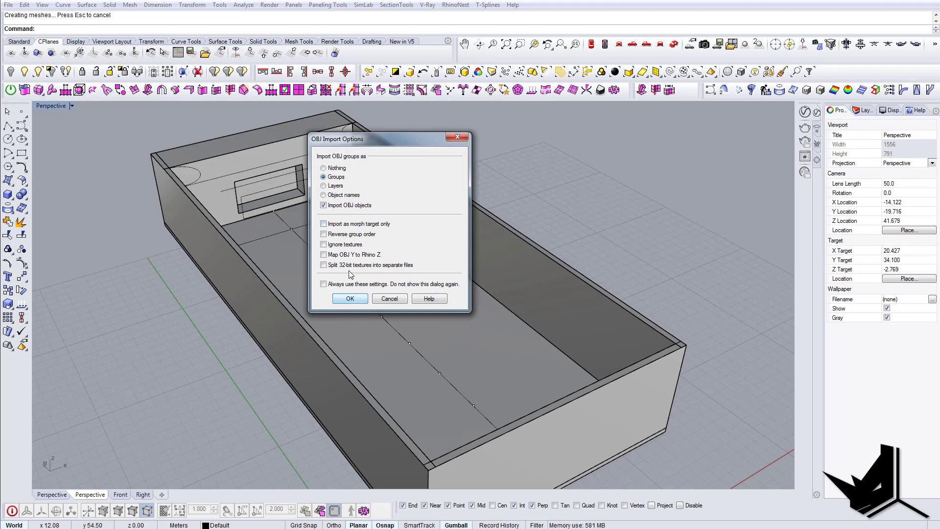
{"action": "left_click", "coordinate": [350, 299]}
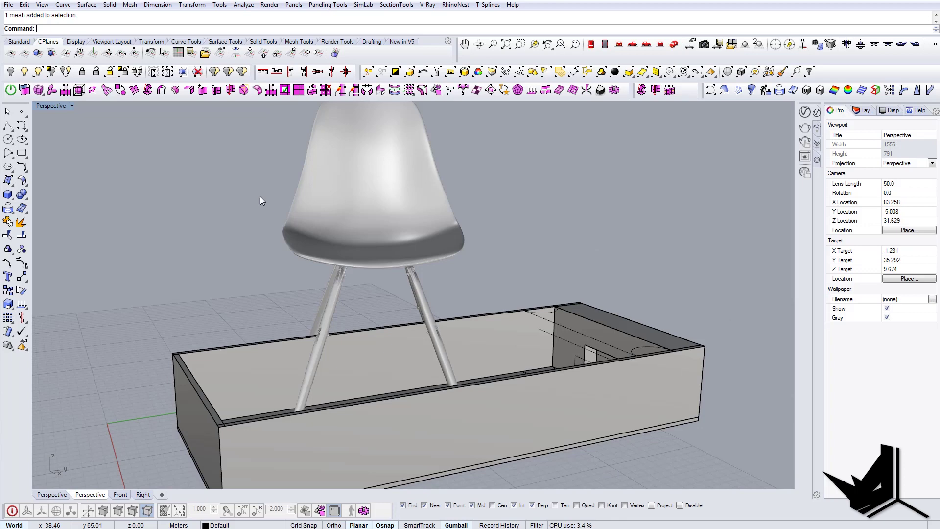
{"action": "left_click_drag", "start_coordinate": [418, 289], "coordinate": [260, 195]}
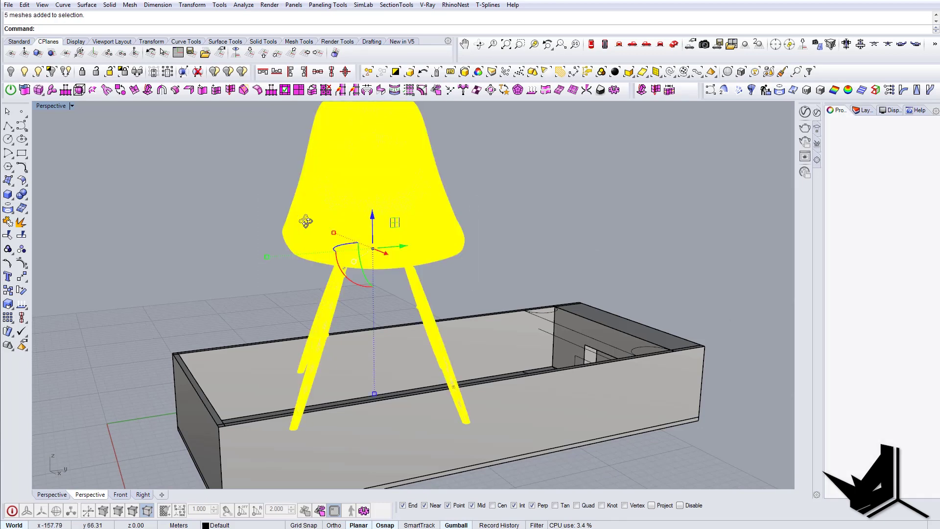
- Select all of the imported chair's meshes and group them
{"action": "right_click_drag", "start_coordinate": [306, 223], "coordinate": [439, 249]}
{"action": "left_click_drag", "start_coordinate": [492, 270], "coordinate": [362, 270]}
{"action": "type", "text": "GR"}
{"action": "key", "text": "Return"}
{"action": "right_click_drag", "start_coordinate": [400, 307], "coordinate": [369, 314]}
- Scale the chair group by a factor of 0.1 from the hall's lower outer corner
{"action": "type", "text": "S"}
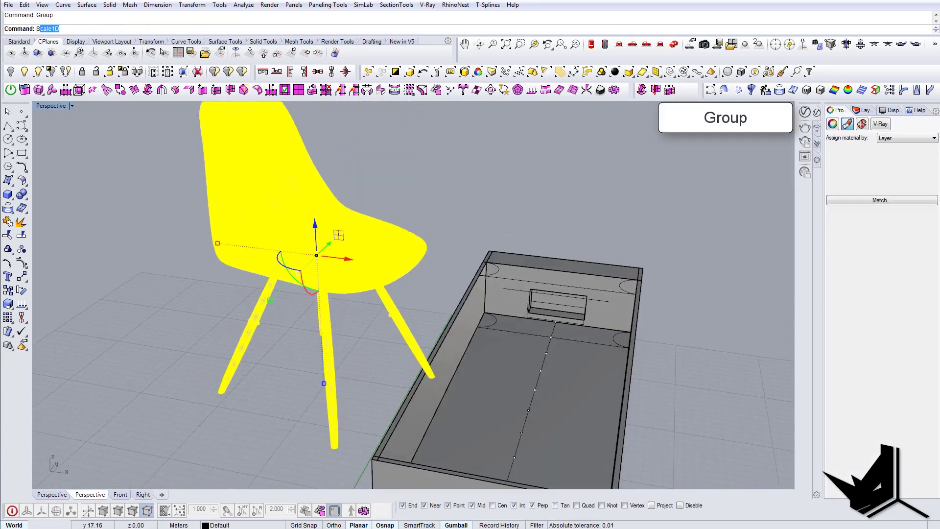
{"action": "type", "text": "cale"}
{"action": "key", "text": "Return"}
{"action": "right_click_drag", "start_coordinate": [363, 443], "coordinate": [381, 360], "text": "shift"}
{"action": "left_click", "coordinate": [395, 443]}
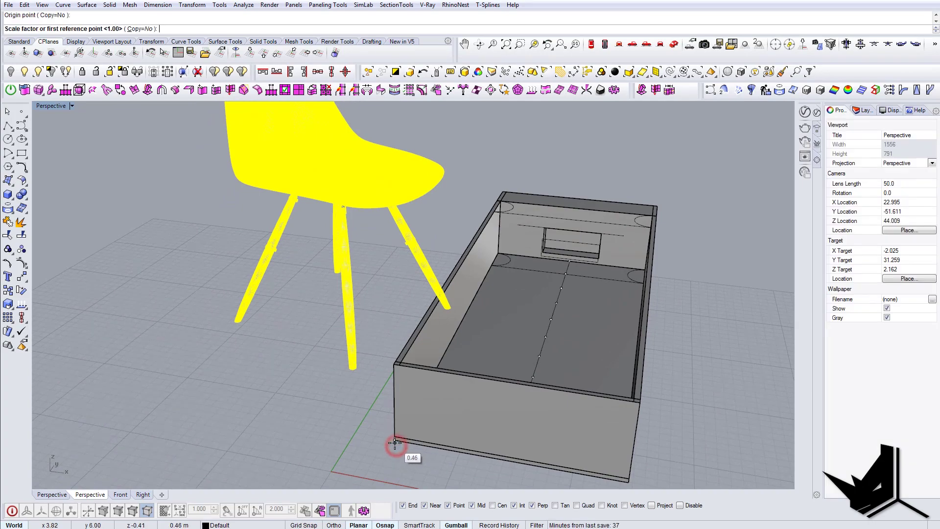
{"action": "key", "text": "Return"}
{"action": "right_click_drag", "start_coordinate": [357, 345], "coordinate": [509, 326]}
{"action": "scroll", "coordinate": [497, 347], "scroll_direction": "up", "scroll_amount": 5}
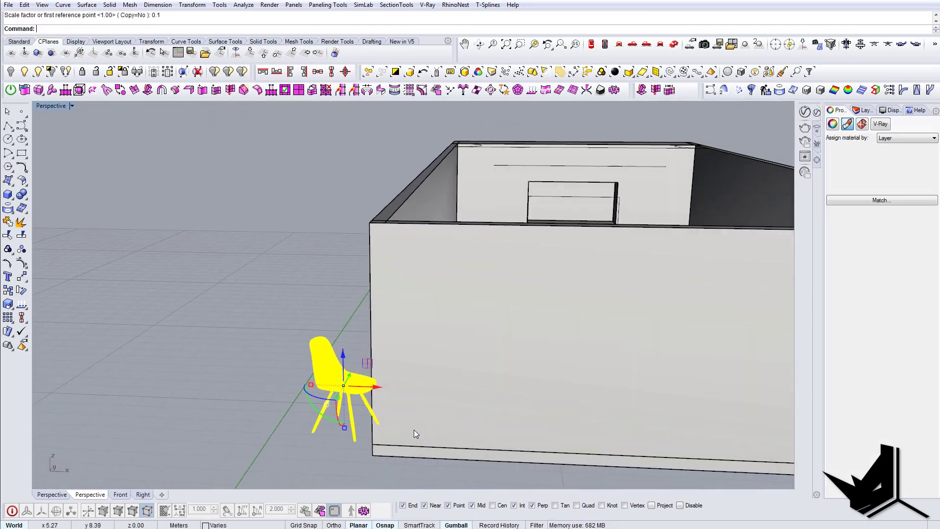
- Rotate the chair in plan so that it faces the stage end, parallel to the hall's long walls
{"action": "right_click_drag", "start_coordinate": [414, 431], "coordinate": [412, 394]}
{"action": "right_click_drag", "start_coordinate": [465, 369], "coordinate": [502, 325], "text": "shift"}
{"action": "left_click", "coordinate": [592, 43]}
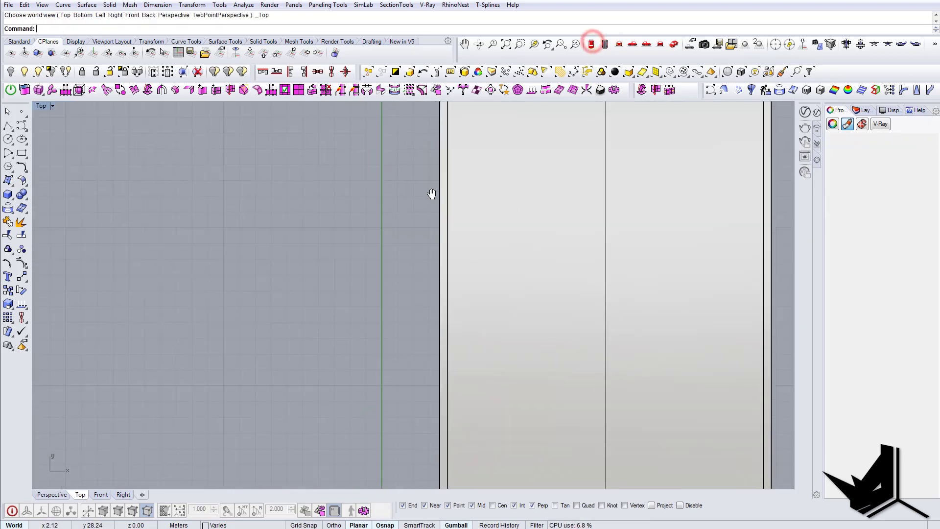
{"action": "scroll", "coordinate": [434, 195], "scroll_direction": "down", "scroll_amount": 8}
{"action": "scroll", "coordinate": [438, 324], "scroll_direction": "up", "scroll_amount": 6}
{"action": "mouse_move", "coordinate": [451, 308]}
{"action": "left_mouse_down"}
{"action": "mouse_move", "coordinate": [403, 325]}
{"action": "mouse_move", "coordinate": [404, 356]}
{"action": "mouse_move", "coordinate": [462, 314]}
{"action": "left_mouse_up"}
{"action": "scroll", "coordinate": [404, 356], "scroll_direction": "up", "scroll_amount": 3}
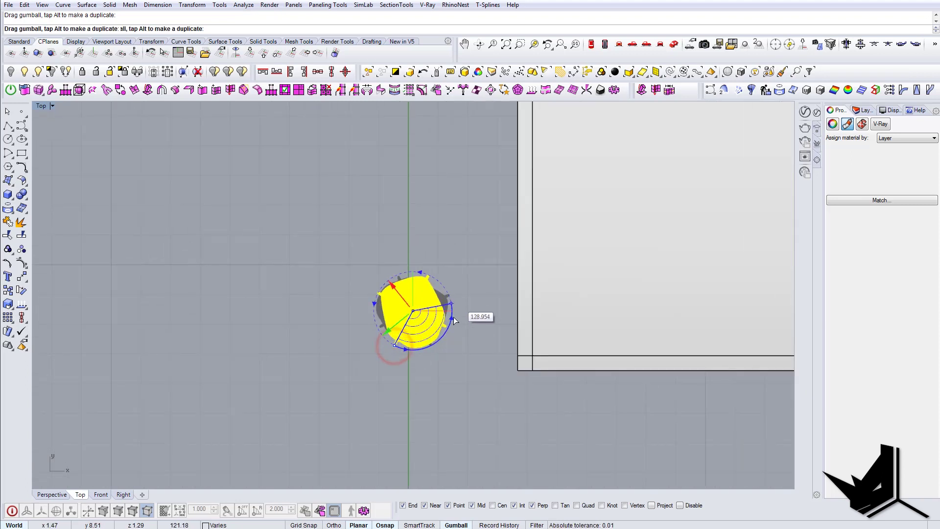
{"action": "left_click_drag", "start_coordinate": [393, 346], "coordinate": [458, 322]}
{"action": "left_click", "coordinate": [474, 307]}
- Check the chair's width with a temporary polyline and scale the chair by 0.5 from the hall's corner
{"action": "left_click", "coordinate": [311, 288]}
{"action": "mouse_move", "coordinate": [295, 312]}
{"action": "right_mouse_down"}
{"action": "mouse_move", "coordinate": [316, 315]}
{"action": "mouse_move", "coordinate": [293, 307]}
{"action": "right_mouse_up"}
{"action": "left_click", "coordinate": [389, 267]}
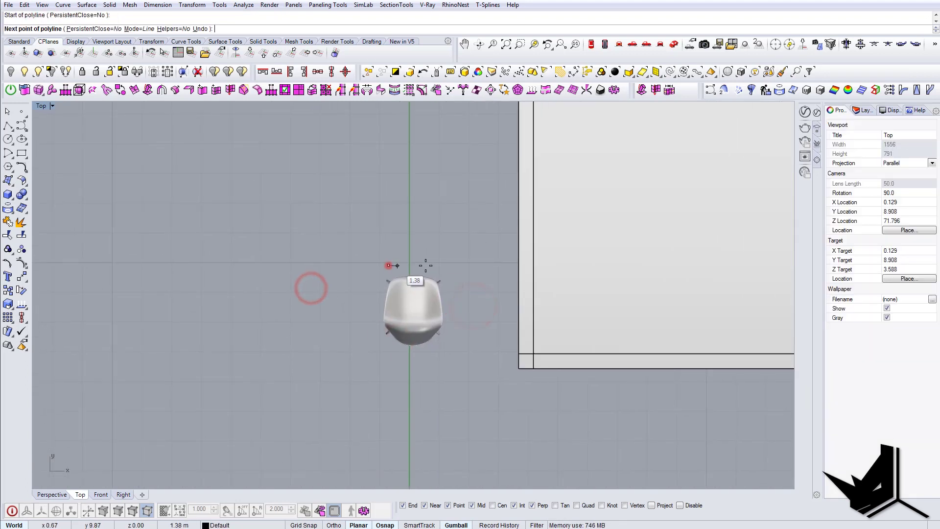
{"action": "key", "text": "Escape"}
{"action": "left_click", "coordinate": [423, 298]}
{"action": "left_click", "coordinate": [515, 369]}
{"action": "type", "text": "0.5"}
{"action": "key", "text": "Return"}
- Recheck the chair's width with a temporary line and scale the chair by 0.7 from the hall's corner
{"action": "scroll", "coordinate": [477, 337], "scroll_direction": "up", "scroll_amount": 6}
{"action": "right_click_drag", "start_coordinate": [477, 338], "coordinate": [459, 343]}
{"action": "type", "text": "line"}
{"action": "key", "text": "Return"}
{"action": "left_click", "coordinate": [411, 295]}
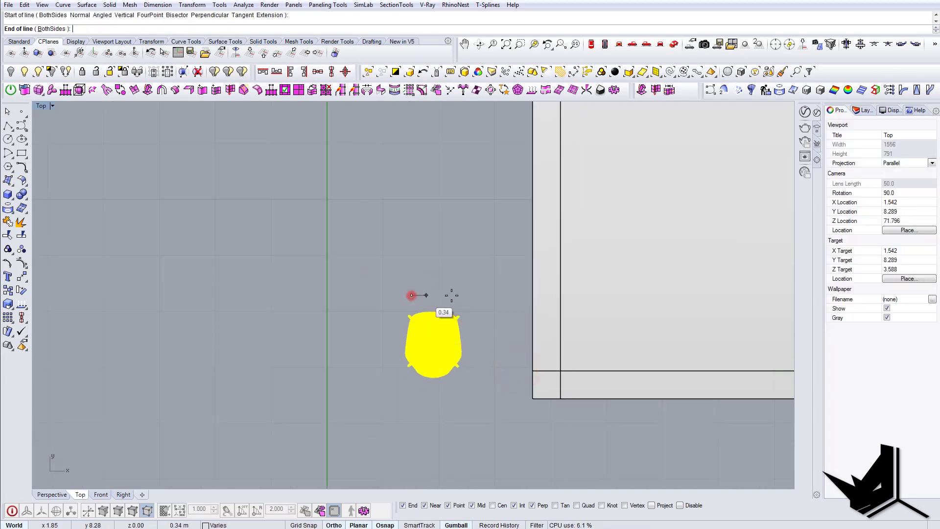
{"action": "key", "text": "Escape"}
{"action": "left_click", "coordinate": [438, 345]}
{"action": "type", "text": "S"}
{"action": "type", "text": "7"}
{"action": "key", "text": "Return"}
- Check the scaled chair's width in plan and its size beside the hall in perspective
{"action": "scroll", "coordinate": [494, 366], "scroll_direction": "up", "scroll_amount": 8}
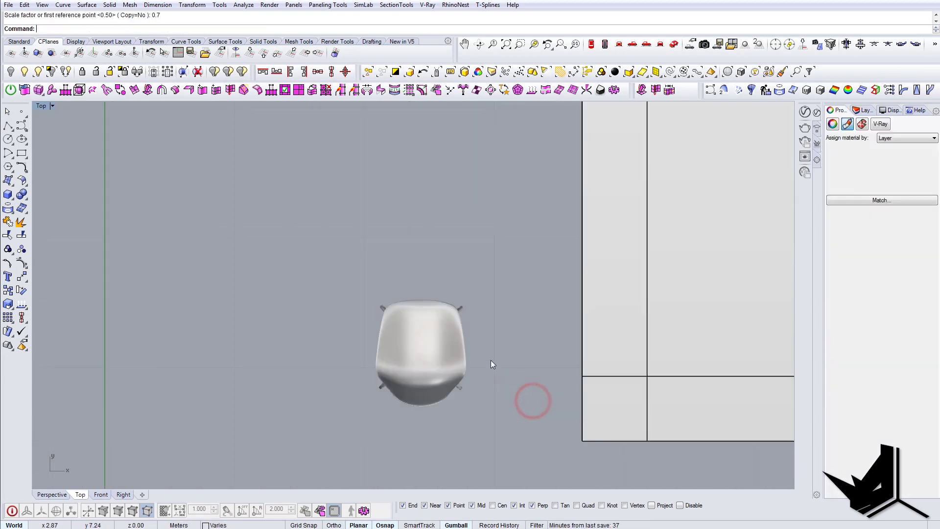
{"action": "right_click_drag", "start_coordinate": [491, 363], "coordinate": [476, 363]}
{"action": "type", "text": "l"}
{"action": "key", "text": "Return"}
{"action": "left_click", "coordinate": [371, 289]}
{"action": "key", "text": "Escape"}
{"action": "key", "text": "Return"}
{"action": "left_click", "coordinate": [346, 293]}
{"action": "key", "text": "Escape"}
{"action": "left_click", "coordinate": [386, 349]}
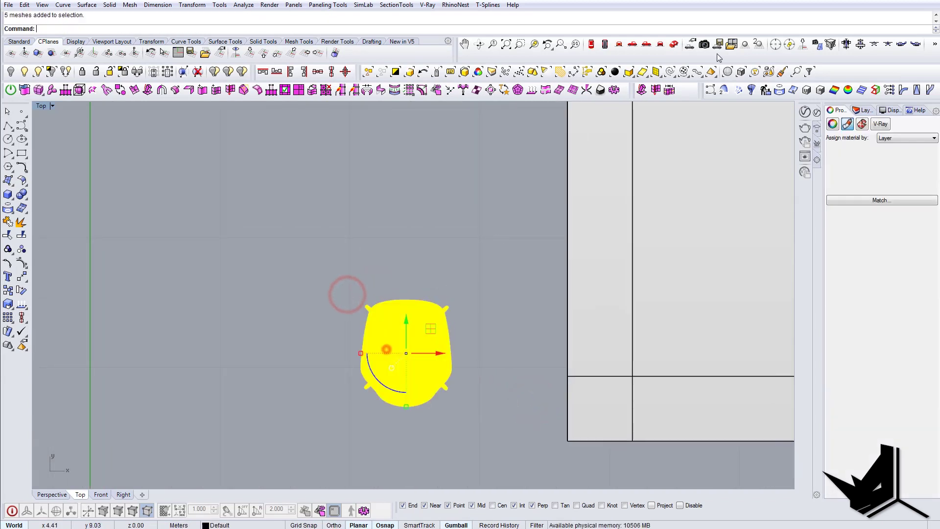
{"action": "left_click", "coordinate": [677, 46]}
{"action": "right_click_drag", "start_coordinate": [421, 284], "coordinate": [364, 319]}
{"action": "scroll", "coordinate": [367, 272], "scroll_direction": "up", "scroll_amount": 8}
{"action": "right_click_drag", "start_coordinate": [410, 277], "coordinate": [490, 303]}
{"action": "scroll", "coordinate": [474, 255], "scroll_direction": "up", "scroll_amount": 4}
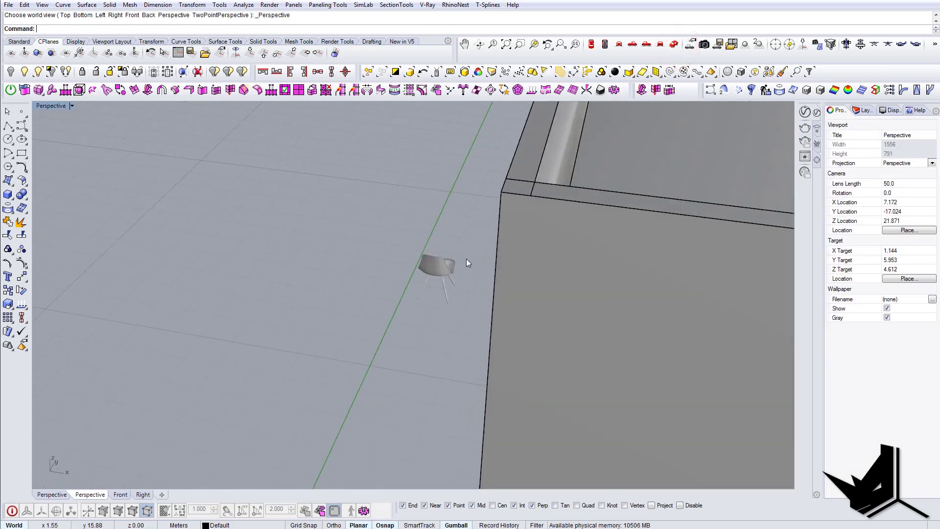
- With Vertex snap enabled, move the whole chair straight down in the right view so its legs stand at the hall's floor level
{"action": "left_click_drag", "start_coordinate": [381, 214], "coordinate": [479, 327]}
{"action": "right_click_drag", "start_coordinate": [462, 327], "coordinate": [402, 305], "text": "shift"}
{"action": "left_click", "coordinate": [631, 45]}
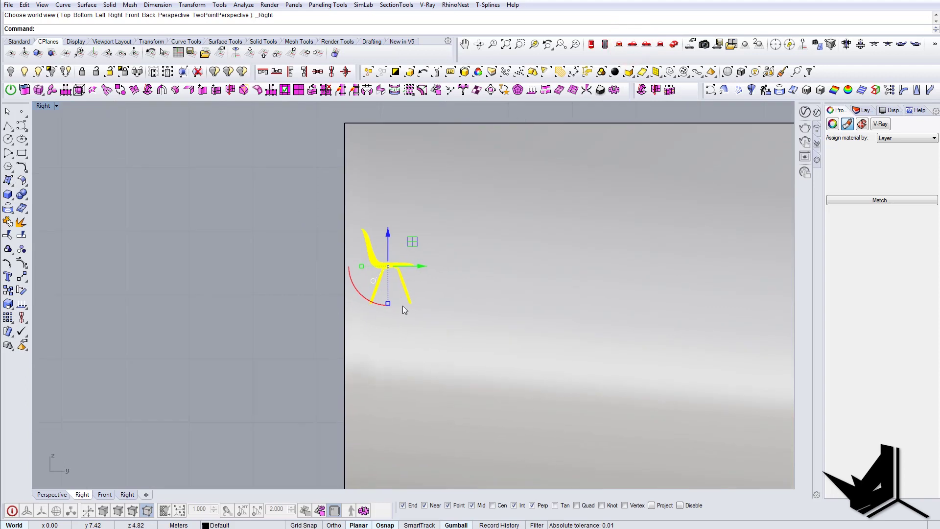
{"action": "type", "text": "m"}
{"action": "key", "text": "Return"}
{"action": "scroll", "coordinate": [392, 295], "scroll_direction": "up", "scroll_amount": 7}
{"action": "scroll", "coordinate": [393, 295], "scroll_direction": "up", "scroll_amount": 4}
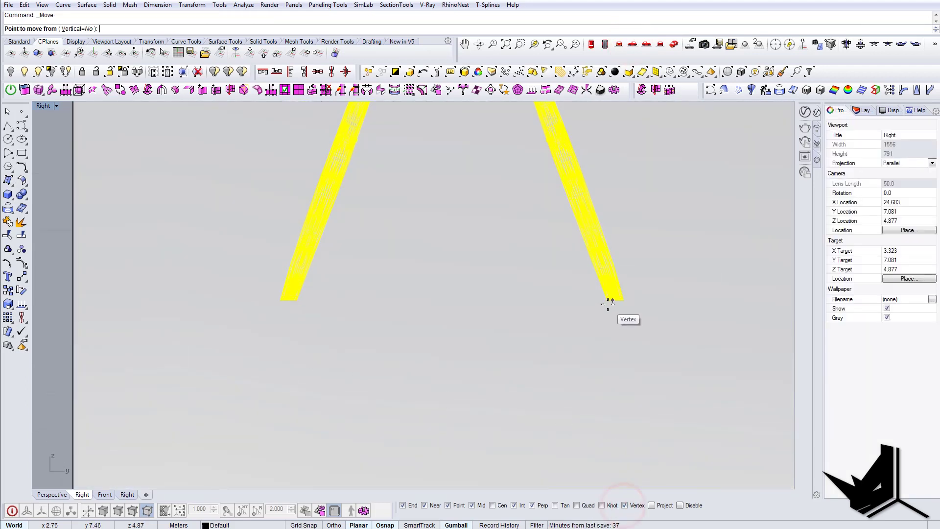
{"action": "scroll", "coordinate": [602, 338], "scroll_direction": "down", "scroll_amount": 8}
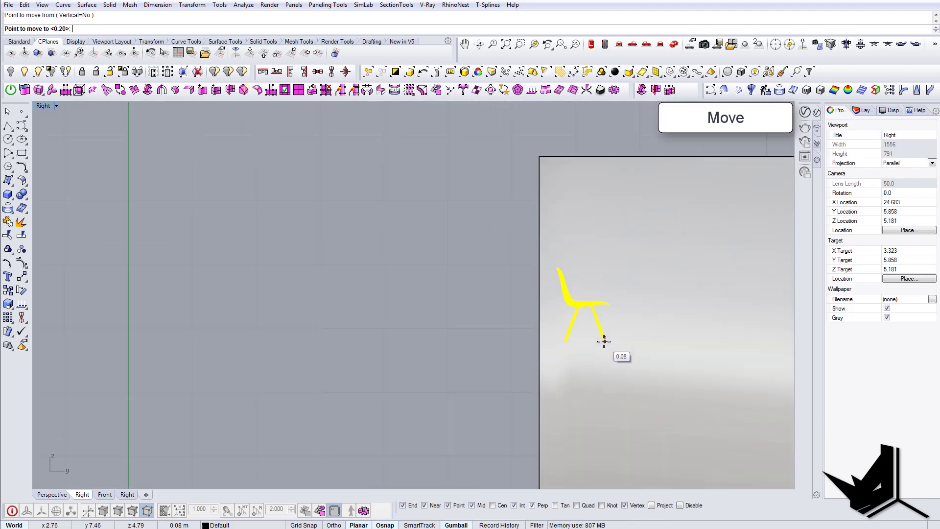
{"action": "scroll", "coordinate": [587, 401], "scroll_direction": "down", "scroll_amount": 6}
{"action": "scroll", "coordinate": [573, 440], "scroll_direction": "up", "scroll_amount": 7}
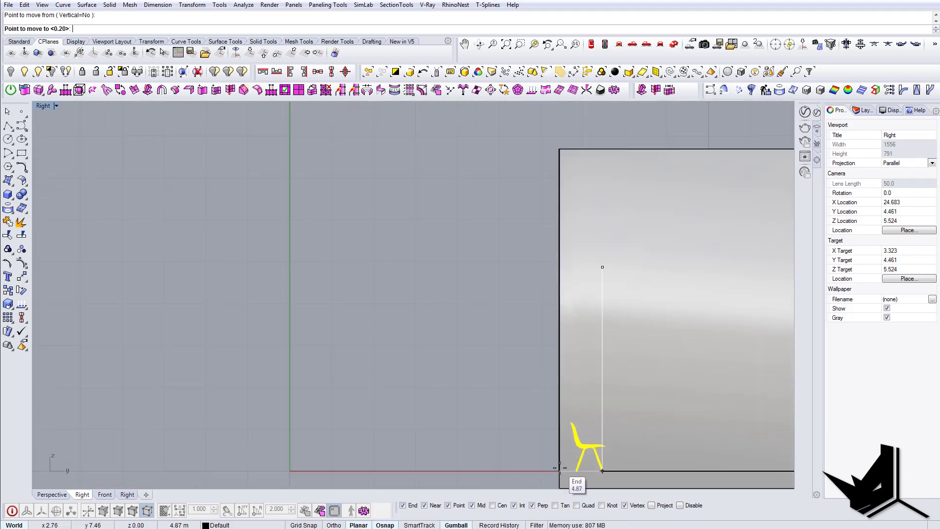
{"action": "right_click_drag", "start_coordinate": [559, 468], "coordinate": [390, 417]}
- Reset the construction plane to World Top and move the chair inside the hall
{"action": "left_click", "coordinate": [670, 43]}
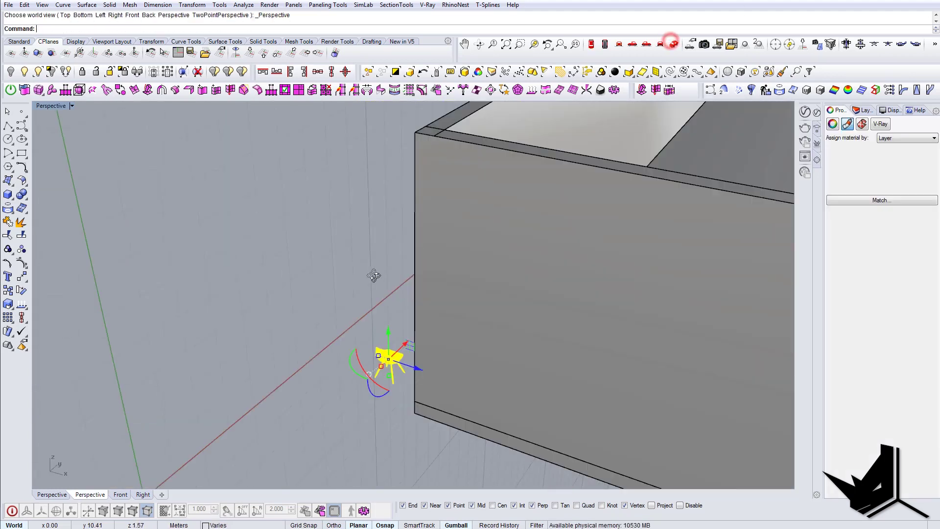
{"action": "right_click_drag", "start_coordinate": [373, 275], "coordinate": [449, 307]}
{"action": "scroll", "coordinate": [424, 322], "scroll_direction": "down", "scroll_amount": 7}
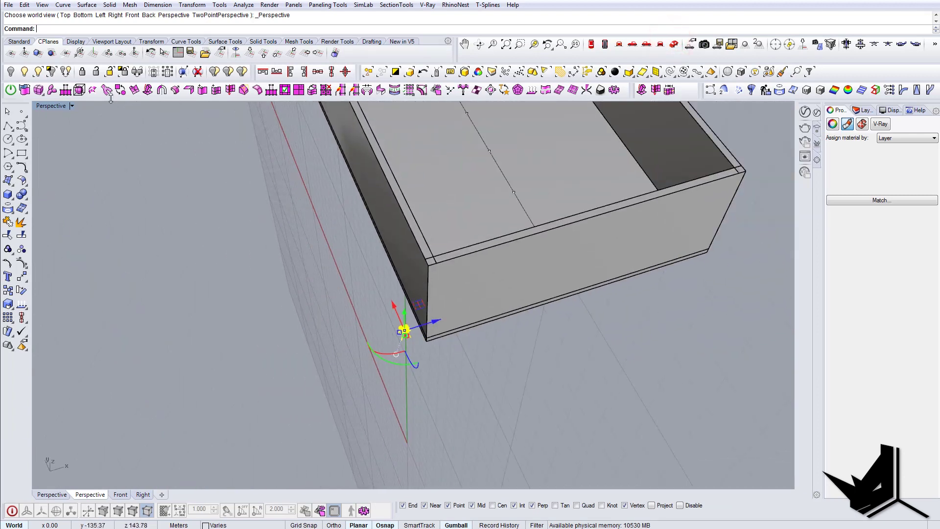
{"action": "left_click", "coordinate": [252, 54]}
{"action": "right_click_drag", "start_coordinate": [482, 272], "coordinate": [313, 378]}
{"action": "left_click_drag", "start_coordinate": [312, 380], "coordinate": [457, 229]}
{"action": "right_click_drag", "start_coordinate": [457, 244], "coordinate": [392, 372]}
{"action": "key", "text": "Escape"}
- Shift the chair a little along the X axis on the hall floor, away from the centre line
{"action": "scroll", "coordinate": [431, 402], "scroll_direction": "up", "scroll_amount": 6}
{"action": "right_click_drag", "start_coordinate": [431, 402], "coordinate": [475, 365]}
{"action": "scroll", "coordinate": [485, 300], "scroll_direction": "down", "scroll_amount": 3}
{"action": "scroll", "coordinate": [469, 332], "scroll_direction": "down", "scroll_amount": 8}
{"action": "scroll", "coordinate": [436, 323], "scroll_direction": "up", "scroll_amount": 9}
{"action": "left_click", "coordinate": [429, 317]}
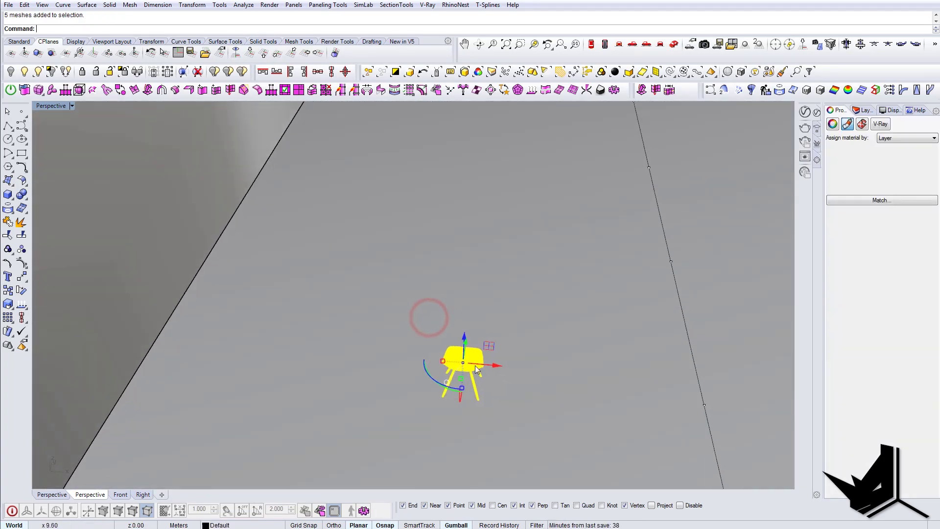
{"action": "left_click_drag", "start_coordinate": [478, 365], "coordinate": [436, 358]}
{"action": "scroll", "coordinate": [417, 371], "scroll_direction": "up", "scroll_amount": 4}
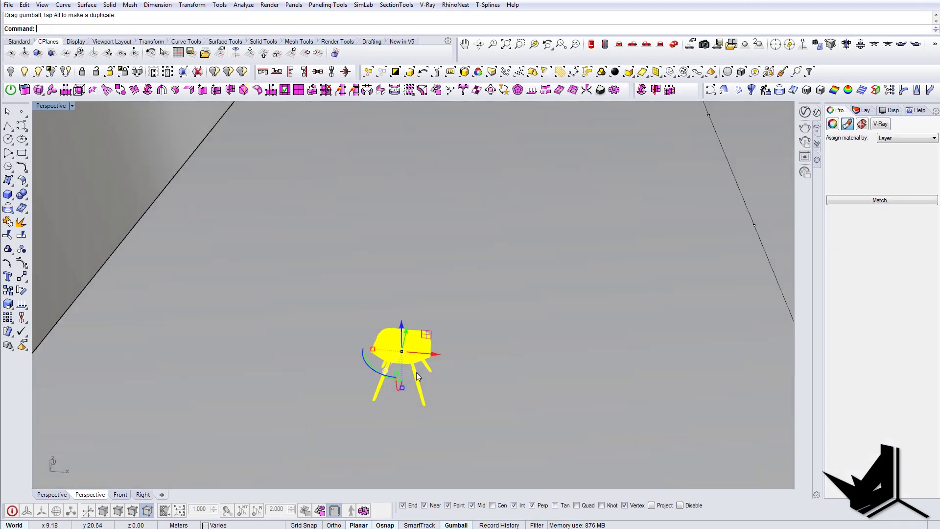
- Isolate the chair and ungroup it into its separate meshes
{"action": "left_click", "coordinate": [52, 73]}
{"action": "right_click_drag", "start_coordinate": [287, 264], "coordinate": [470, 358]}
{"action": "scroll", "coordinate": [470, 360], "scroll_direction": "up", "scroll_amount": 4}
{"action": "left_click", "coordinate": [442, 327]}
{"action": "right_click_drag", "start_coordinate": [431, 321], "coordinate": [433, 298], "text": "shift"}
{"action": "type", "text": "UG"}
{"action": "key", "text": "Return"}
- Check that the four legs select separately from the seat, and look at the chairs' materials in the reference photo
{"action": "left_click", "coordinate": [412, 315]}
{"action": "left_click_drag", "start_coordinate": [479, 381], "coordinate": [391, 380]}
{"action": "right_click_drag", "start_coordinate": [391, 381], "coordinate": [433, 398]}
{"action": "left_click_drag", "start_coordinate": [527, 381], "coordinate": [363, 395]}
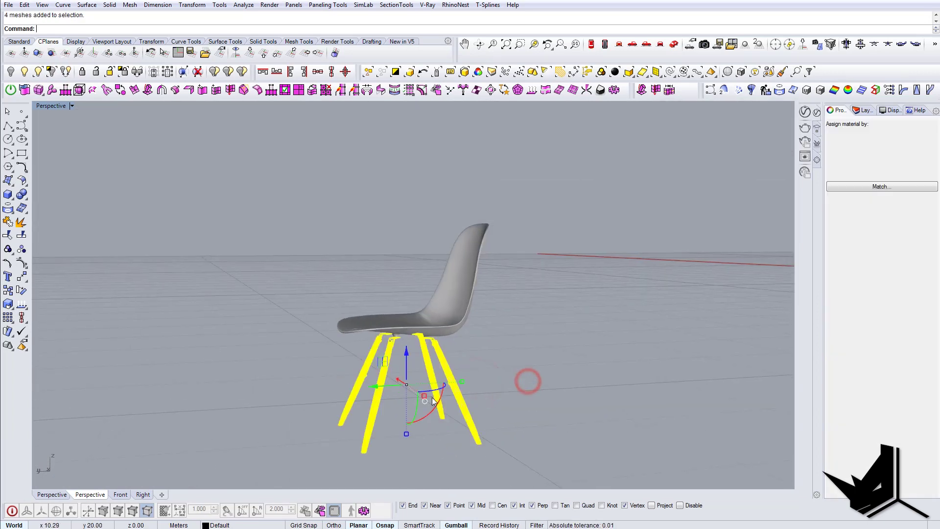
{"action": "right_click_drag", "start_coordinate": [433, 398], "coordinate": [411, 462]}
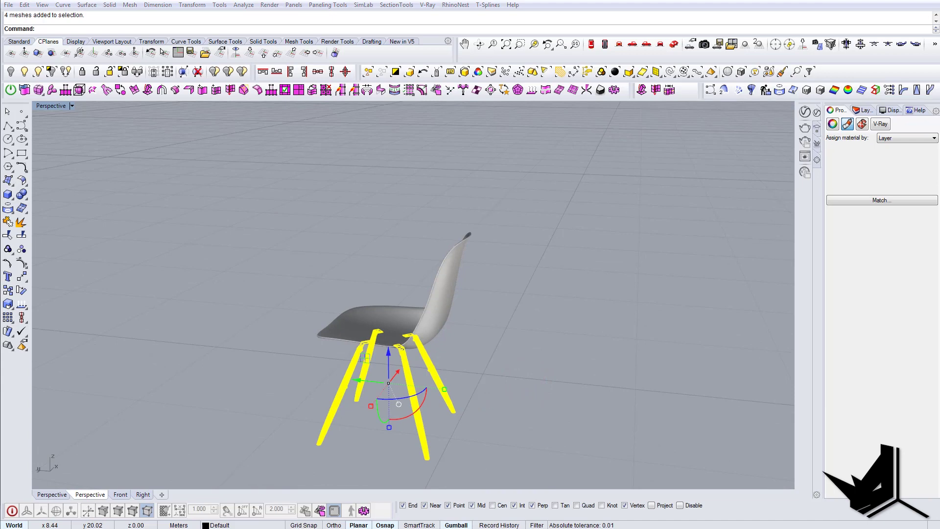
{"action": "left_click", "coordinate": [395, 520]}
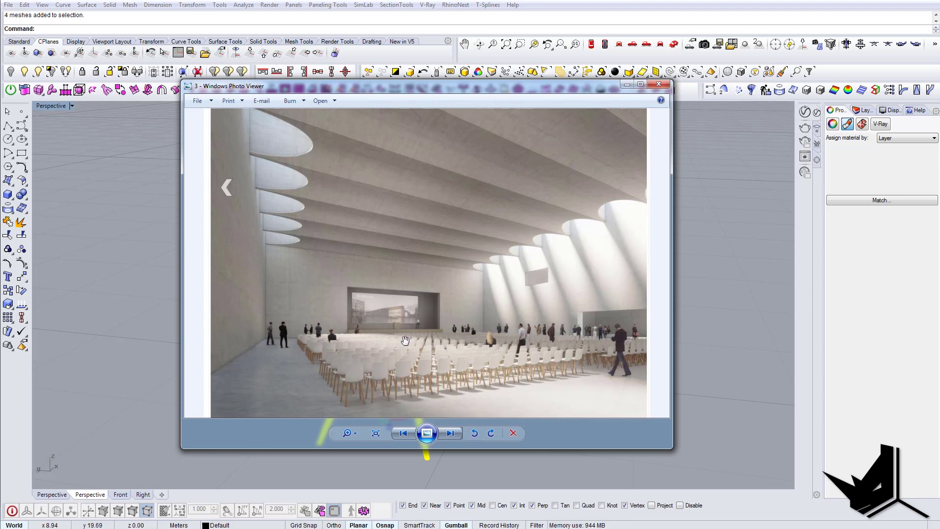
{"action": "left_click", "coordinate": [627, 85]}
{"action": "left_click", "coordinate": [472, 357]}
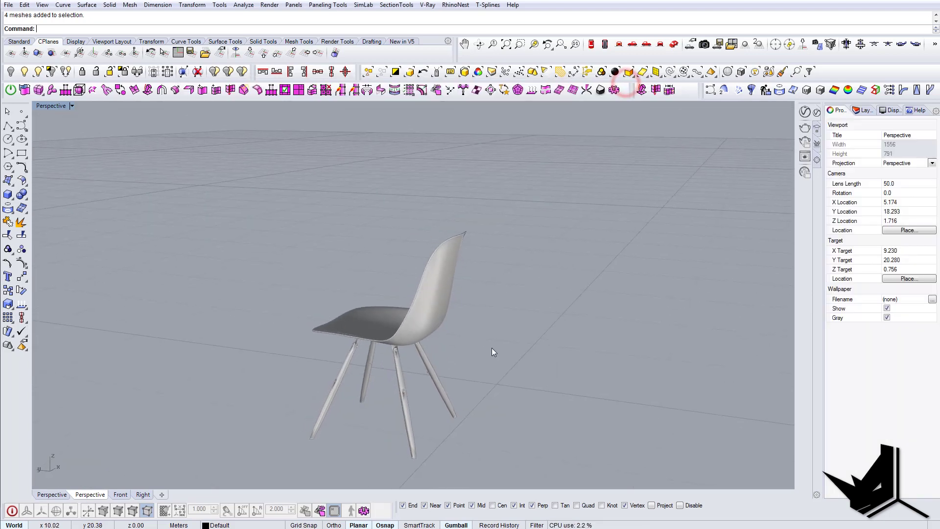
- Open the V-Ray Asset Editor and expand its material library beside the chair
{"action": "left_click", "coordinate": [804, 112]}
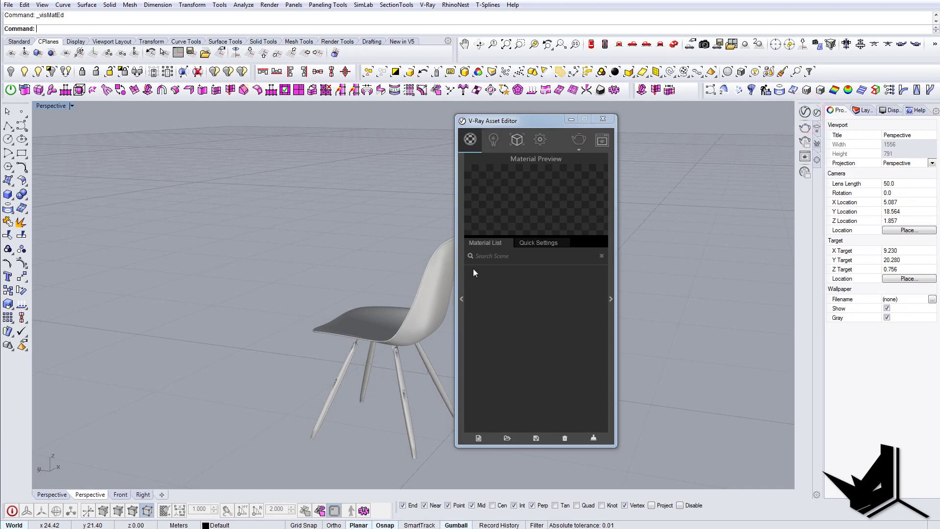
{"action": "left_click", "coordinate": [466, 295]}
{"action": "left_click_drag", "start_coordinate": [469, 121], "coordinate": [653, 106]}
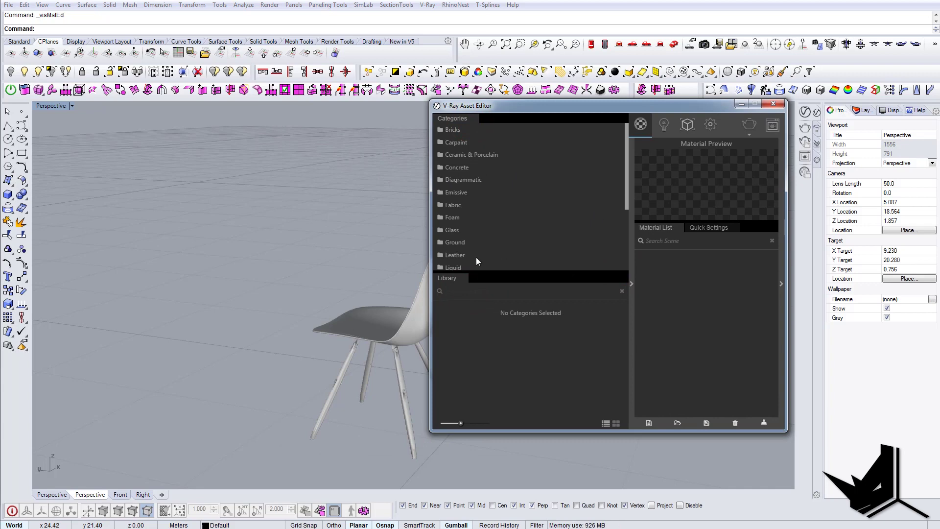
{"action": "left_click_drag", "start_coordinate": [626, 176], "coordinate": [622, 233]}
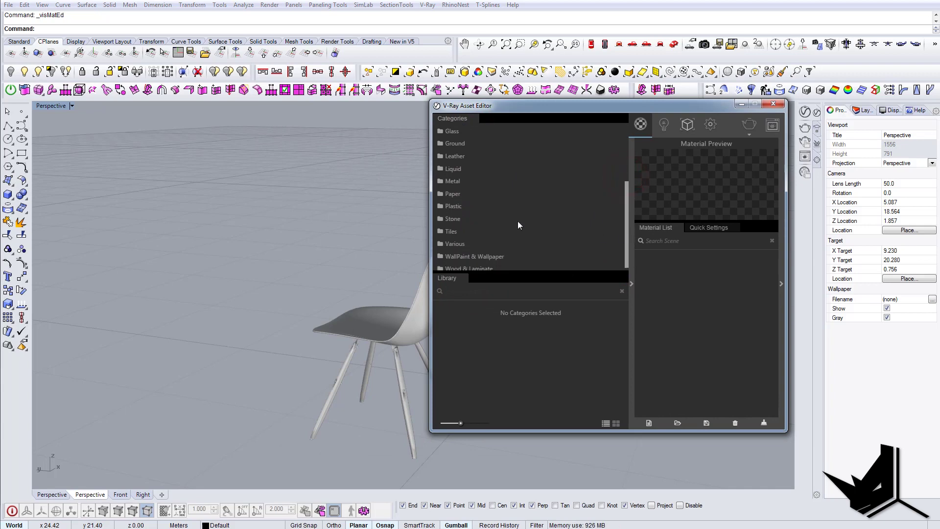
- Add Plastic SSS 01 White from the Plastic category to the scene's materials
{"action": "left_click", "coordinate": [445, 209]}
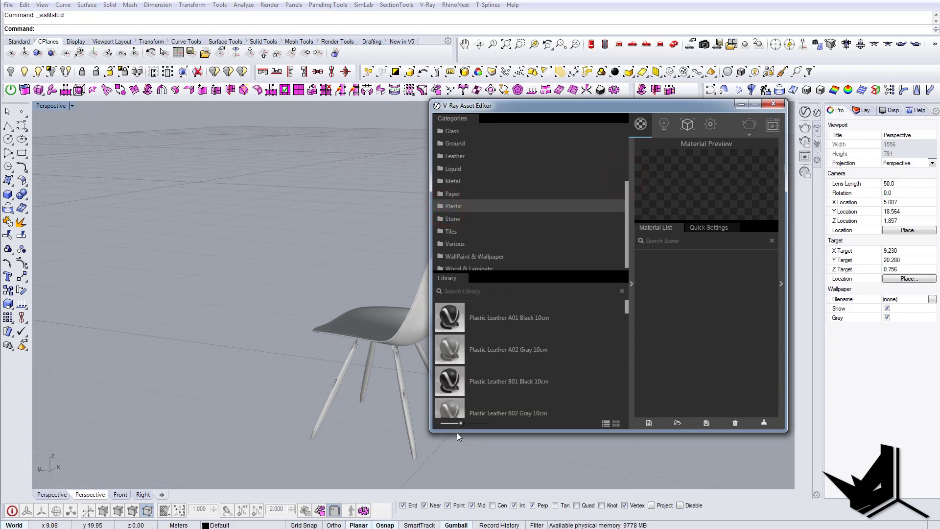
{"action": "left_click_drag", "start_coordinate": [456, 433], "coordinate": [459, 494]}
{"action": "scroll", "coordinate": [501, 420], "scroll_direction": "down", "scroll_amount": 5}
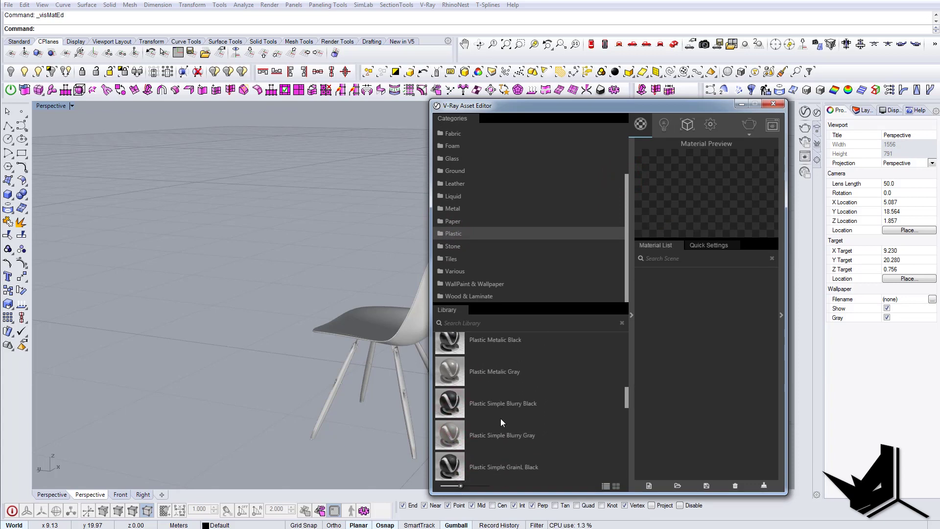
{"action": "scroll", "coordinate": [500, 418], "scroll_direction": "down", "scroll_amount": 5}
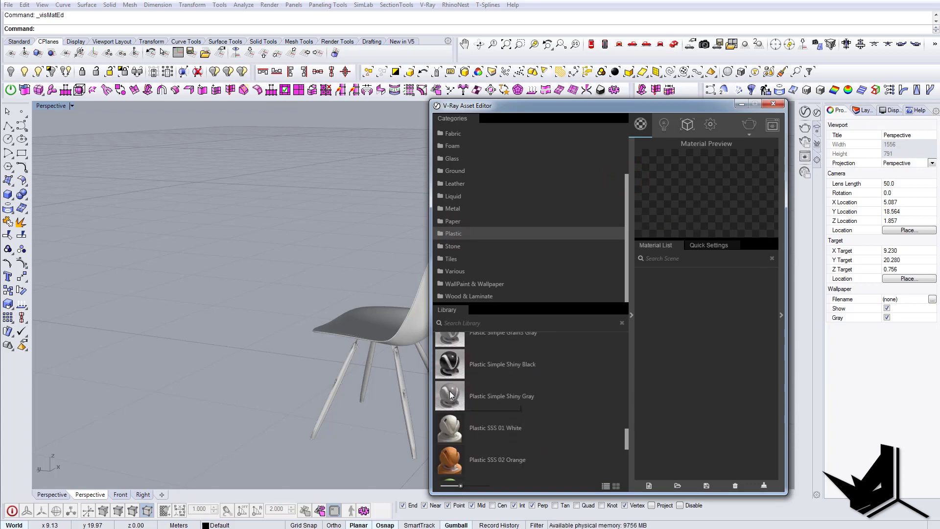
{"action": "left_click_drag", "start_coordinate": [735, 333], "coordinate": [718, 337]}
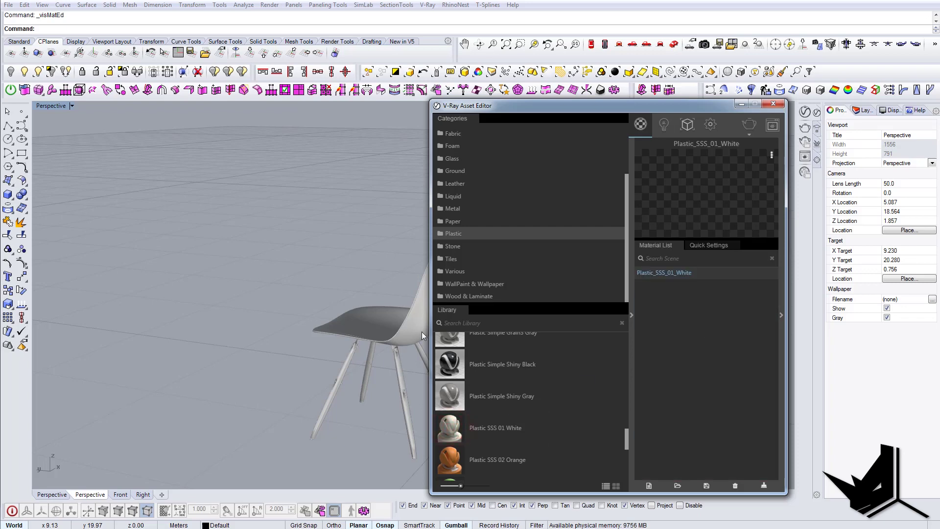
- Apply the Plastic_SSS_01_White material to the chair's seat shell
{"action": "left_click", "coordinate": [389, 333]}
{"action": "right_click_drag", "start_coordinate": [389, 333], "coordinate": [338, 335]}
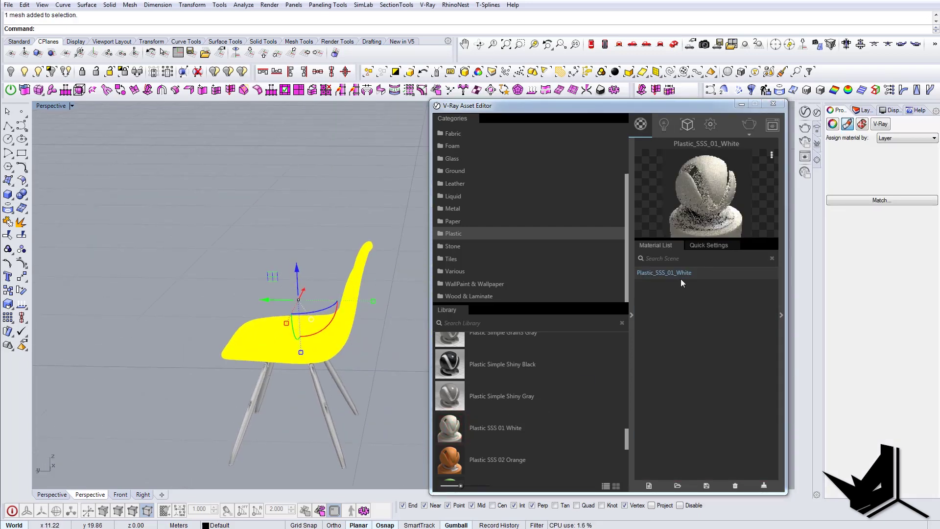
{"action": "right_click", "coordinate": [675, 274]}
{"action": "left_click", "coordinate": [700, 296]}
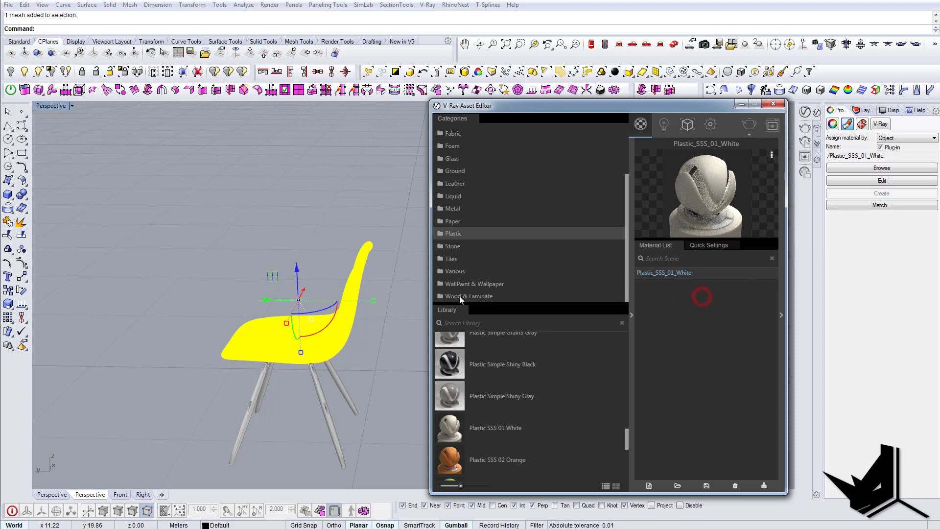
- Select the four chair legs and add Plywood B 50cm from the Wood & Laminate category to the scene's materials
{"action": "right_click_drag", "start_coordinate": [301, 270], "coordinate": [308, 245]}
{"action": "scroll", "coordinate": [301, 317], "scroll_direction": "up", "scroll_amount": 3}
{"action": "scroll", "coordinate": [309, 327], "scroll_direction": "up", "scroll_amount": 2}
{"action": "left_click_drag", "start_coordinate": [382, 330], "coordinate": [196, 314]}
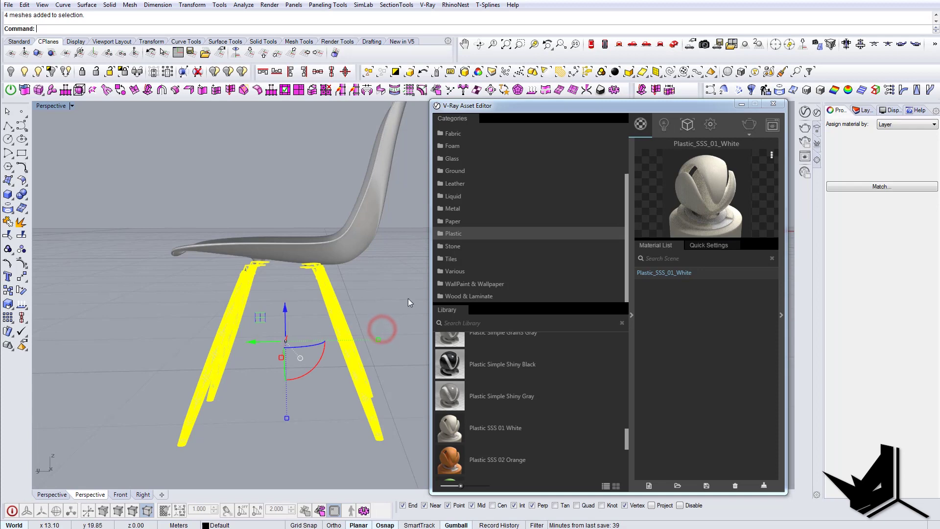
{"action": "left_click", "coordinate": [477, 295]}
{"action": "scroll", "coordinate": [490, 427], "scroll_direction": "down", "scroll_amount": 10}
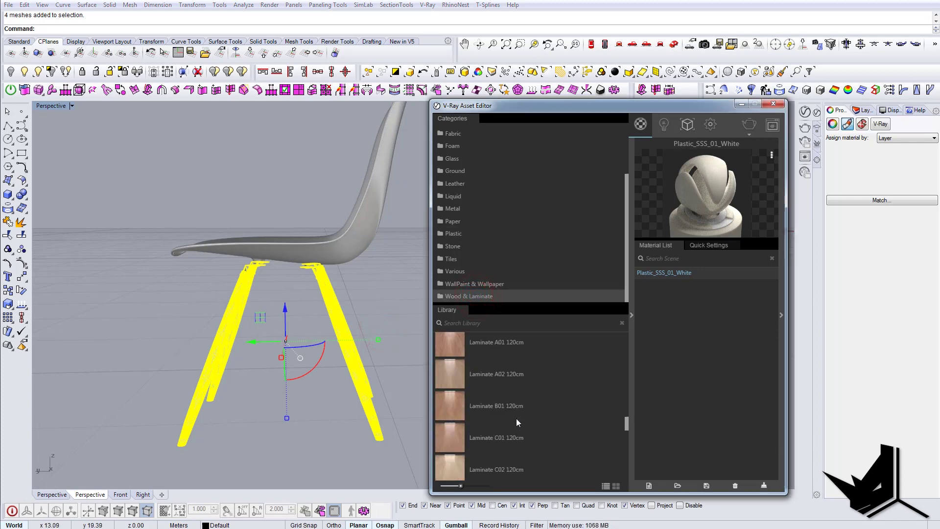
{"action": "scroll", "coordinate": [504, 433], "scroll_direction": "up", "scroll_amount": 3}
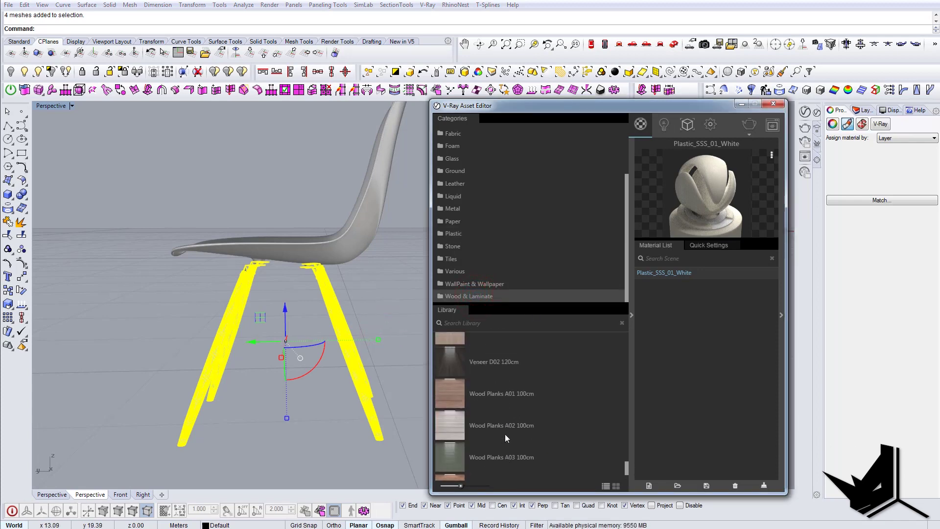
{"action": "scroll", "coordinate": [454, 394], "scroll_direction": "up", "scroll_amount": 3}
{"action": "left_click_drag", "start_coordinate": [460, 392], "coordinate": [671, 333]}
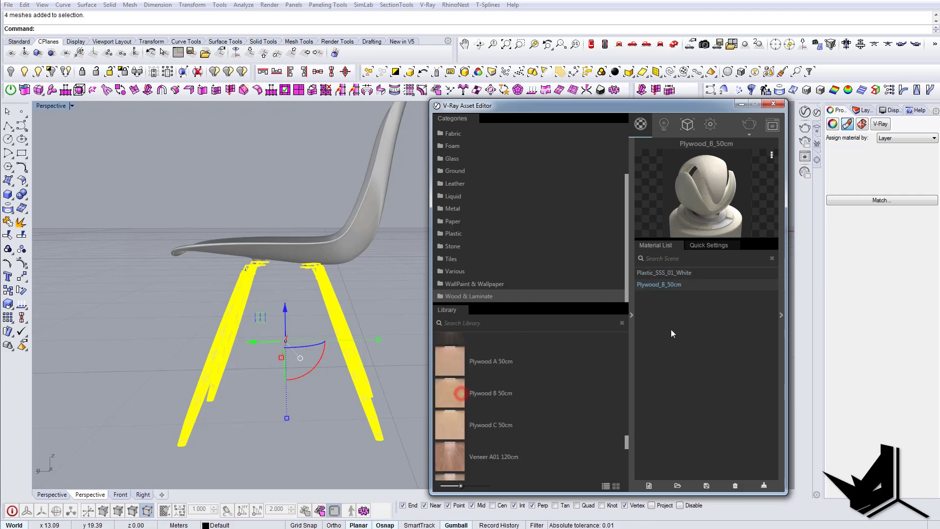
- Apply the Plywood_B_50cm material to the four selected chair legs and close the Asset Editor
{"action": "right_click", "coordinate": [662, 288]}
{"action": "left_click", "coordinate": [688, 308]}
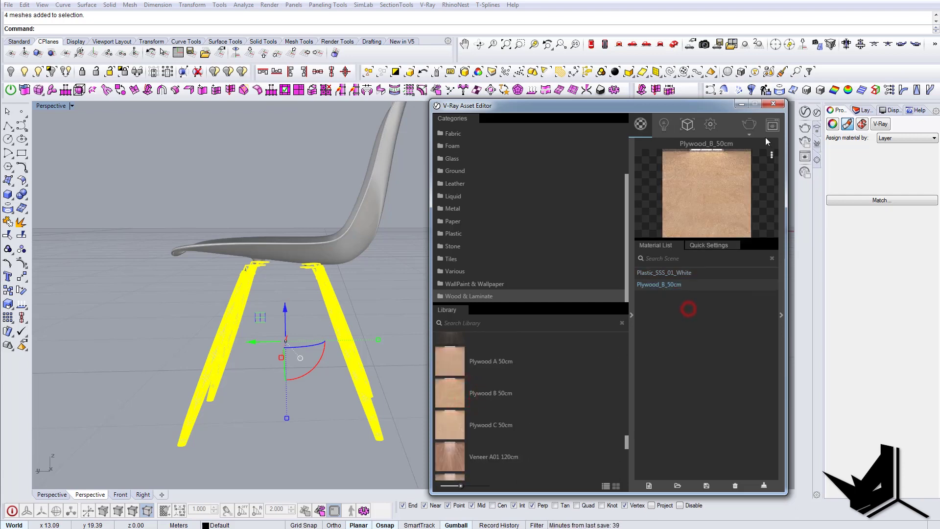
{"action": "left_click", "coordinate": [771, 104]}
{"action": "right_click_drag", "start_coordinate": [392, 284], "coordinate": [185, 184]}
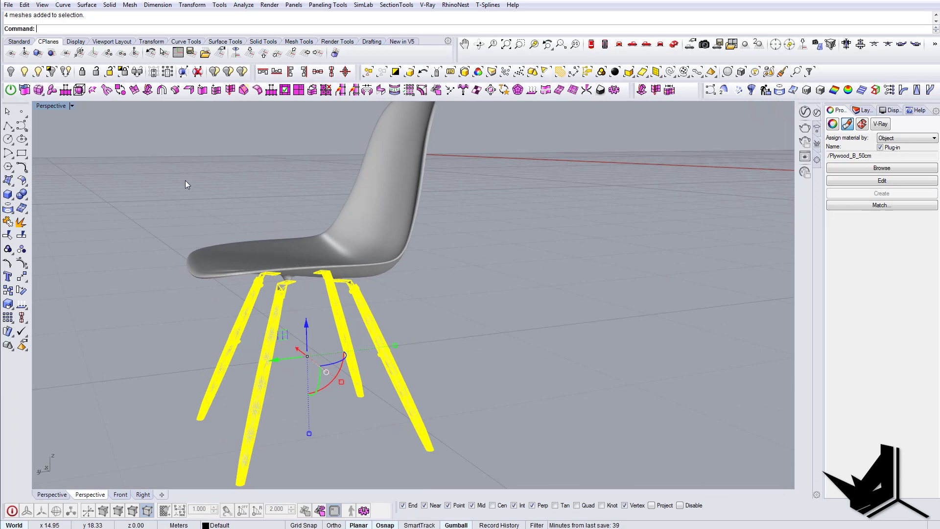
- Switch the perspective viewport to rendered display and clear the selection to inspect the chair's materials
{"action": "left_click", "coordinate": [72, 106]}
{"action": "left_click", "coordinate": [63, 153]}
{"action": "right_click_drag", "start_coordinate": [338, 321], "coordinate": [401, 341]}
{"action": "key", "text": "Escape"}
- Apply capped box texture mapping to one chair leg, using its bounding box as the mapping size
{"action": "scroll", "coordinate": [325, 363], "scroll_direction": "up", "scroll_amount": 5}
{"action": "scroll", "coordinate": [373, 360], "scroll_direction": "up", "scroll_amount": 2}
{"action": "scroll", "coordinate": [301, 368], "scroll_direction": "up", "scroll_amount": 4}
{"action": "left_click", "coordinate": [301, 369]}
{"action": "scroll", "coordinate": [301, 369], "scroll_direction": "down", "scroll_amount": 4}
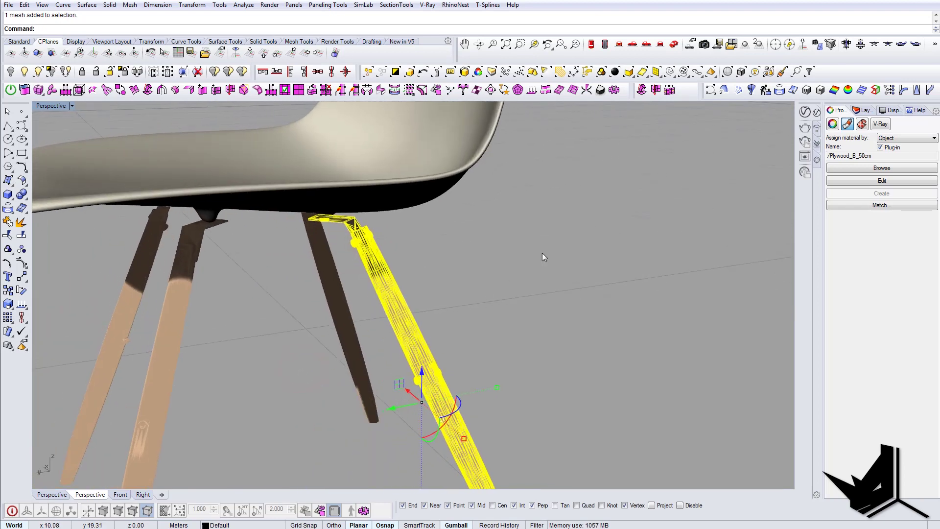
{"action": "left_click", "coordinate": [862, 124]}
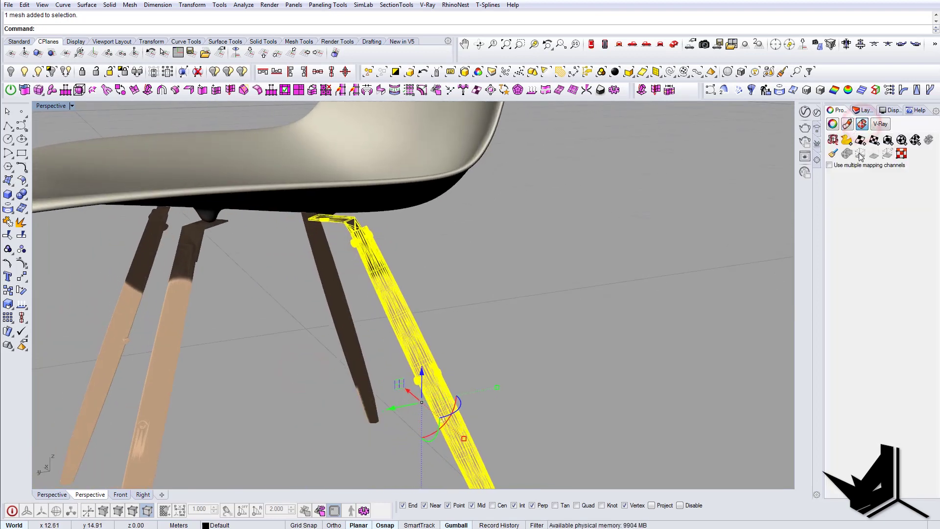
{"action": "left_click", "coordinate": [888, 142]}
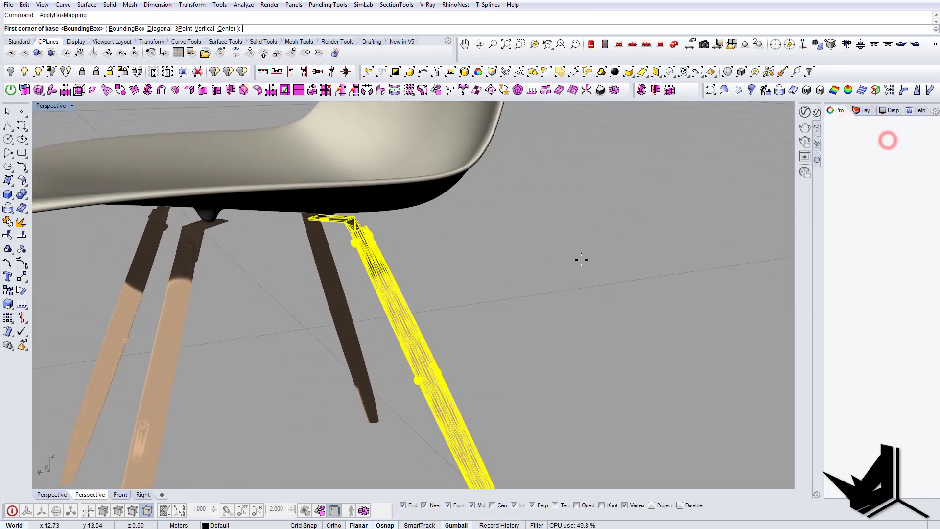
{"action": "key", "text": "Return"}
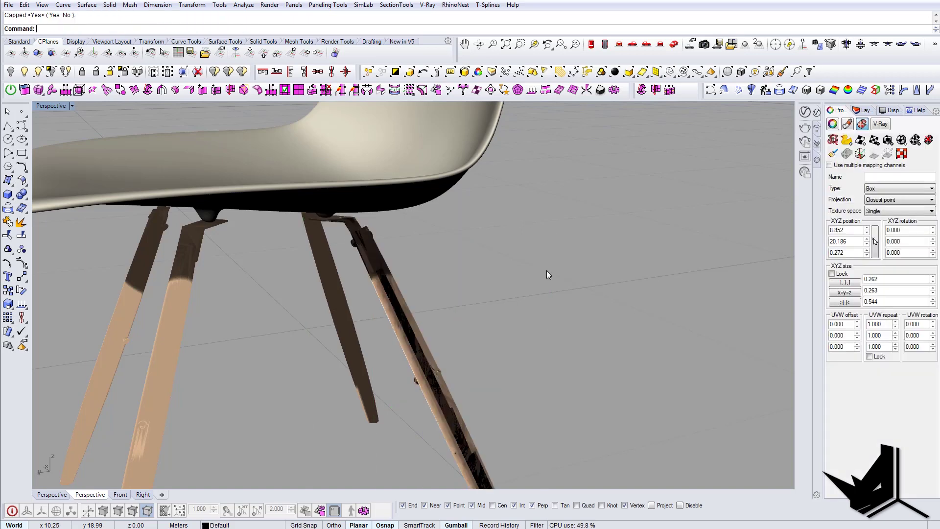
- Try to match the box-mapped leg's texture mapping to an unmapped neighbouring leg
{"action": "right_click_drag", "start_coordinate": [546, 270], "coordinate": [229, 392]}
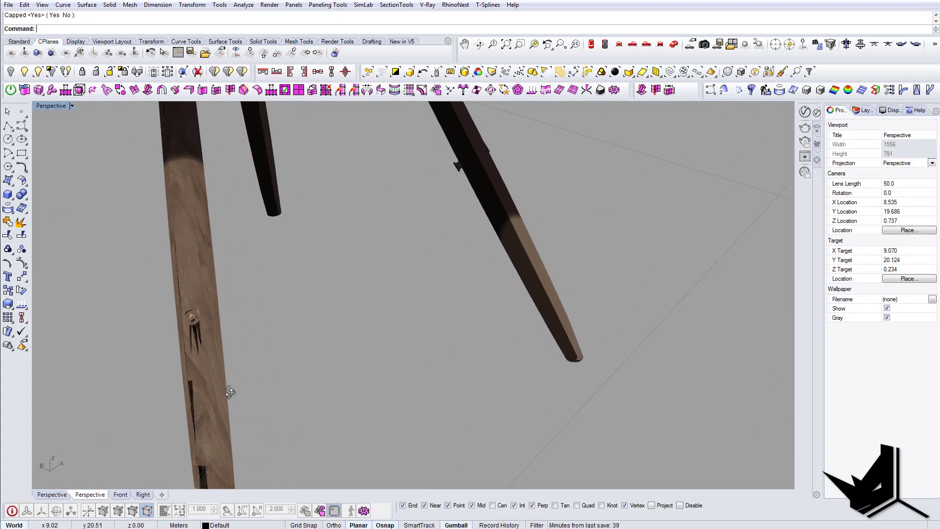
{"action": "left_click", "coordinate": [217, 336]}
{"action": "right_click_drag", "start_coordinate": [259, 327], "coordinate": [380, 292]}
{"action": "key", "text": "Escape"}
{"action": "scroll", "coordinate": [391, 316], "scroll_direction": "down", "scroll_amount": 7}
{"action": "left_click", "coordinate": [362, 316]}
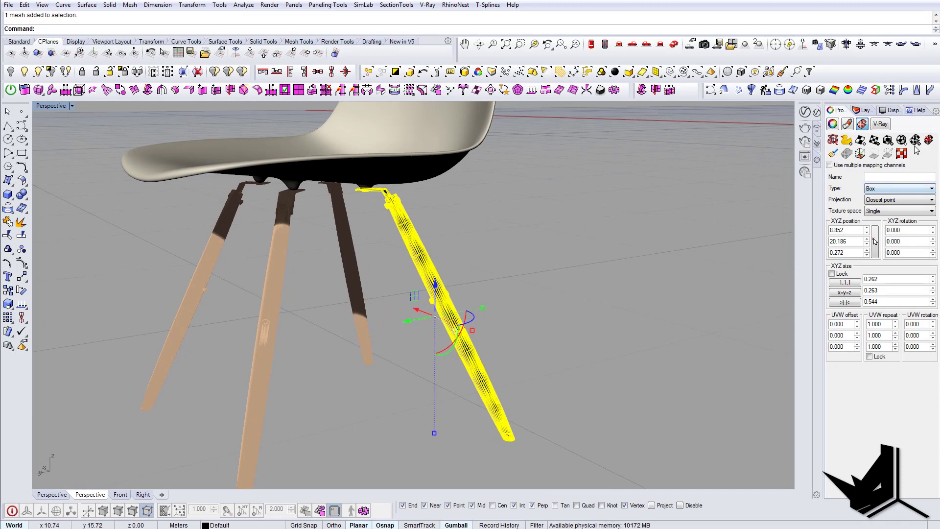
{"action": "left_click", "coordinate": [831, 155]}
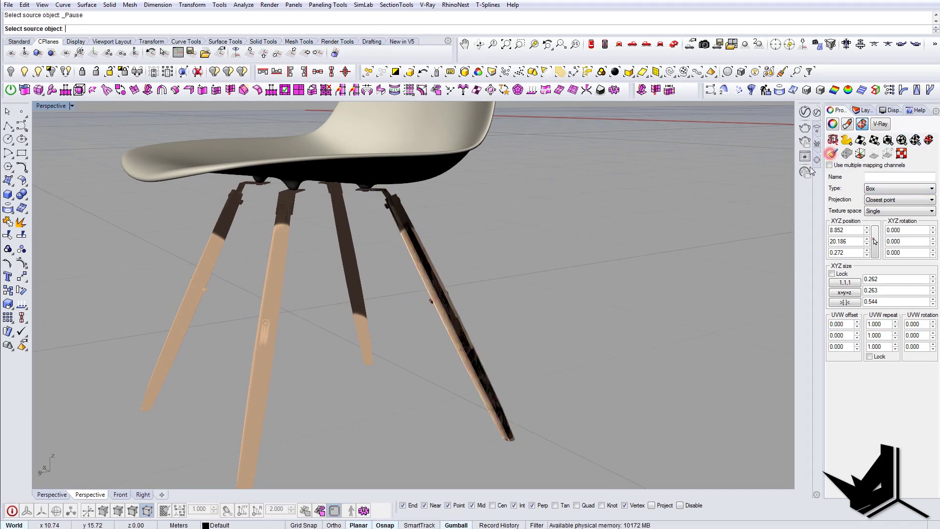
{"action": "left_click", "coordinate": [286, 295]}
{"action": "right_click_drag", "start_coordinate": [286, 295], "coordinate": [495, 225]}
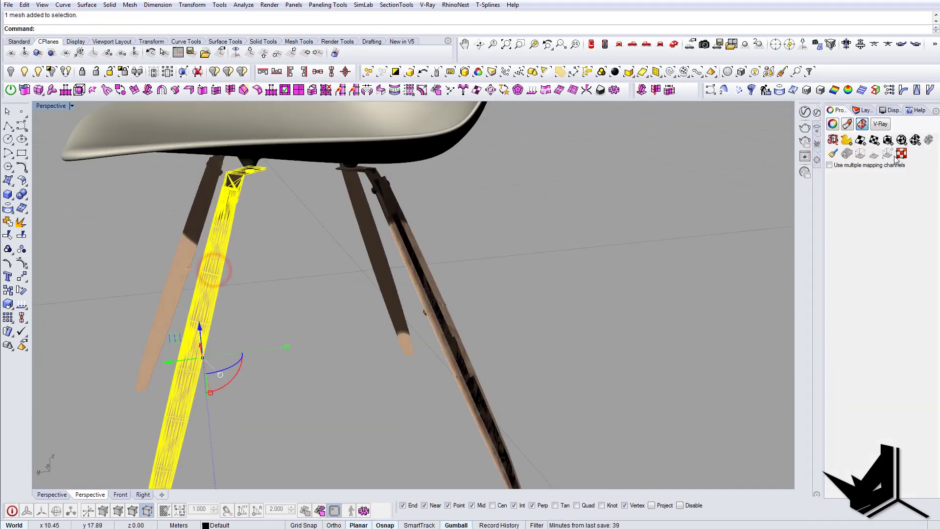
- Match the front leg's texture mapping to the box-mapped leg
{"action": "left_click", "coordinate": [831, 155]}
{"action": "left_click", "coordinate": [437, 321]}
{"action": "right_click_drag", "start_coordinate": [437, 321], "coordinate": [218, 277]}
- Match the texture mapping of the two remaining legs to a box-mapped leg and clear the selection
{"action": "left_click", "coordinate": [203, 265]}
{"action": "left_click", "coordinate": [350, 271], "text": "shift"}
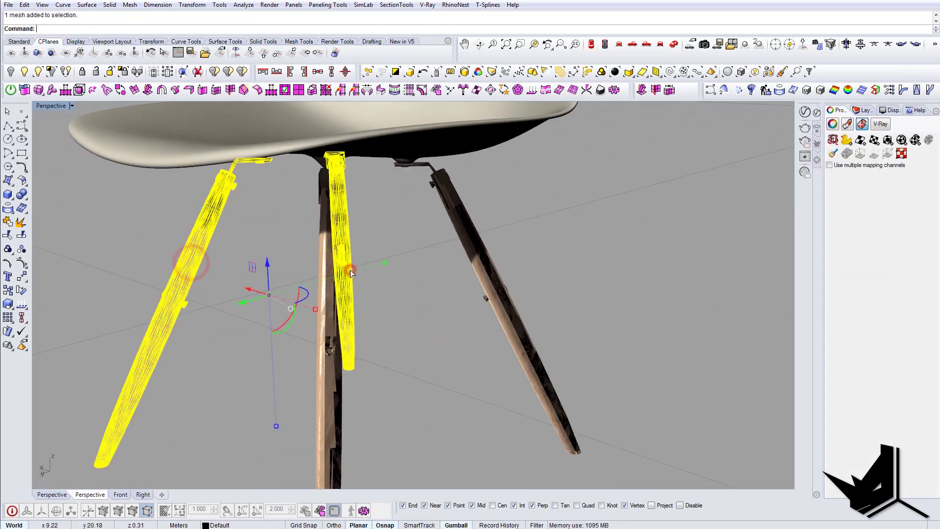
{"action": "left_click", "coordinate": [831, 151]}
{"action": "left_click", "coordinate": [491, 309]}
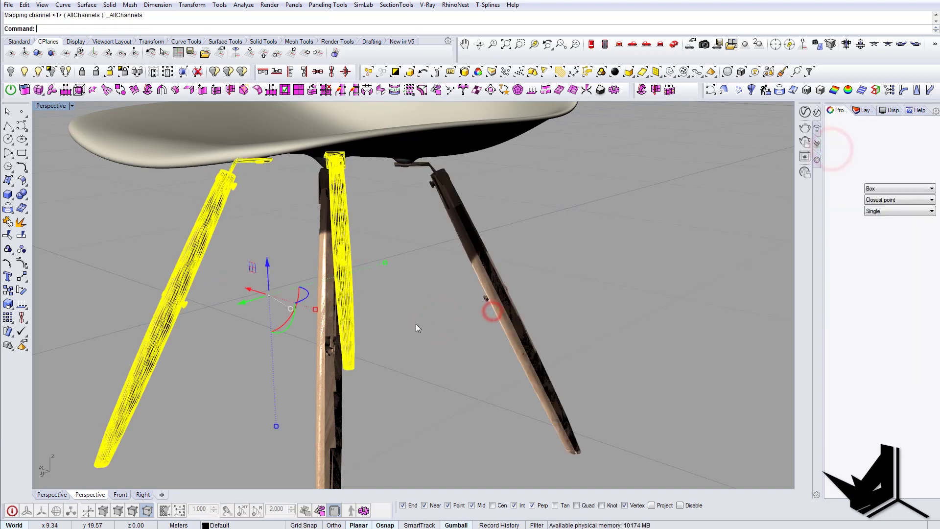
{"action": "right_click_drag", "start_coordinate": [415, 324], "coordinate": [542, 319]}
{"action": "right_click_drag", "start_coordinate": [532, 247], "coordinate": [400, 273]}
{"action": "left_click", "coordinate": [403, 264]}
{"action": "key", "text": "Escape"}
- Return the perspective viewport to the Shaded display mode with the whole chair in view
{"action": "mouse_move", "coordinate": [480, 243]}
{"action": "right_mouse_down"}
{"action": "mouse_move", "coordinate": [428, 245]}
{"action": "mouse_move", "coordinate": [473, 248]}
{"action": "right_mouse_up"}
{"action": "scroll", "coordinate": [469, 251], "scroll_direction": "down", "scroll_amount": 4}
{"action": "right_click_drag", "start_coordinate": [387, 306], "coordinate": [162, 221]}
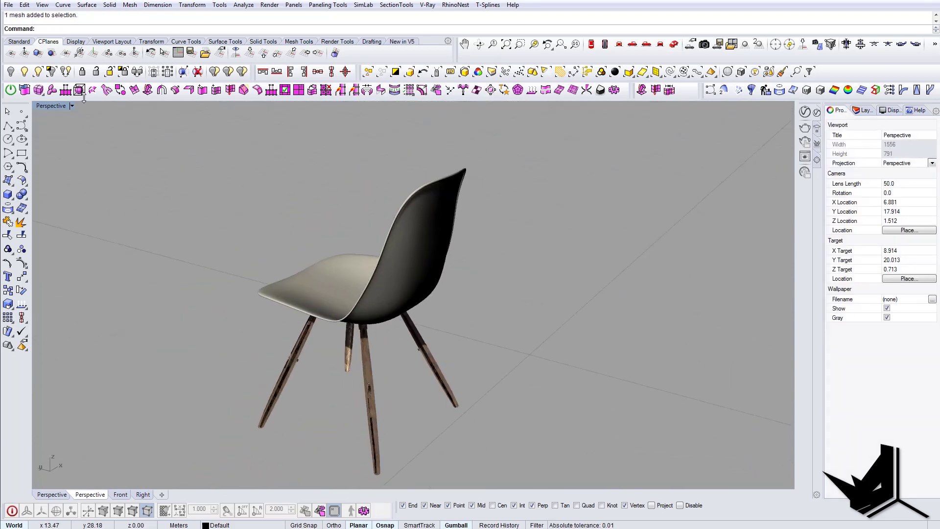
{"action": "left_click", "coordinate": [72, 105]}
{"action": "left_click", "coordinate": [59, 143]}
{"action": "mouse_move", "coordinate": [348, 258]}
{"action": "right_mouse_down", "text": "shift"}
{"action": "mouse_move", "coordinate": [394, 288]}
{"action": "mouse_move", "coordinate": [367, 288]}
{"action": "right_mouse_up", "text": "shift"}
{"action": "scroll", "coordinate": [394, 288], "scroll_direction": "down", "scroll_amount": 2}
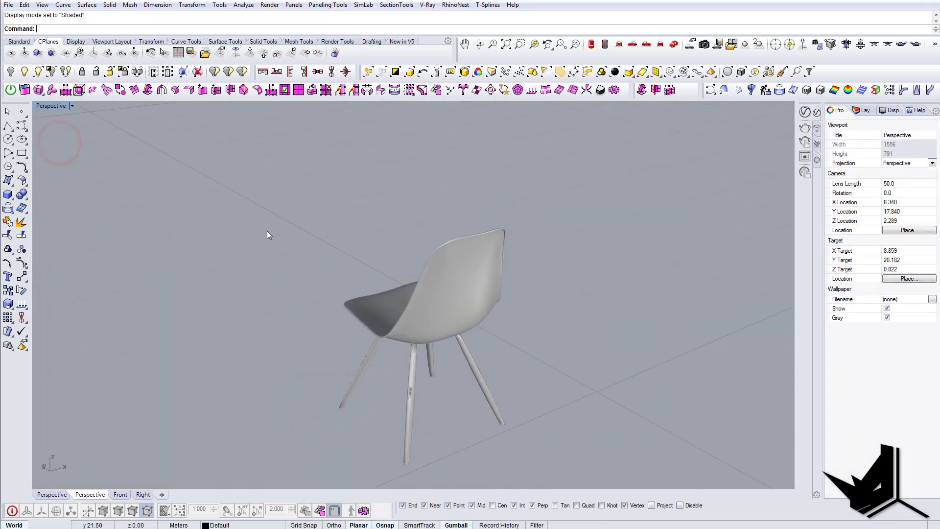
- Group the chair's seat shell and four legs, and show all hidden objects of the building
{"action": "left_click_drag", "start_coordinate": [256, 174], "coordinate": [580, 462]}
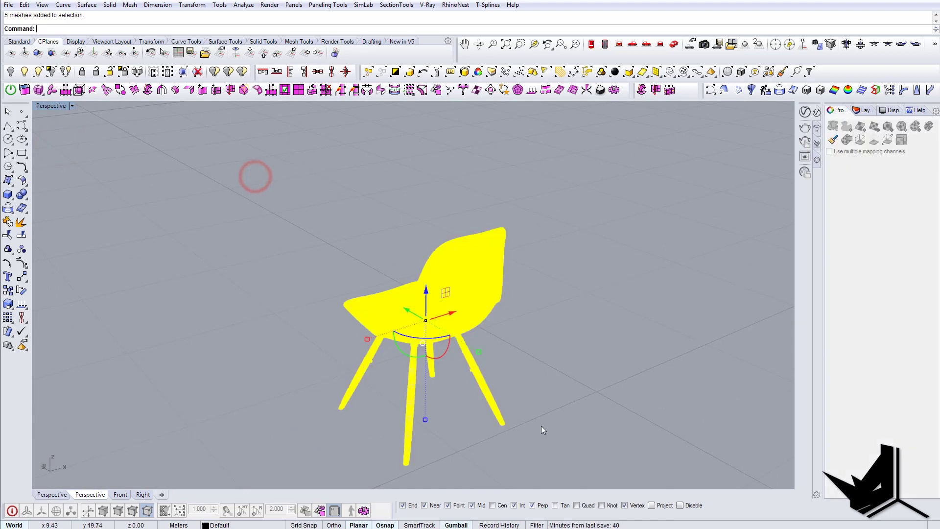
{"action": "key", "text": "ctrl+g"}
{"action": "left_click", "coordinate": [25, 71]}
- Hide the hall's 30 arched roof elements so that the floor is accessible from above
{"action": "scroll", "coordinate": [466, 287], "scroll_direction": "down", "scroll_amount": 8}
{"action": "right_click_drag", "start_coordinate": [466, 287], "coordinate": [377, 274]}
{"action": "scroll", "coordinate": [429, 248], "scroll_direction": "down", "scroll_amount": 8}
{"action": "scroll", "coordinate": [429, 248], "scroll_direction": "down", "scroll_amount": 6}
{"action": "right_click_drag", "start_coordinate": [428, 249], "coordinate": [438, 290]}
{"action": "left_click", "coordinate": [445, 272]}
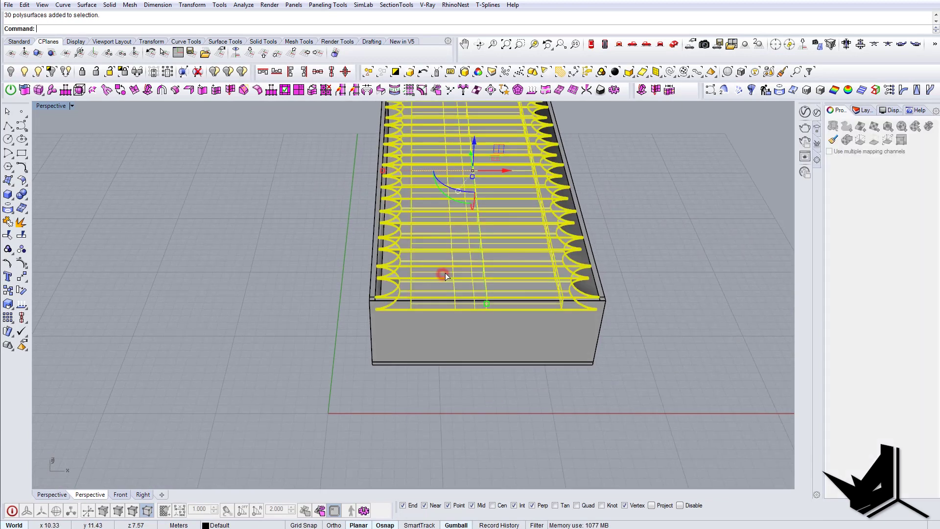
{"action": "left_click", "coordinate": [11, 71]}
{"action": "right_click_drag", "start_coordinate": [490, 231], "coordinate": [433, 342], "text": "shift"}
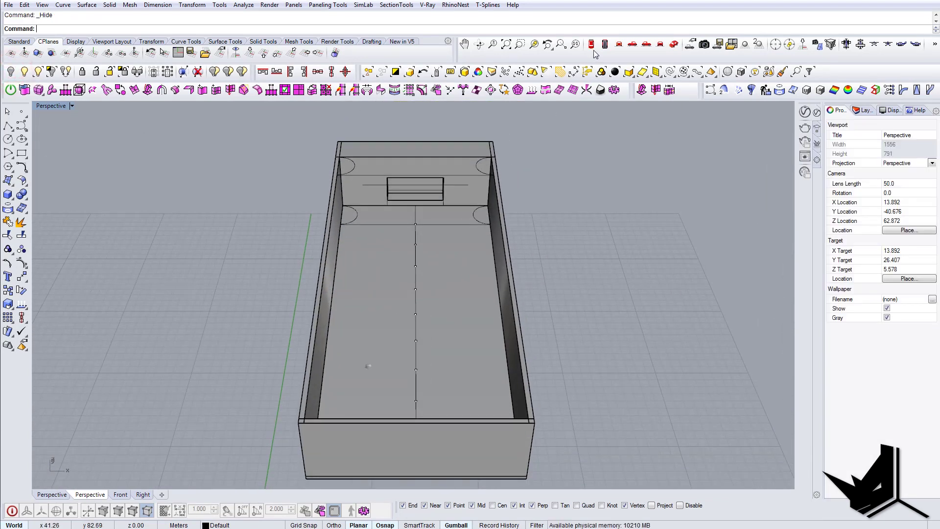
- In the top view, select the grouped chair and move it closer to the hall's side wall
{"action": "left_click", "coordinate": [591, 44]}
{"action": "left_click_drag", "start_coordinate": [266, 311], "coordinate": [366, 361]}
{"action": "scroll", "coordinate": [329, 382], "scroll_direction": "up", "scroll_amount": 4}
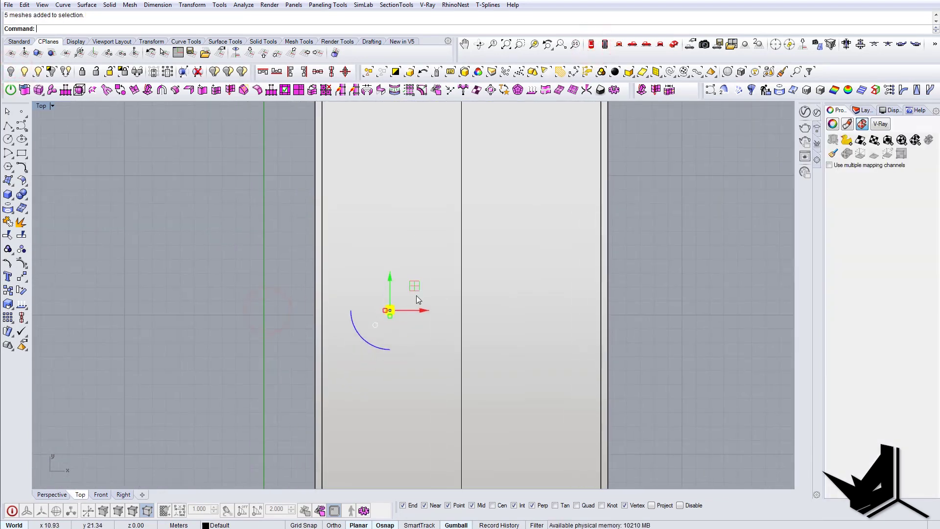
{"action": "scroll", "coordinate": [379, 302], "scroll_direction": "up", "scroll_amount": 3}
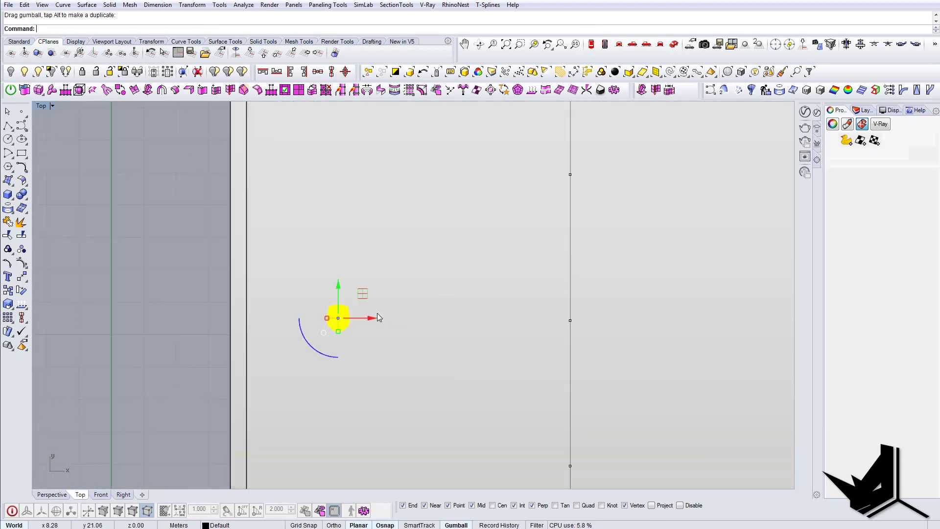
- Delete the gumball duplicate of the chair and use Copy to place one copy directly beside the original
{"action": "left_click_drag", "start_coordinate": [373, 322], "coordinate": [399, 320]}
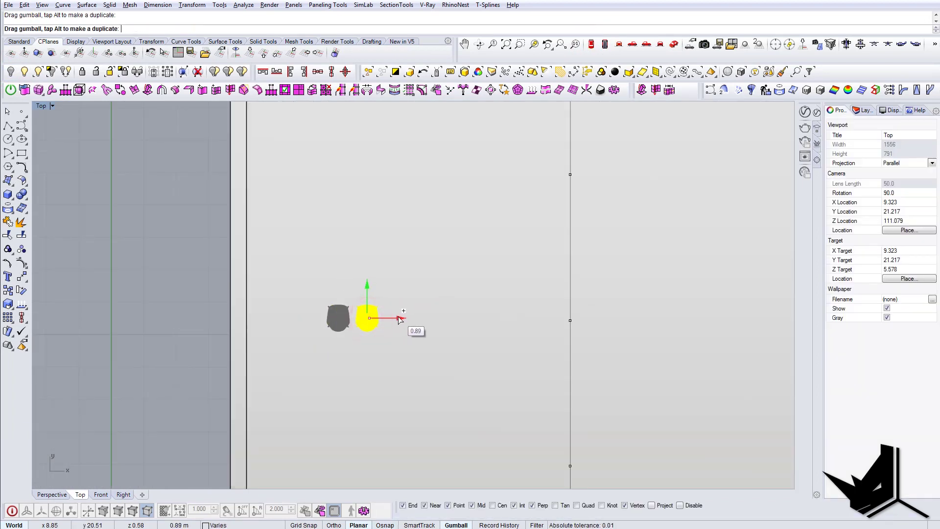
{"action": "key", "text": "Delete"}
{"action": "left_click", "coordinate": [346, 317]}
{"action": "left_click", "coordinate": [351, 346]}
{"action": "left_click", "coordinate": [381, 345]}
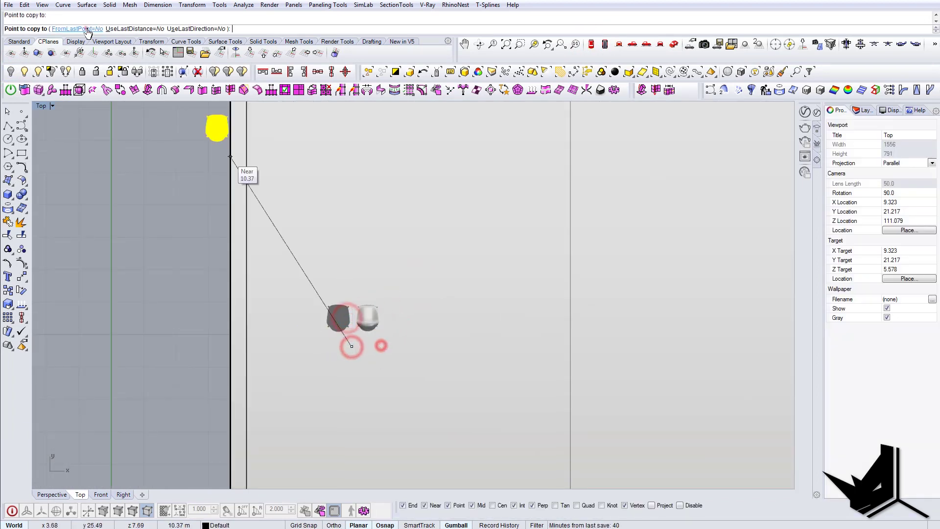
- Repeat the chair copy with FromLastPoint, UseLastDistance and UseLastDirection set to Yes until the row holds seven chairs
{"action": "left_click", "coordinate": [86, 28]}
{"action": "left_click", "coordinate": [123, 29]}
{"action": "left_click", "coordinate": [180, 33]}
{"action": "left_click", "coordinate": [480, 146]}
{"action": "left_click", "coordinate": [530, 181]}
{"action": "left_click", "coordinate": [562, 222]}
{"action": "left_click", "coordinate": [562, 235]}
{"action": "left_click", "coordinate": [563, 235]}
{"action": "right_click", "coordinate": [563, 236]}
- Select the whole row of seven chairs and copy it once towards the stage as a second row
{"action": "left_click_drag", "start_coordinate": [142, 275], "coordinate": [538, 372]}
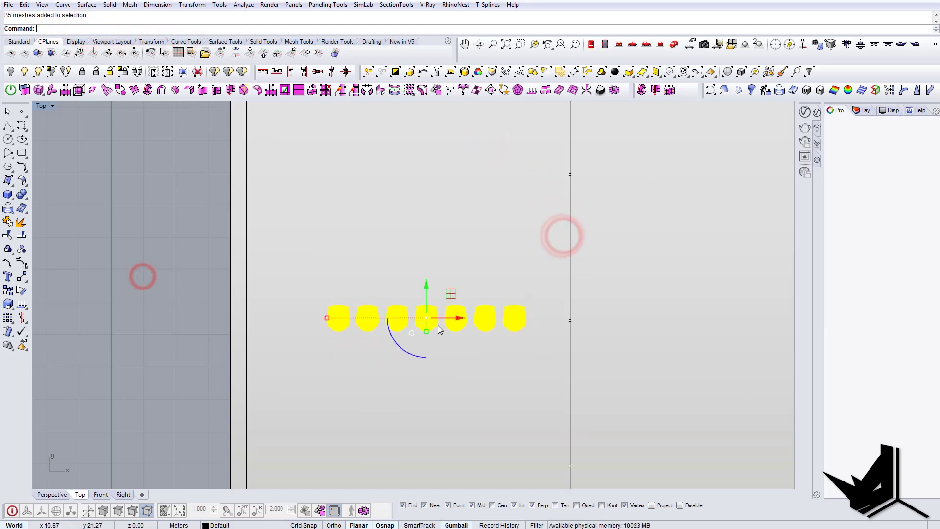
{"action": "scroll", "coordinate": [439, 330], "scroll_direction": "down", "scroll_amount": 4}
{"action": "right_click_drag", "start_coordinate": [296, 359], "coordinate": [288, 387]}
{"action": "right_click", "coordinate": [288, 386]}
{"action": "left_click", "coordinate": [287, 386]}
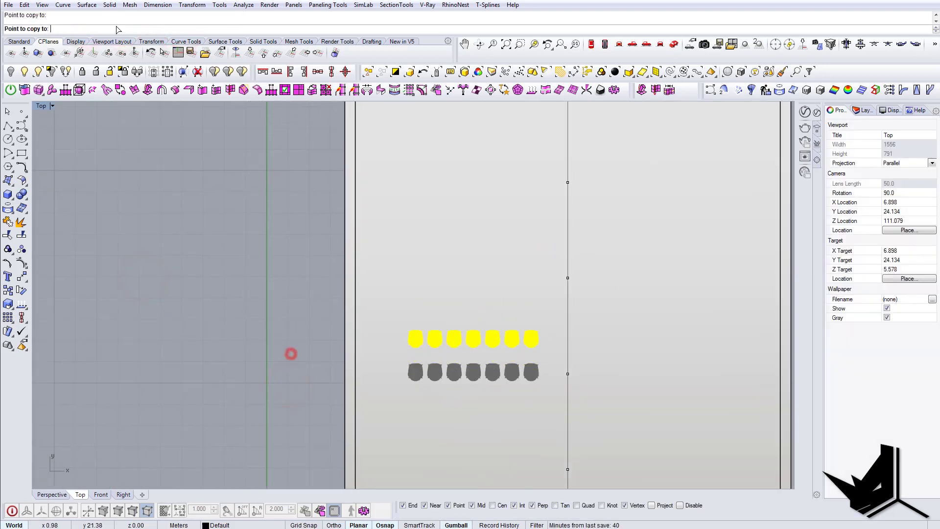
- Repeat the row copy with FromLastPoint, UseLastDistance and UseLastDirection set to Yes to make seven rows of chairs
{"action": "left_click", "coordinate": [93, 28]}
{"action": "left_click", "coordinate": [127, 29]}
{"action": "left_click", "coordinate": [191, 30]}
{"action": "scroll", "coordinate": [222, 311], "scroll_direction": "down", "scroll_amount": 6}
{"action": "left_click", "coordinate": [233, 210]}
{"action": "left_click", "coordinate": [227, 183]}
{"action": "left_click", "coordinate": [228, 162]}
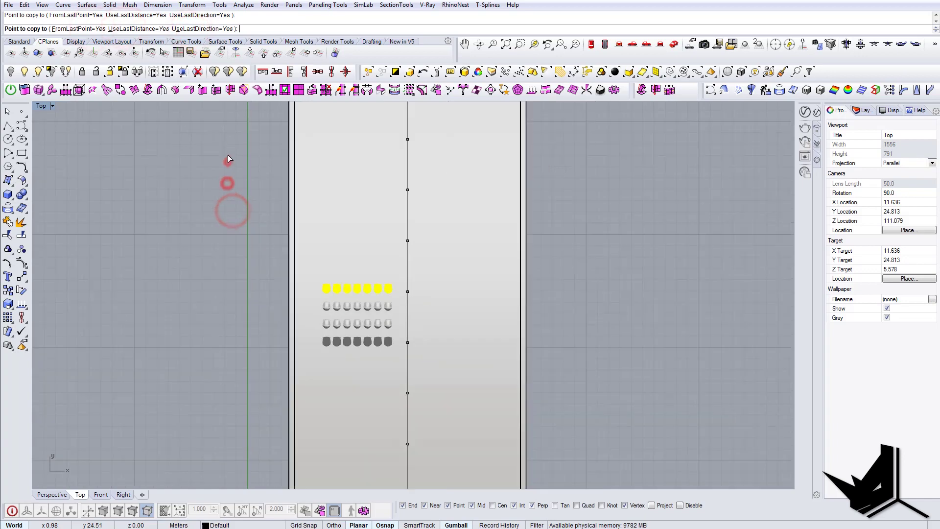
{"action": "left_click", "coordinate": [227, 142]}
{"action": "left_click", "coordinate": [227, 130]}
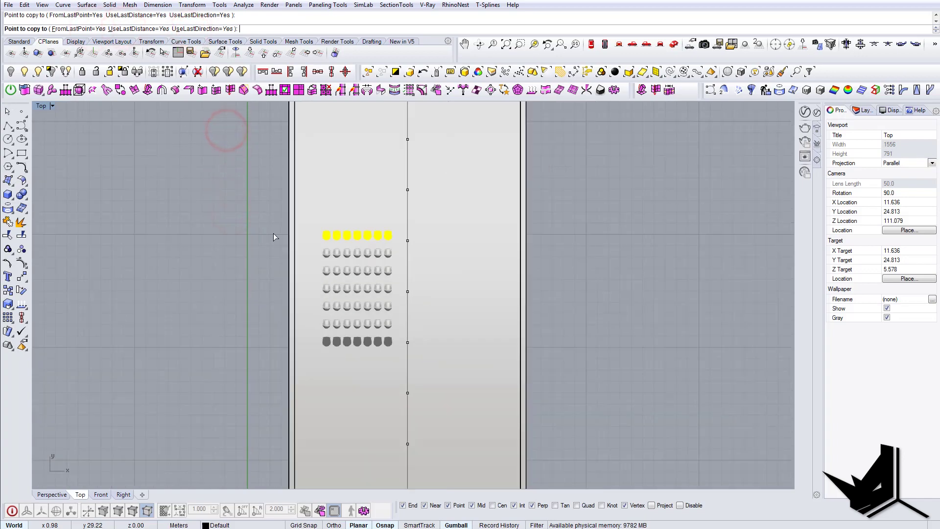
{"action": "left_click", "coordinate": [176, 184]}
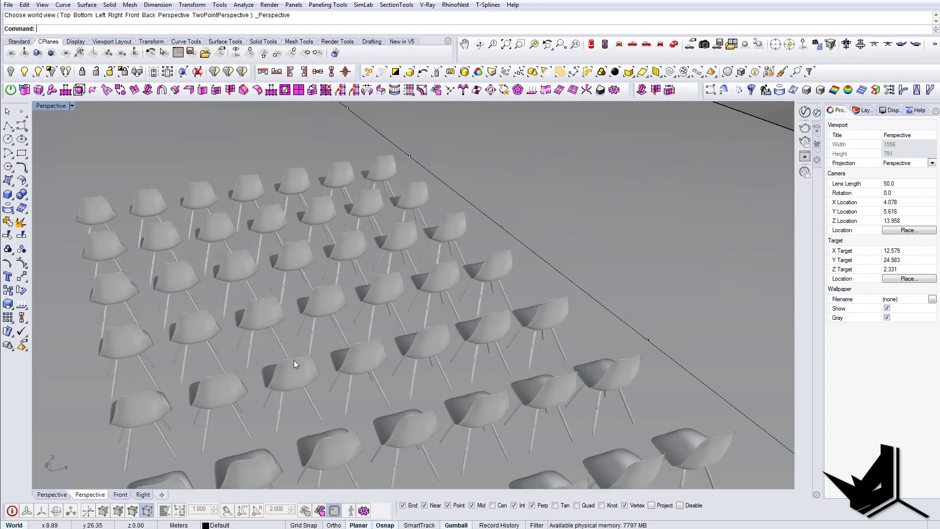
- Show the hidden arched roof and frame an interior perspective from behind the chairs towards the stage
{"action": "right_click_drag", "start_coordinate": [293, 359], "coordinate": [488, 308]}
{"action": "scroll", "coordinate": [483, 306], "scroll_direction": "down", "scroll_amount": 4}
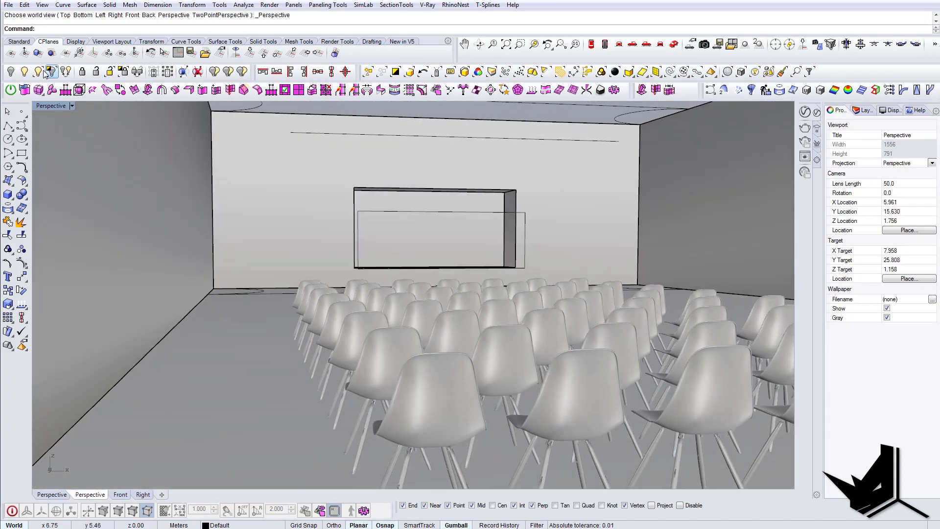
{"action": "left_click", "coordinate": [24, 71]}
{"action": "right_click_drag", "start_coordinate": [482, 235], "coordinate": [420, 264], "text": "shift"}
{"action": "right_click_drag", "start_coordinate": [438, 255], "coordinate": [505, 273]}
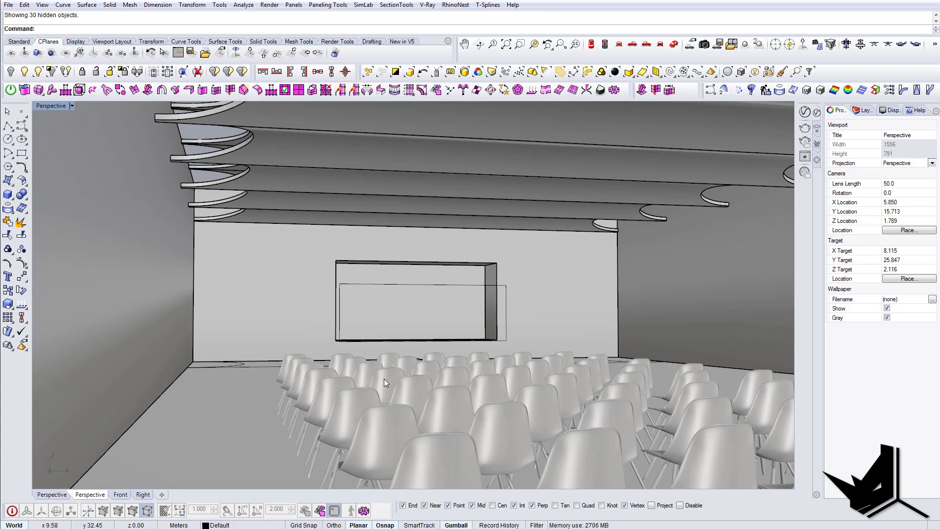
- Open the V-Ray Asset Editor and place a V-Ray dome light outside the hall at the wall's base corner
{"action": "left_click", "coordinate": [804, 112]}
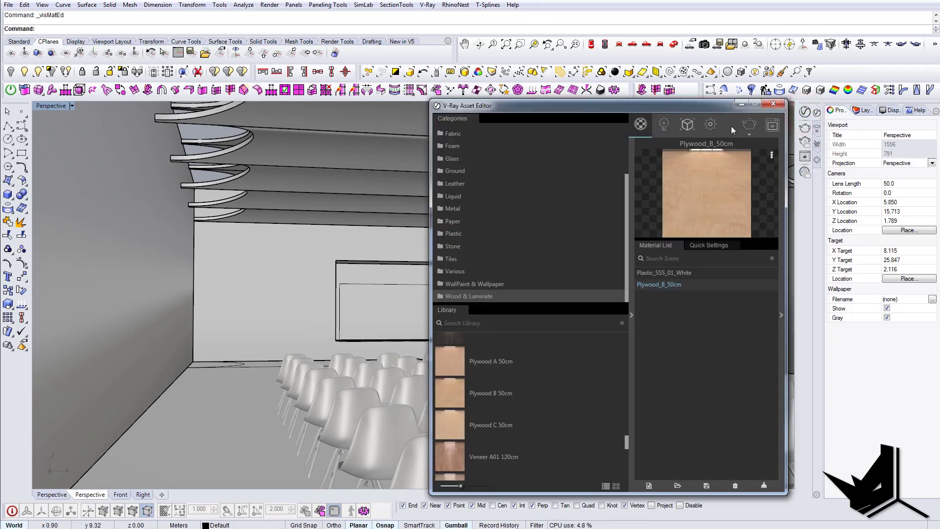
{"action": "left_click", "coordinate": [817, 143]}
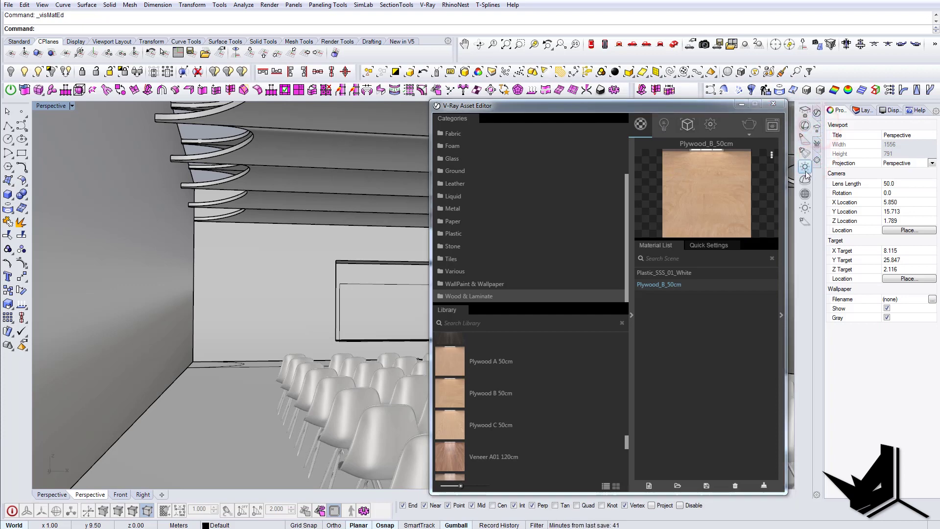
{"action": "left_click", "coordinate": [804, 182]}
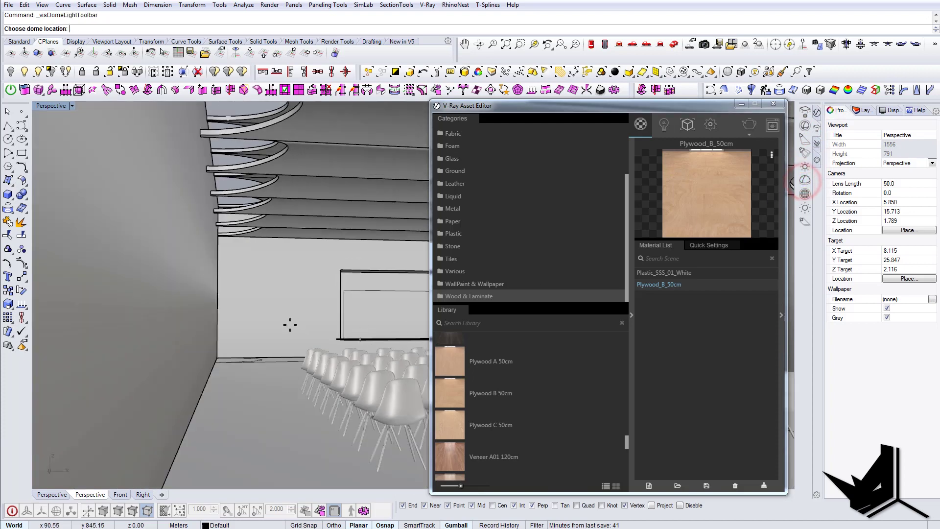
{"action": "left_click", "coordinate": [268, 365]}
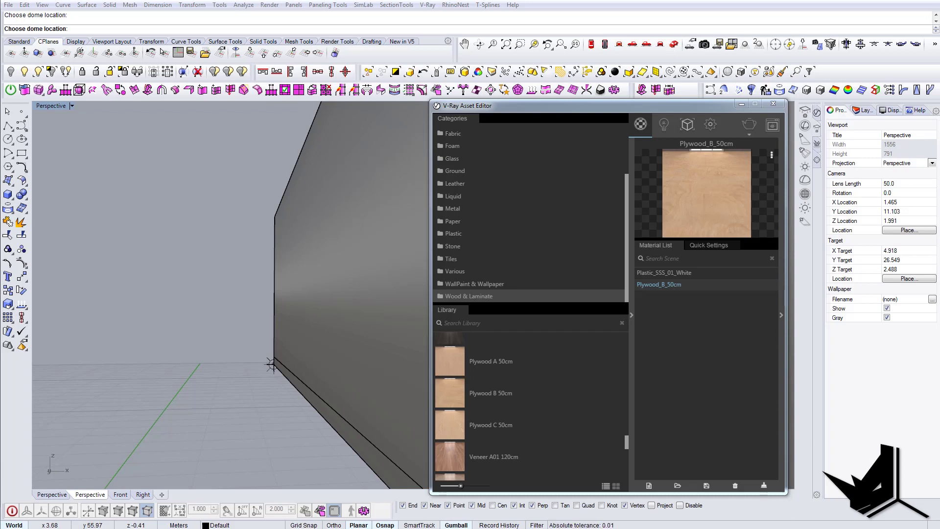
{"action": "left_click", "coordinate": [271, 364]}
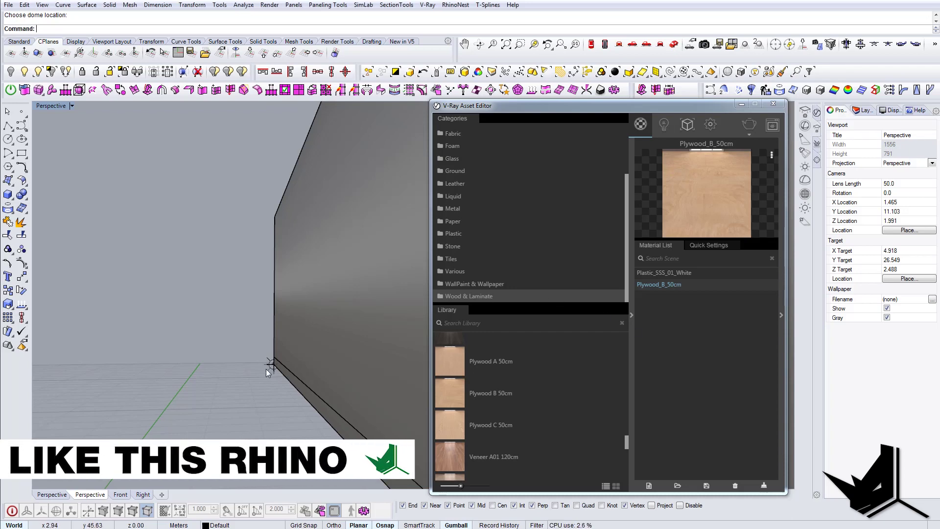
- Check the dome light's HDRI bitmap texture and set the light's intensity to 10
{"action": "left_click", "coordinate": [781, 316]}
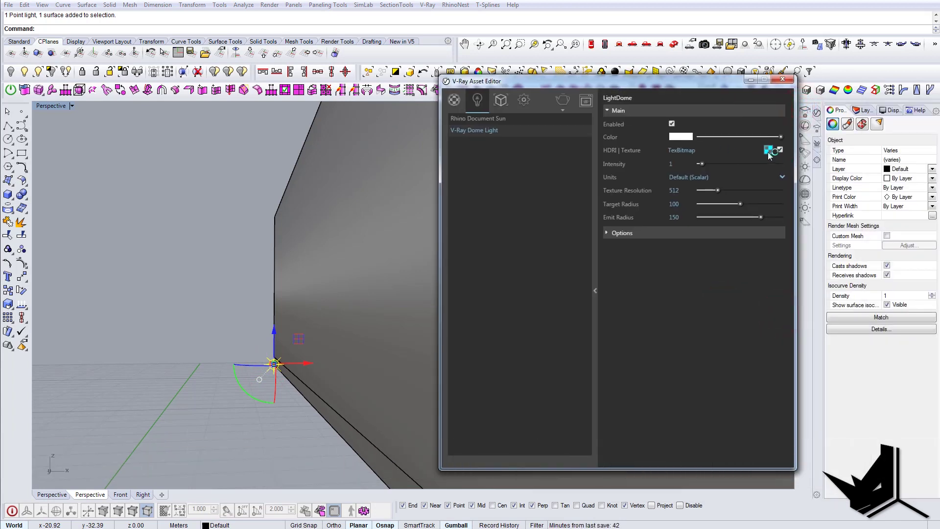
{"action": "left_click", "coordinate": [768, 151]}
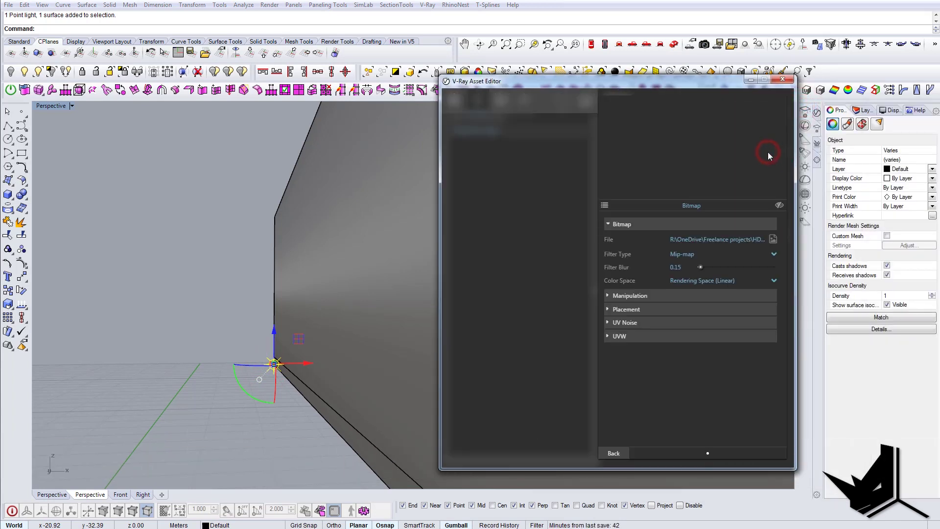
{"action": "left_click", "coordinate": [615, 449]}
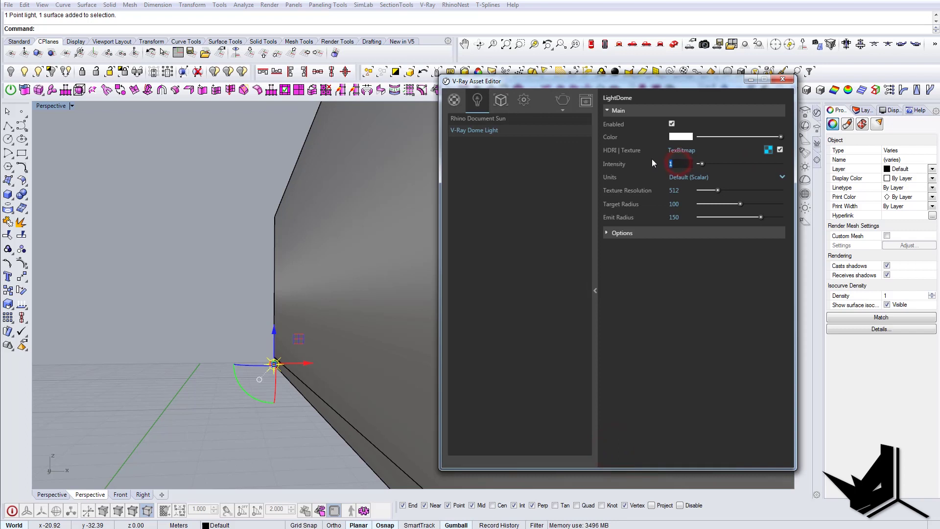
{"action": "key", "text": "Return"}
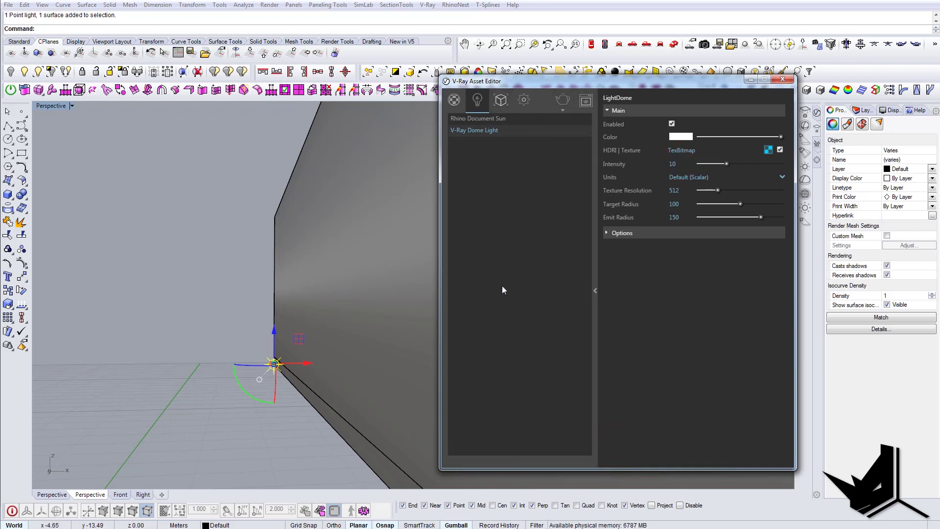
- Minimise the V-Ray Asset Editor and frame the hall interior from behind the chairs towards the stage
{"action": "right_click_drag", "start_coordinate": [281, 325], "coordinate": [275, 353]}
{"action": "left_click", "coordinate": [190, 369]}
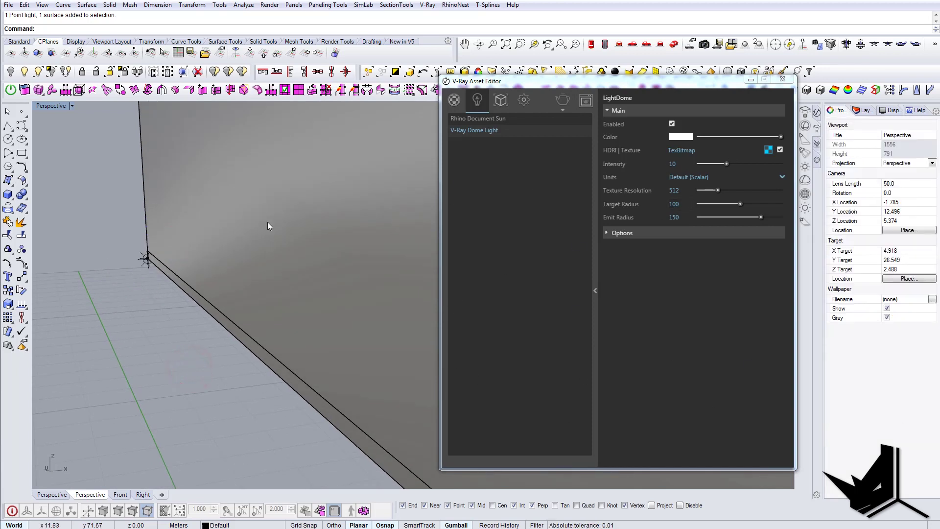
{"action": "left_click_drag", "start_coordinate": [715, 84], "coordinate": [408, 104]}
{"action": "left_click", "coordinate": [887, 110]}
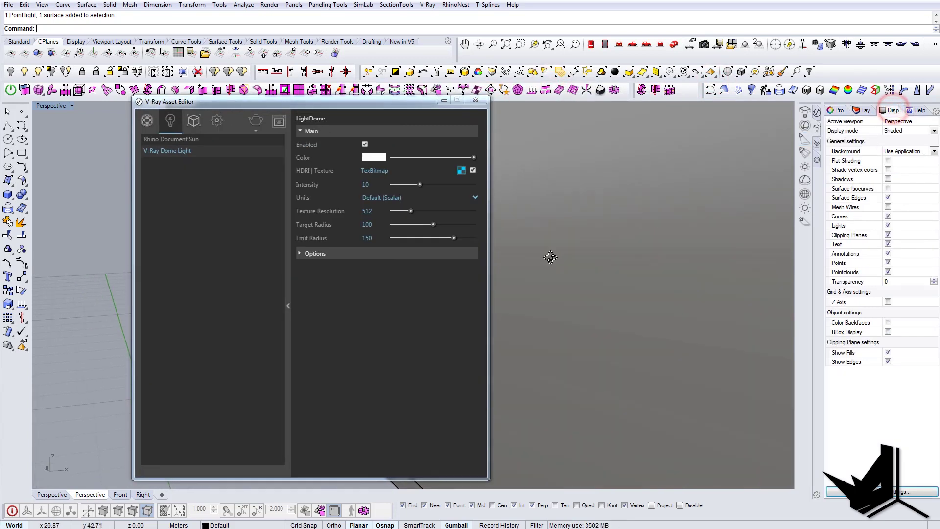
{"action": "mouse_move", "coordinate": [467, 233]}
{"action": "right_mouse_down"}
{"action": "mouse_move", "coordinate": [563, 220]}
{"action": "mouse_move", "coordinate": [667, 227]}
{"action": "mouse_move", "coordinate": [677, 293]}
{"action": "mouse_move", "coordinate": [675, 281]}
{"action": "mouse_move", "coordinate": [566, 298]}
{"action": "right_mouse_up"}
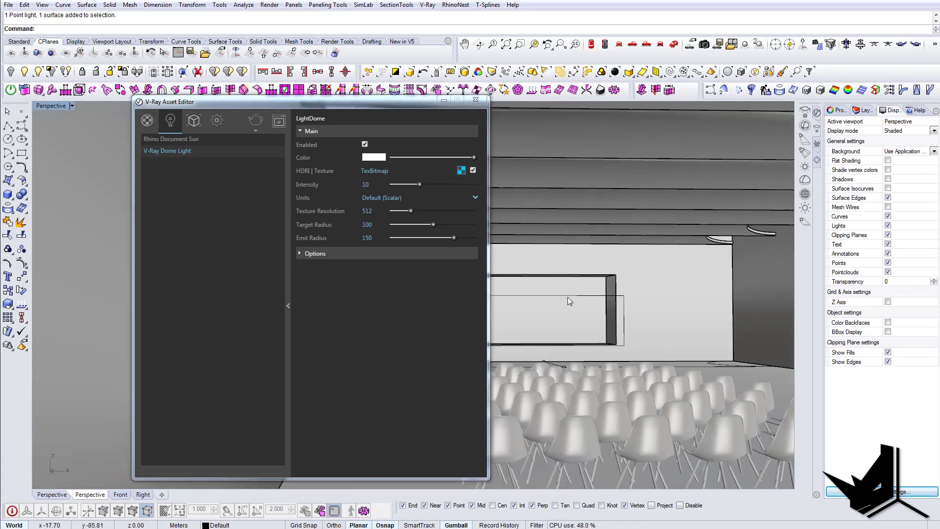
{"action": "left_click", "coordinate": [447, 108]}
{"action": "left_click", "coordinate": [444, 100]}
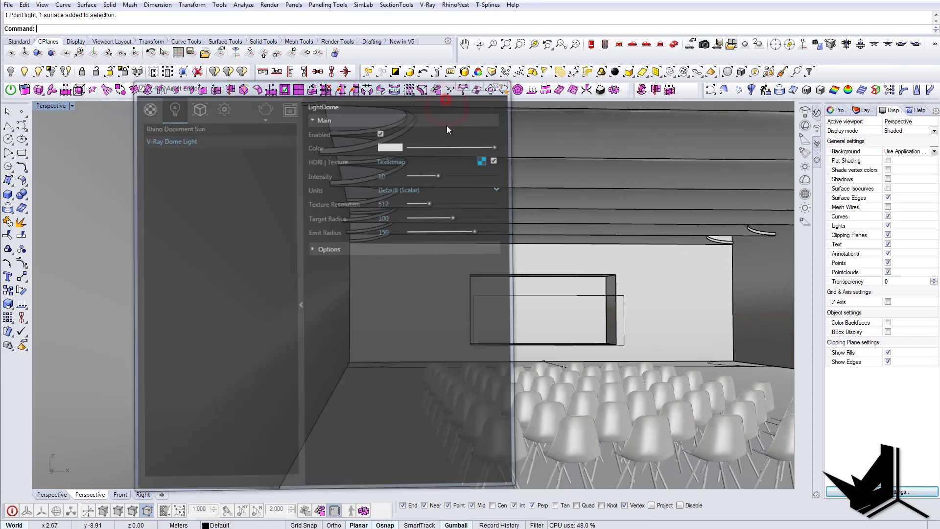
{"action": "right_click_drag", "start_coordinate": [460, 289], "coordinate": [505, 281]}
{"action": "scroll", "coordinate": [506, 285], "scroll_direction": "down", "scroll_amount": 5}
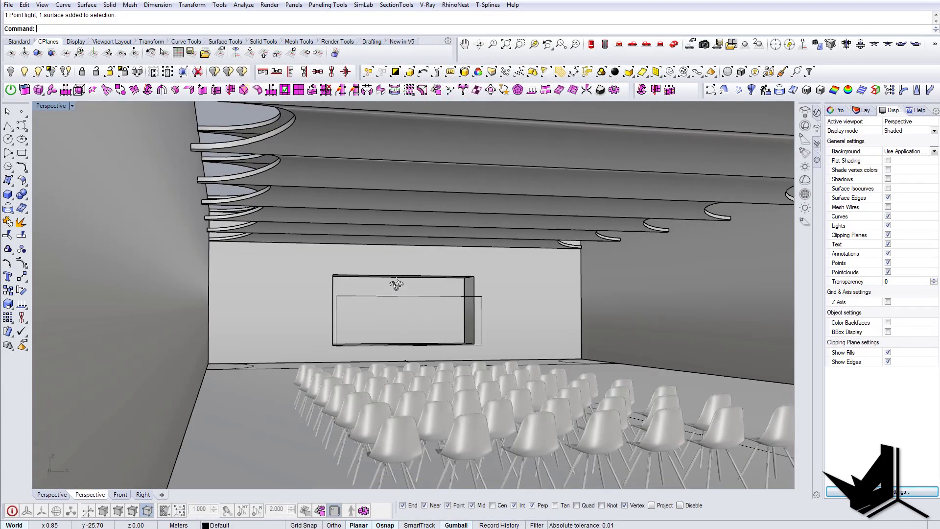
- Set the perspective viewport's lens length to 35 mm and reframe the interior closer to the chairs
{"action": "left_click", "coordinate": [72, 107]}
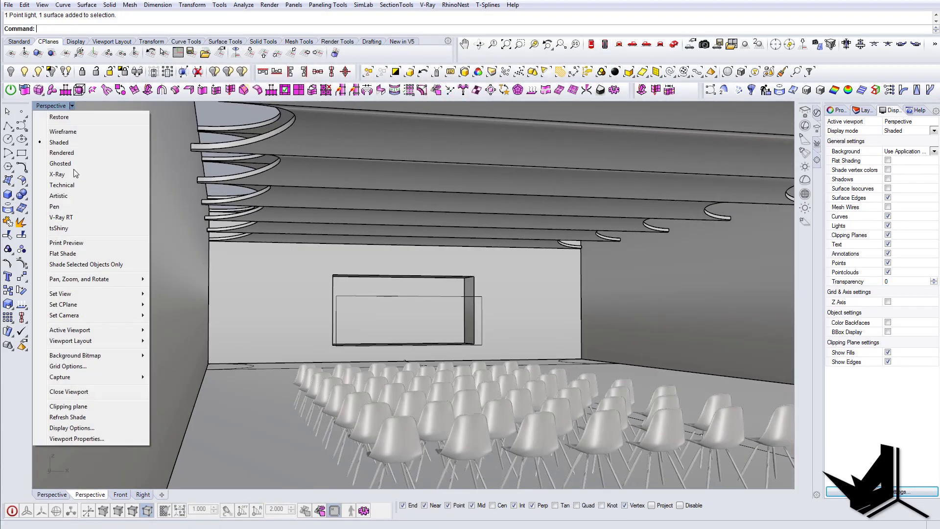
{"action": "left_click", "coordinate": [86, 438]}
{"action": "double_click", "coordinate": [398, 265]}
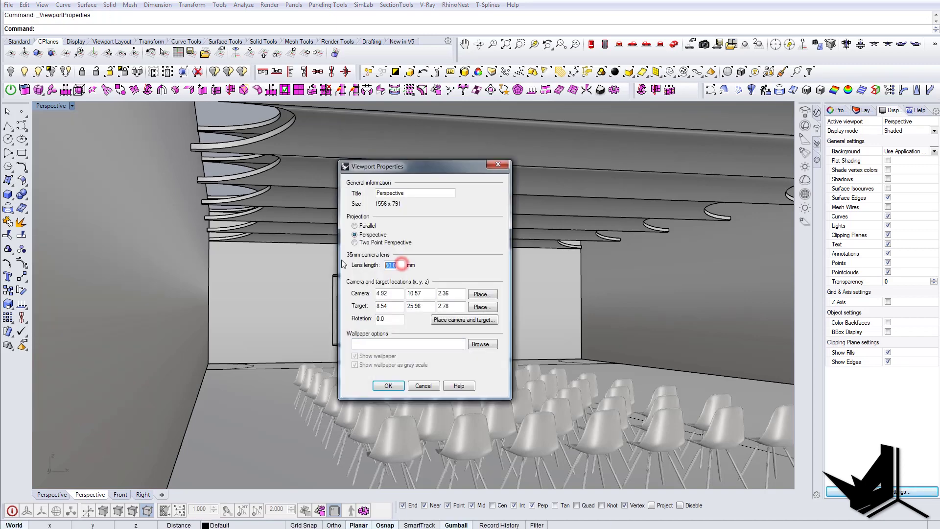
{"action": "type", "text": "35"}
{"action": "key", "text": "Return"}
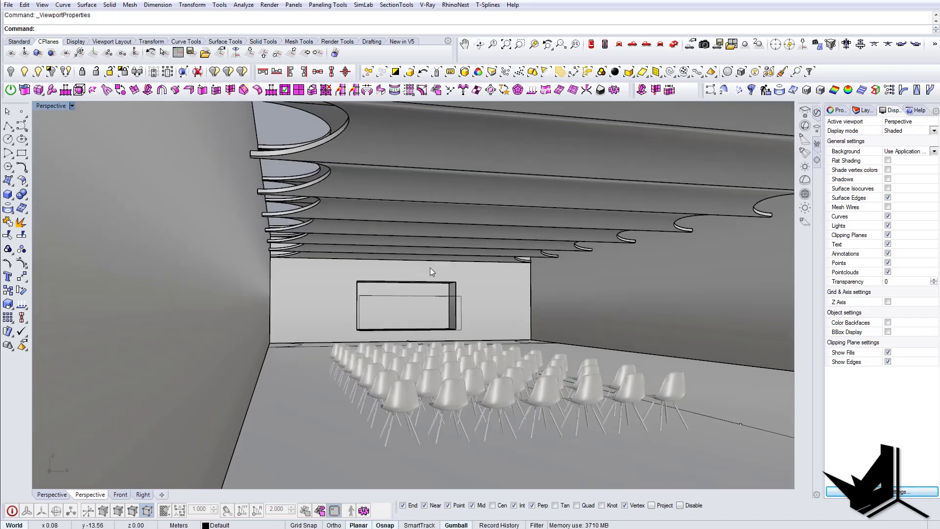
{"action": "right_click_drag", "start_coordinate": [430, 267], "coordinate": [487, 212]}
{"action": "scroll", "coordinate": [396, 267], "scroll_direction": "up", "scroll_amount": 2}
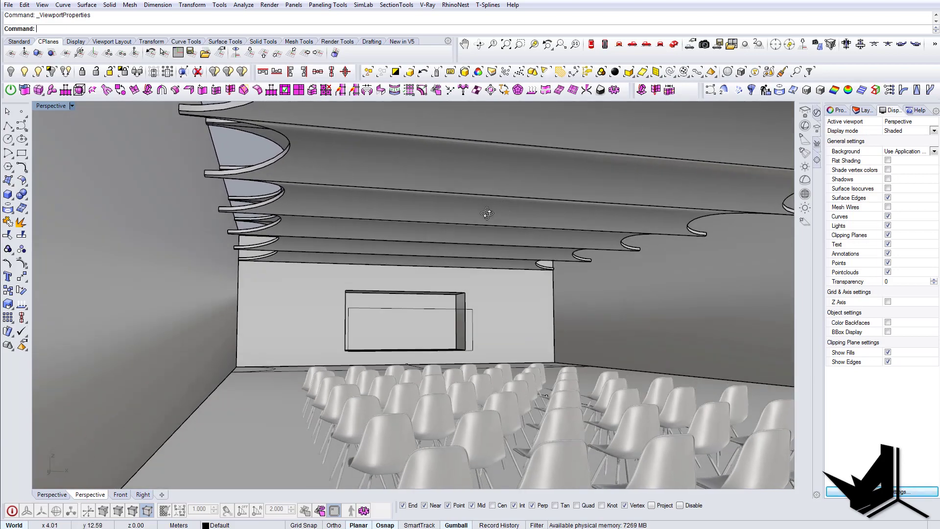
- Show Named Views and save the current interior view as "Perspective 1"
{"action": "left_click", "coordinate": [817, 108]}
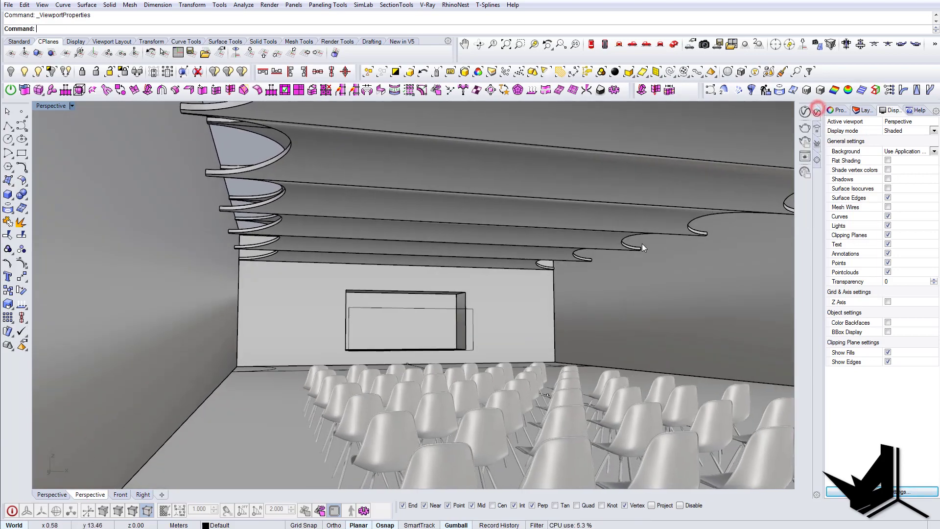
{"action": "right_click", "coordinate": [926, 114]}
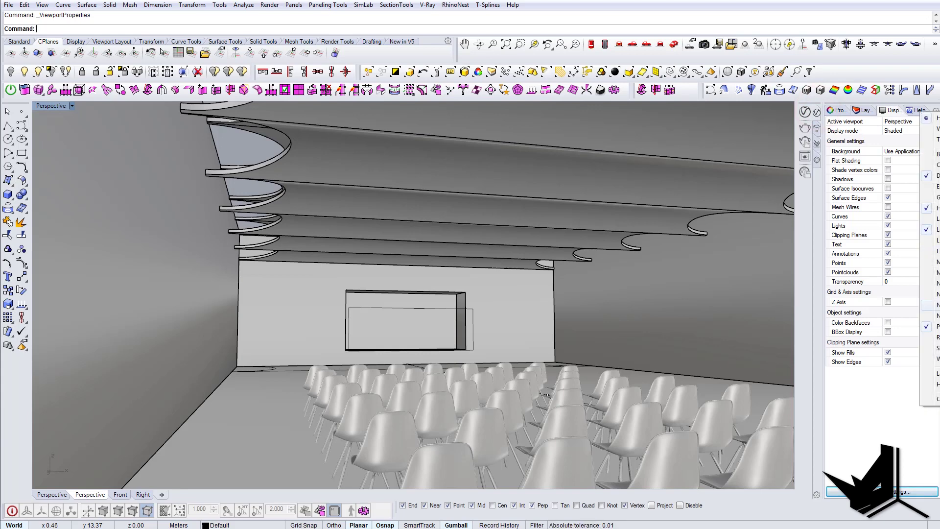
{"action": "left_click", "coordinate": [930, 304]}
{"action": "left_click", "coordinate": [829, 120]}
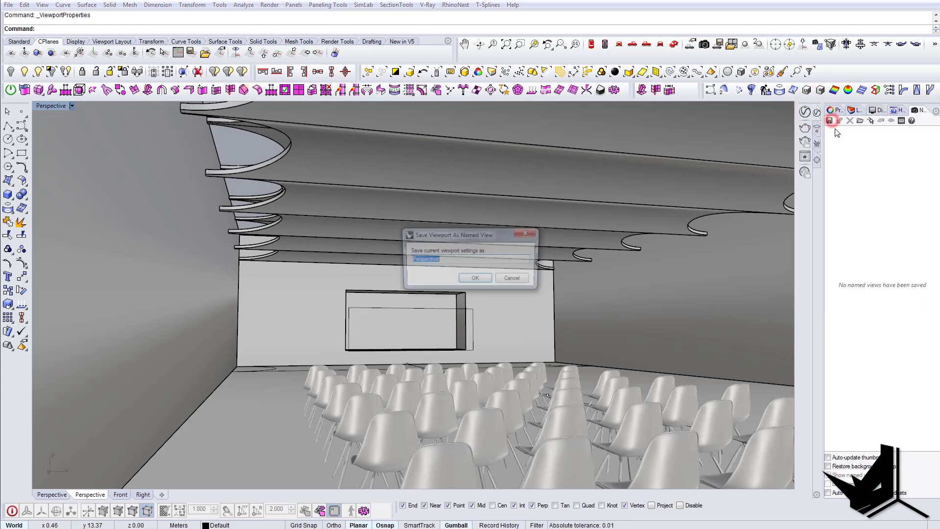
{"action": "left_click", "coordinate": [475, 262]}
{"action": "type", "text": "1"}
{"action": "left_click", "coordinate": [475, 279]}
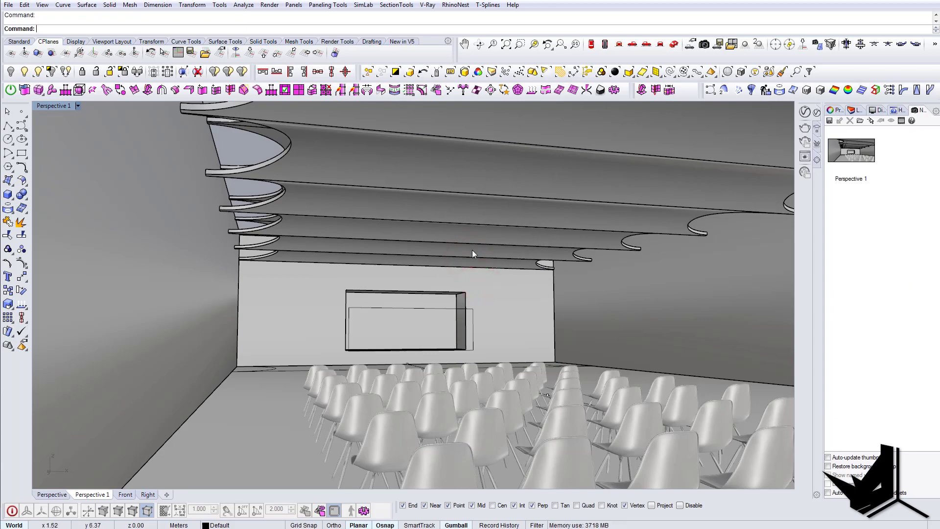
- Orbit away from the interior view and restore the Perspective 1 named view to test it
{"action": "right_click_drag", "start_coordinate": [473, 253], "coordinate": [263, 275]}
{"action": "right_click_drag", "start_coordinate": [422, 297], "coordinate": [482, 277]}
{"action": "double_click", "coordinate": [865, 176]}
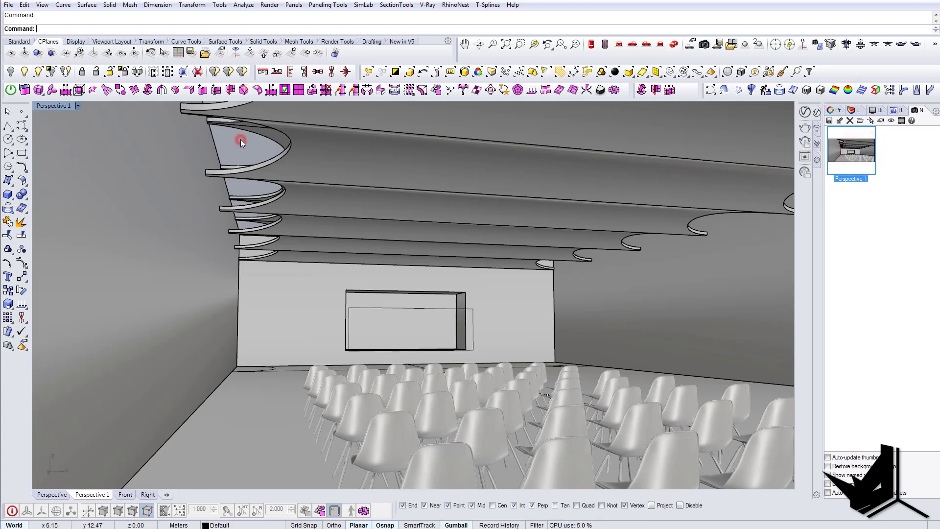
- Select all curves with SelCrv and hide them
{"action": "type", "text": "SelCrv"}
{"action": "key", "text": "Return"}
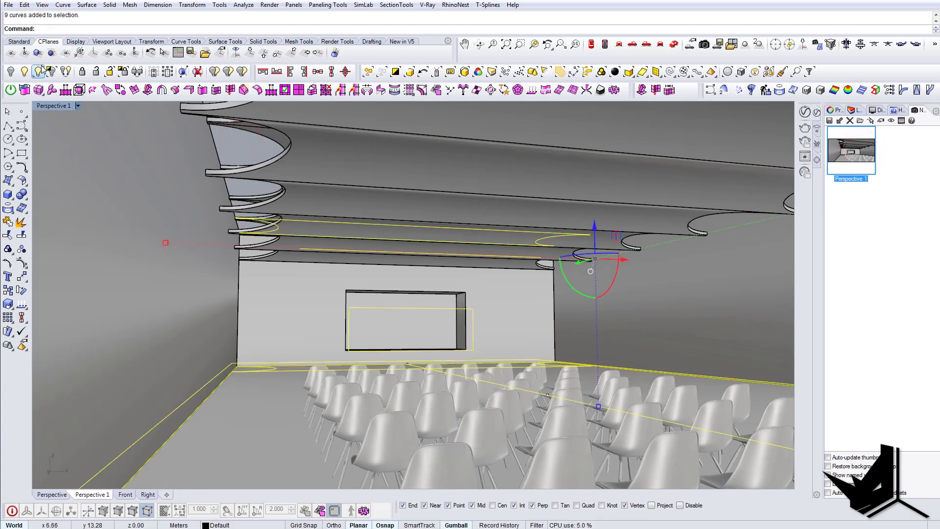
{"action": "left_click", "coordinate": [11, 72]}
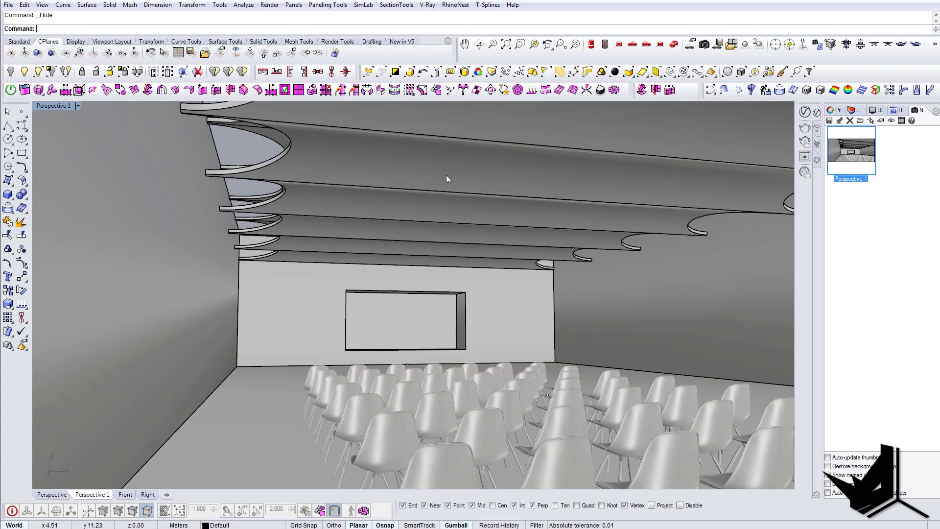
- Enable interactive rendering in the V-Ray settings, run a test render in the frame buffer, and minimise the frame buffer
{"action": "left_click", "coordinate": [805, 112]}
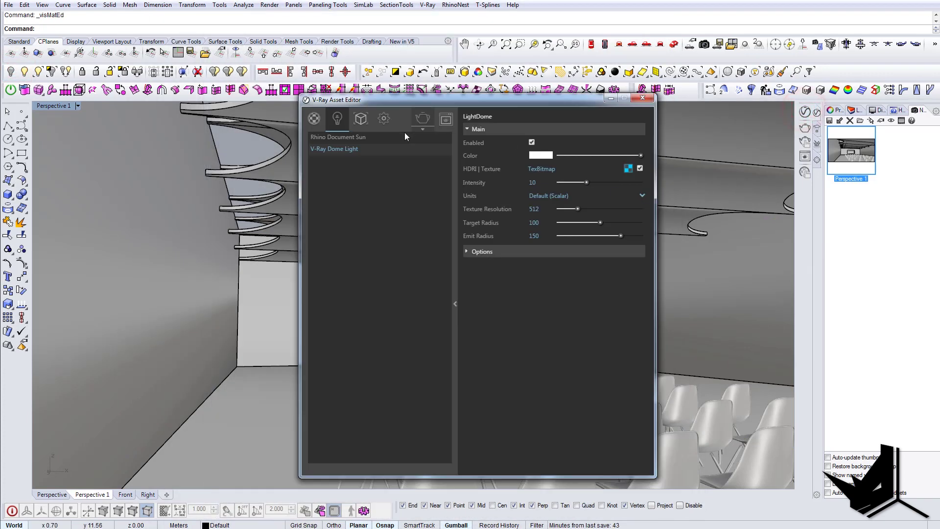
{"action": "left_click", "coordinate": [384, 118]}
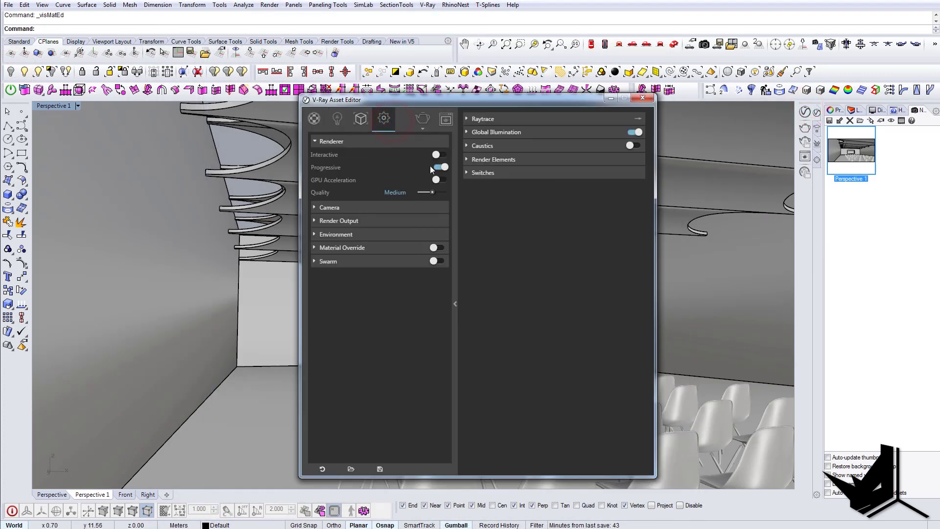
{"action": "left_click", "coordinate": [440, 154]}
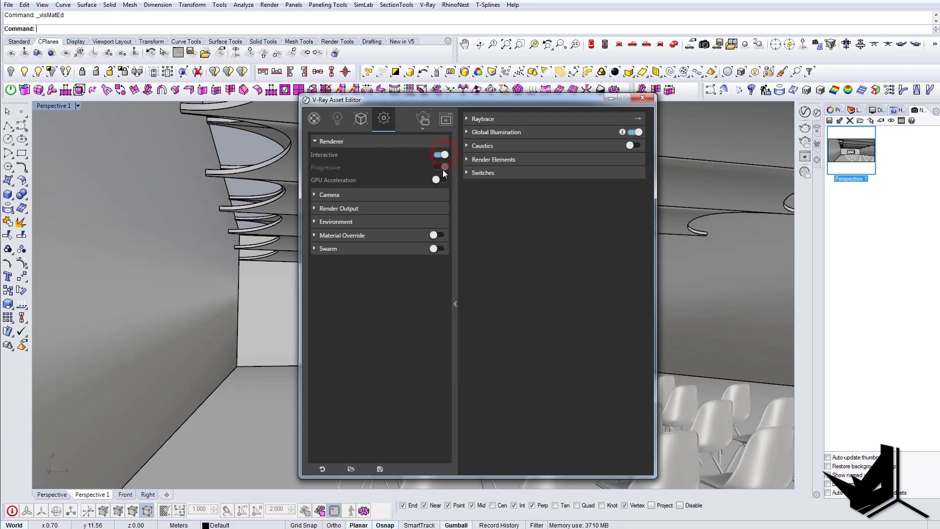
{"action": "left_click", "coordinate": [446, 119]}
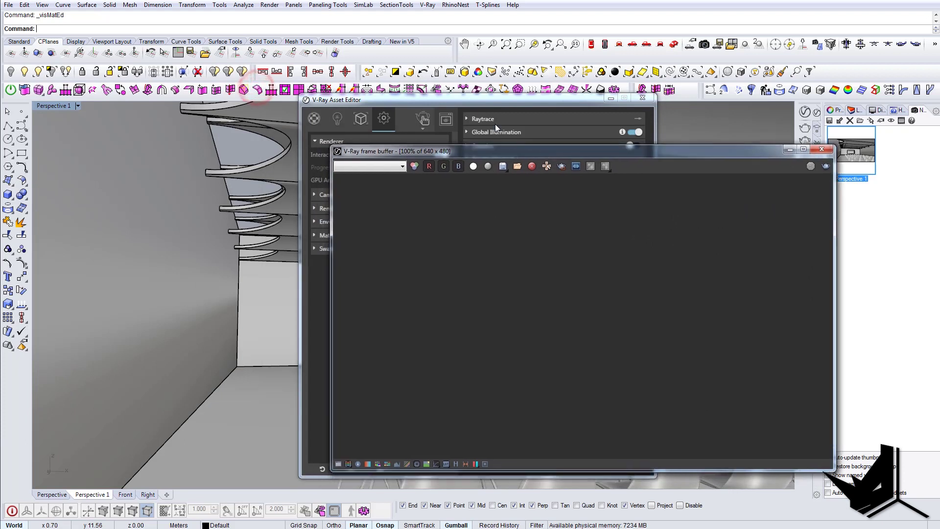
{"action": "left_click", "coordinate": [423, 119]}
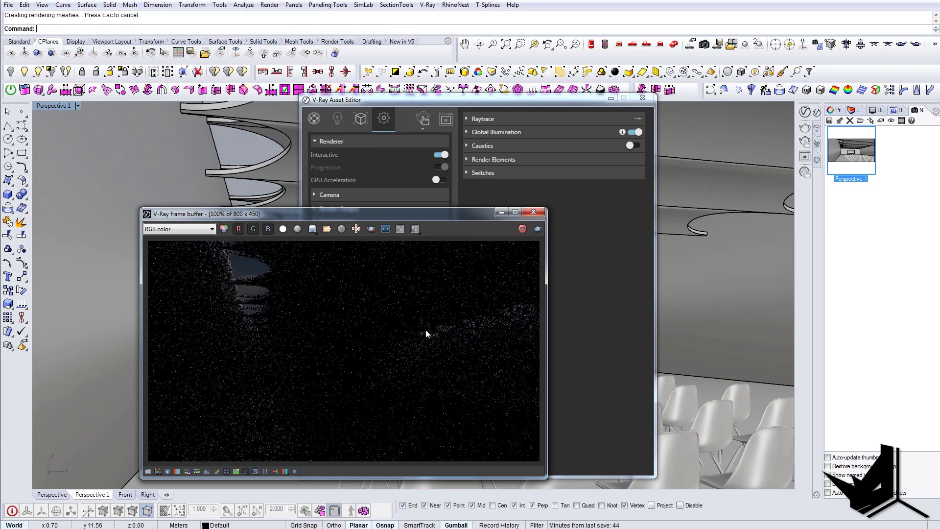
{"action": "left_click_drag", "start_coordinate": [418, 215], "coordinate": [350, 177]}
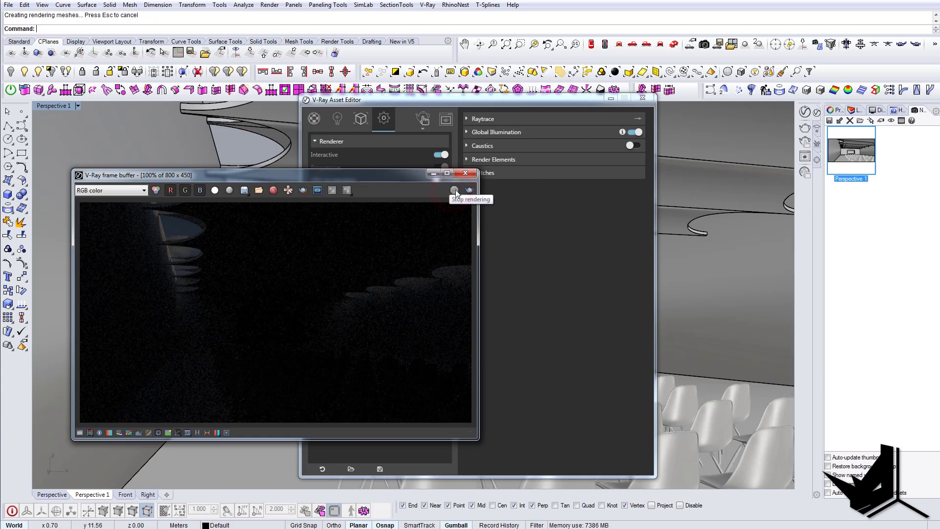
{"action": "left_click", "coordinate": [433, 171]}
- Set the V-Ray dome light's intensity to 150 and check the lighting in a new interactive render
{"action": "left_click", "coordinate": [336, 118]}
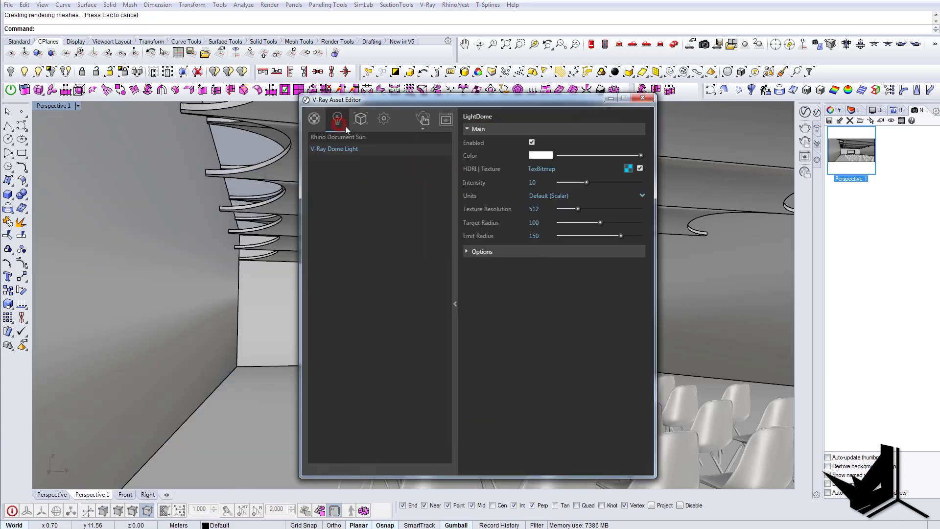
{"action": "left_click_drag", "start_coordinate": [540, 182], "coordinate": [516, 179]}
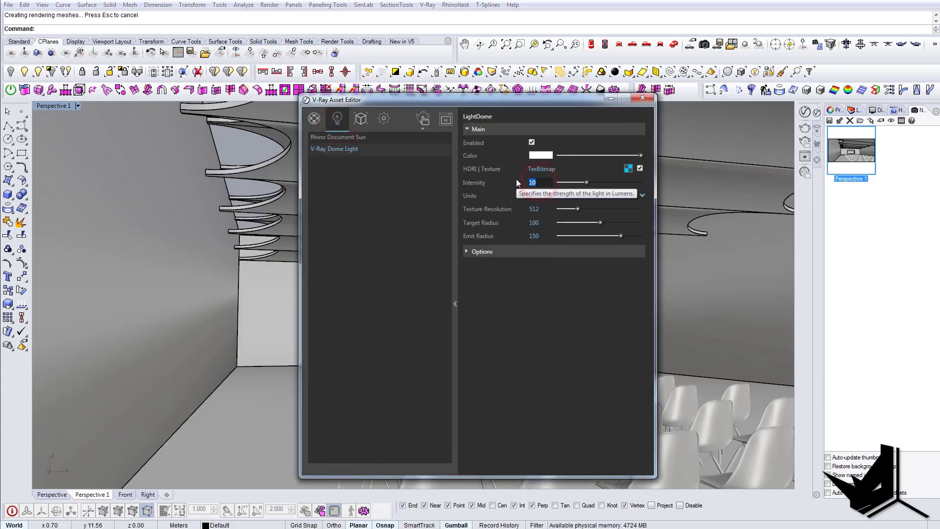
{"action": "type", "text": "150"}
{"action": "key", "text": "Return"}
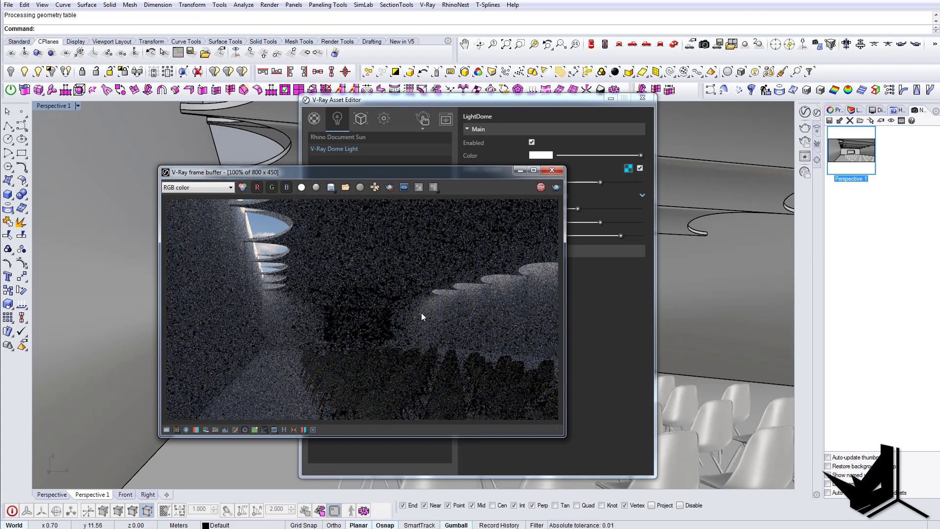
{"action": "left_click_drag", "start_coordinate": [392, 173], "coordinate": [355, 143]}
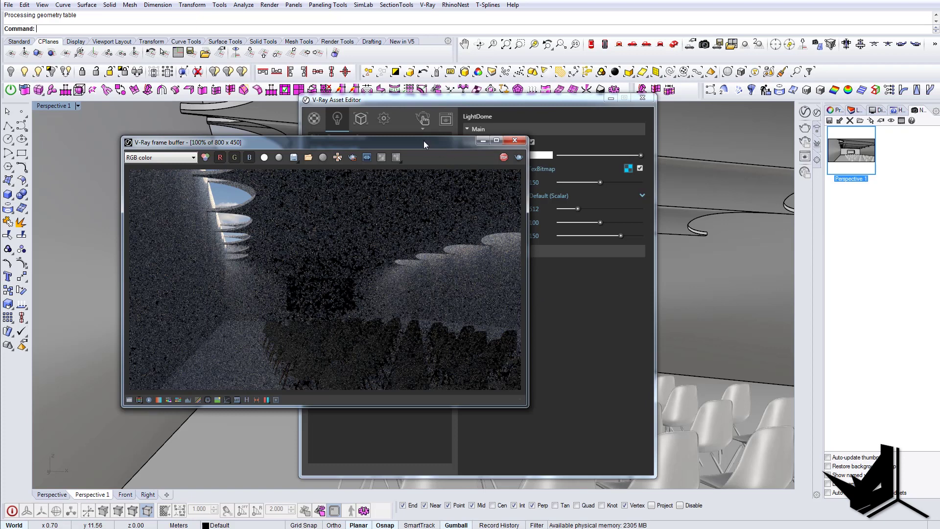
{"action": "left_click", "coordinate": [481, 141]}
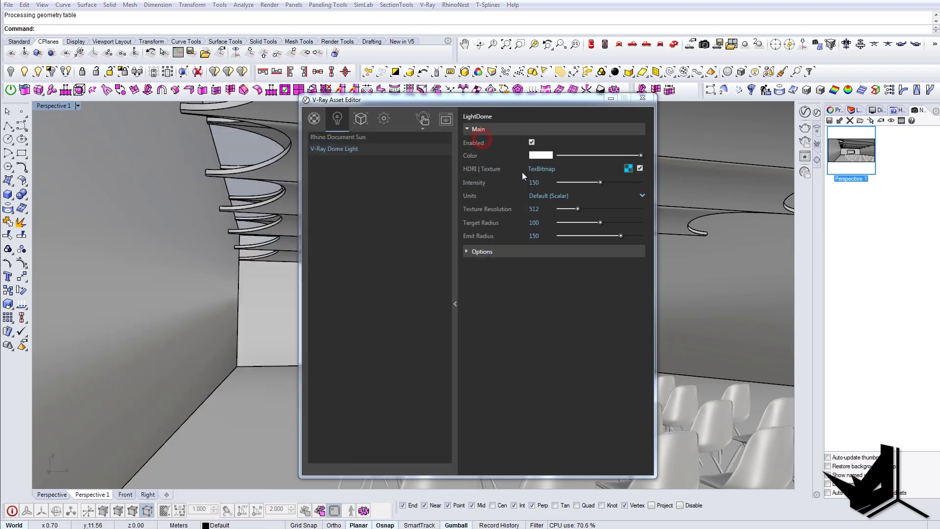
- Examine the UVW mapping settings of the dome light's HDRI bitmap and return to the light's settings
{"action": "left_click", "coordinate": [628, 169]}
{"action": "left_click", "coordinate": [510, 354]}
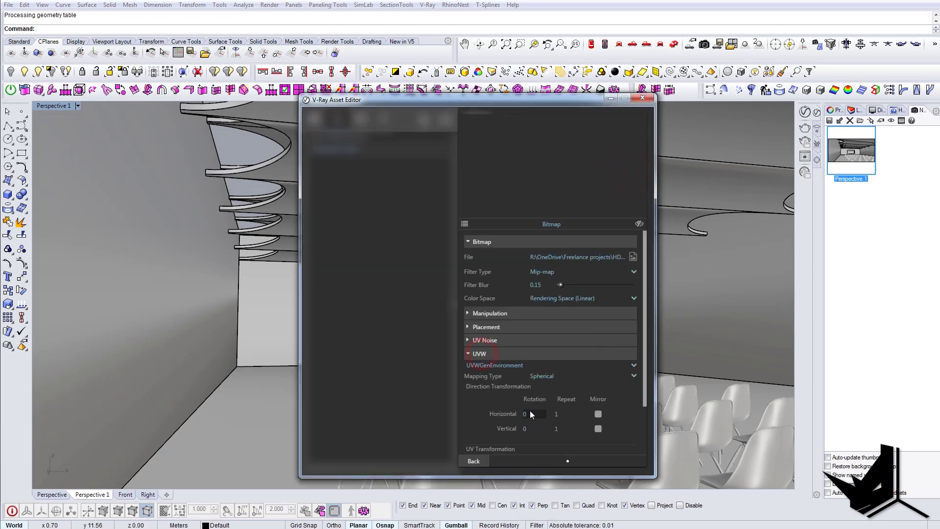
{"action": "scroll", "coordinate": [529, 406], "scroll_direction": "down", "scroll_amount": 2}
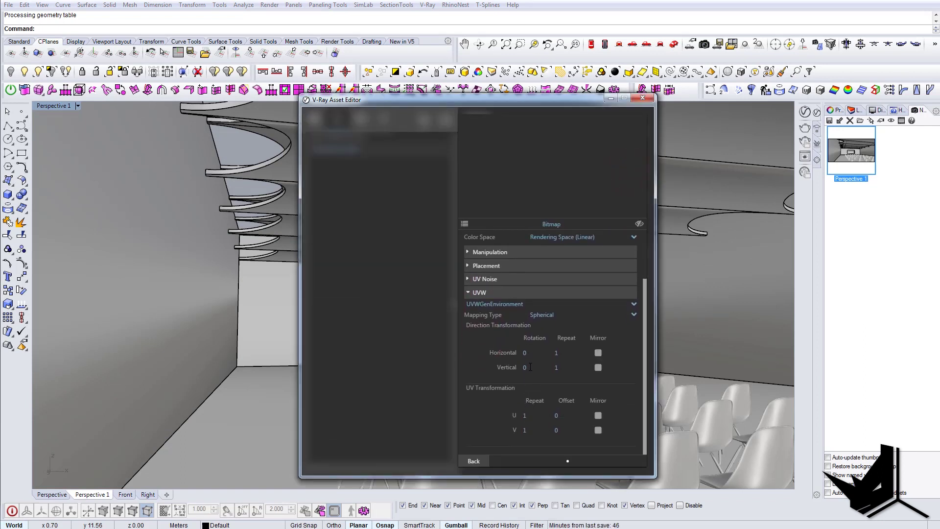
{"action": "left_click", "coordinate": [477, 460]}
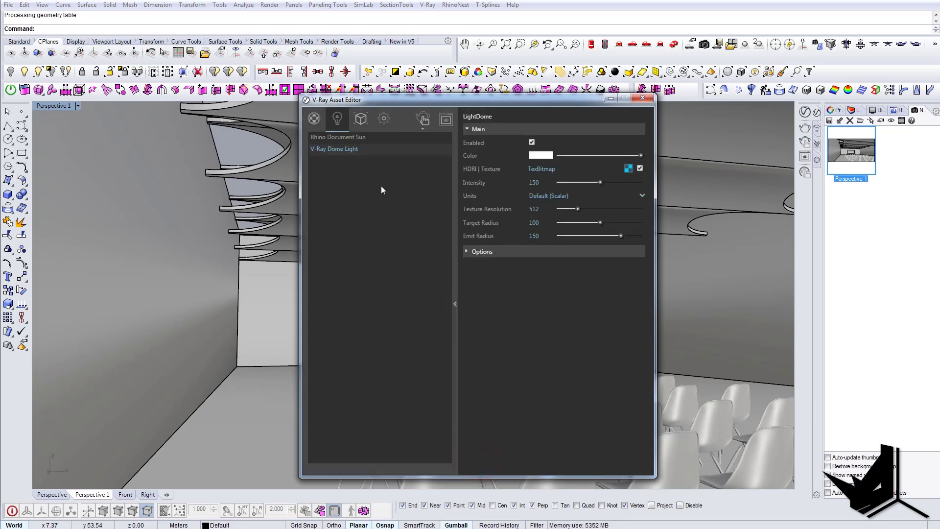